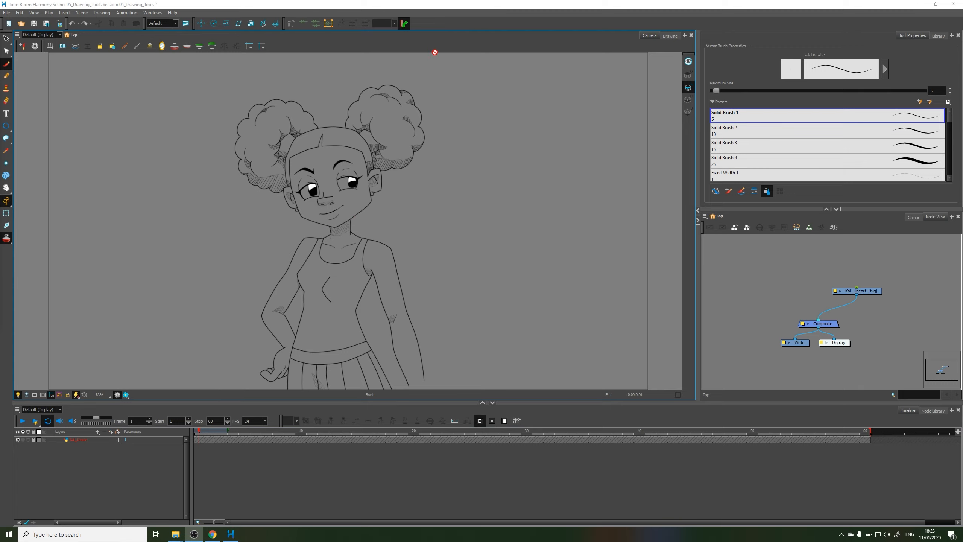
Examine the character's line art up close, from the face to the eye and ear area.
key("2")
key("2")
key("2")
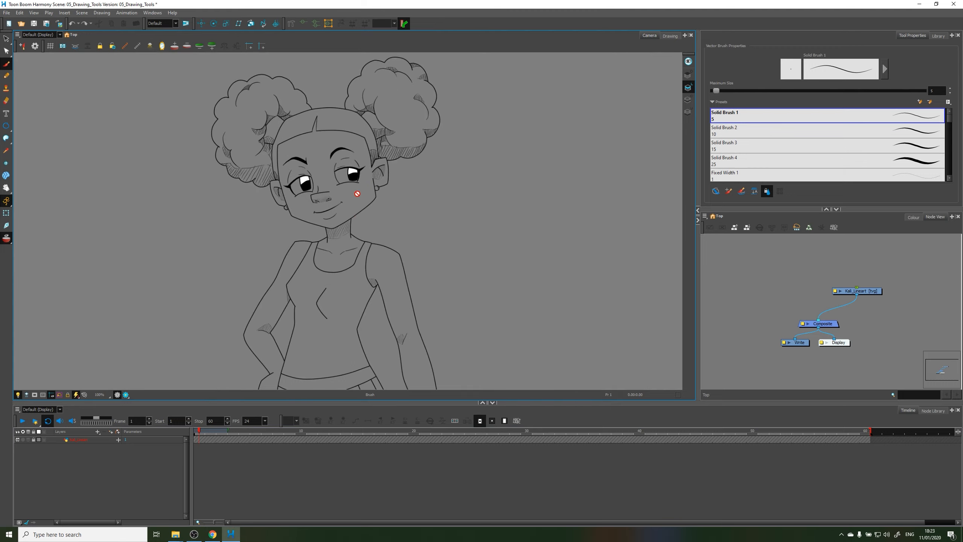
key("space")
left_click_drag(327, 182, 401, 256)
key("2")
key("2")
key("2")
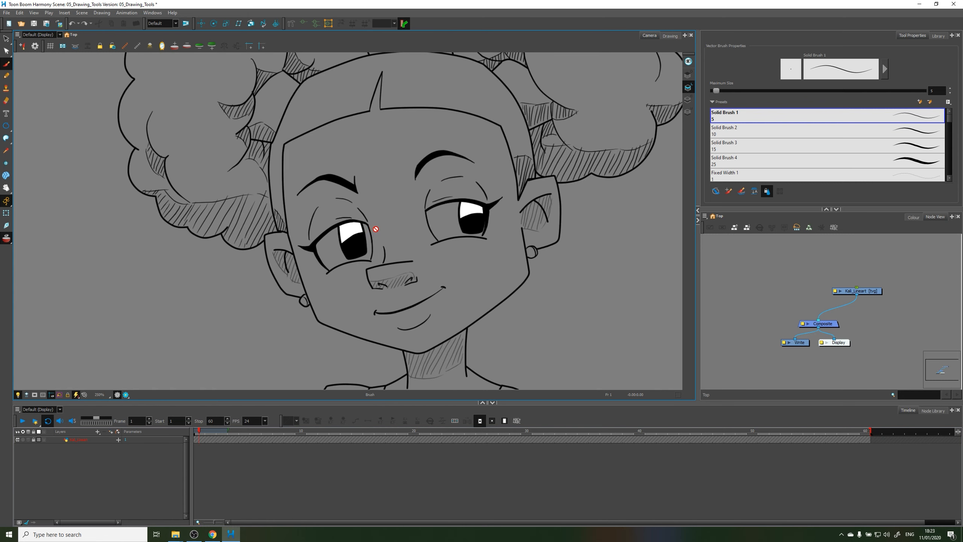
key("space")
left_click_drag(408, 289, 220, 316)
key("2")
mouse_move(360, 274)
left_mouse_down()
mouse_move(298, 268)
mouse_move(345, 262)
mouse_move(337, 266)
left_mouse_up()
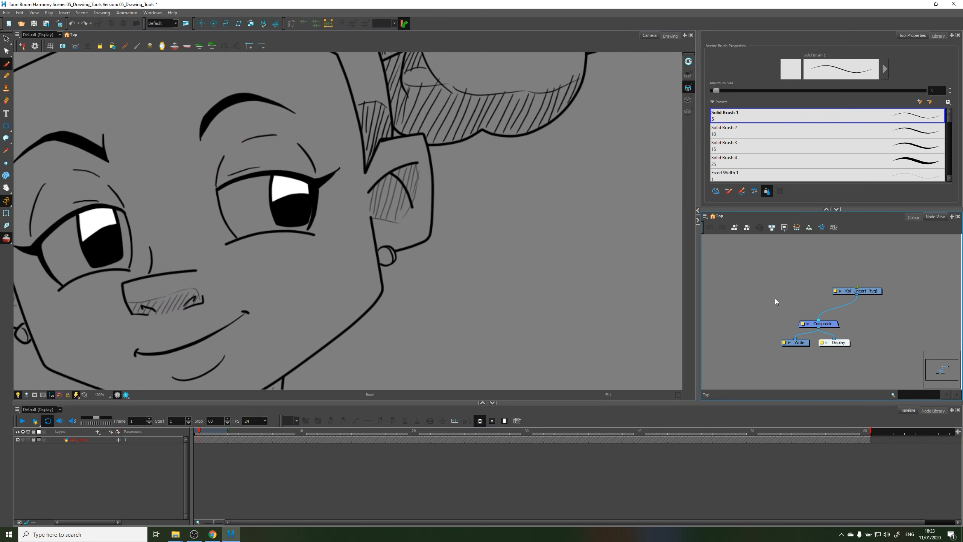
Add a new drawing layer named "trace" with all art layers set to Vector.
key("ctrl+r")
type("tra")
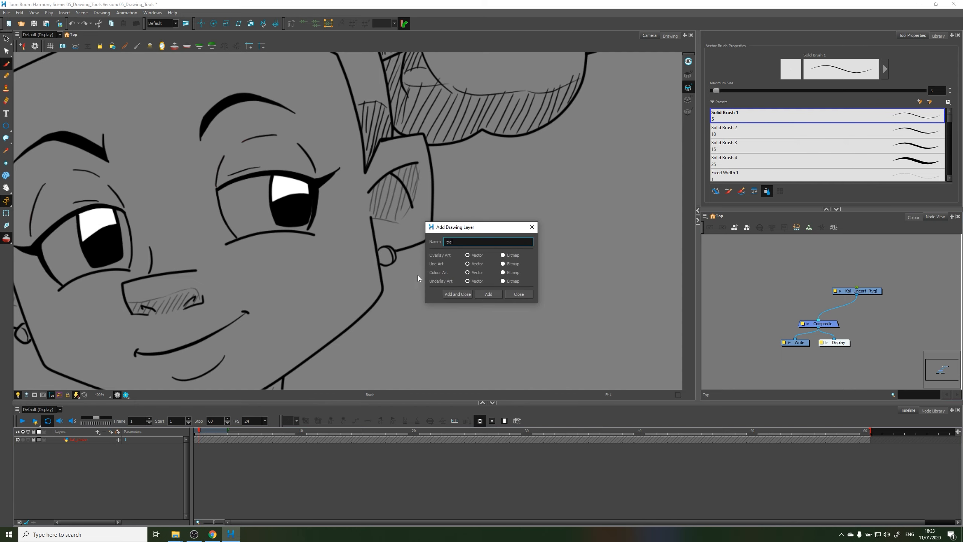
type("ce")
left_click(458, 294)
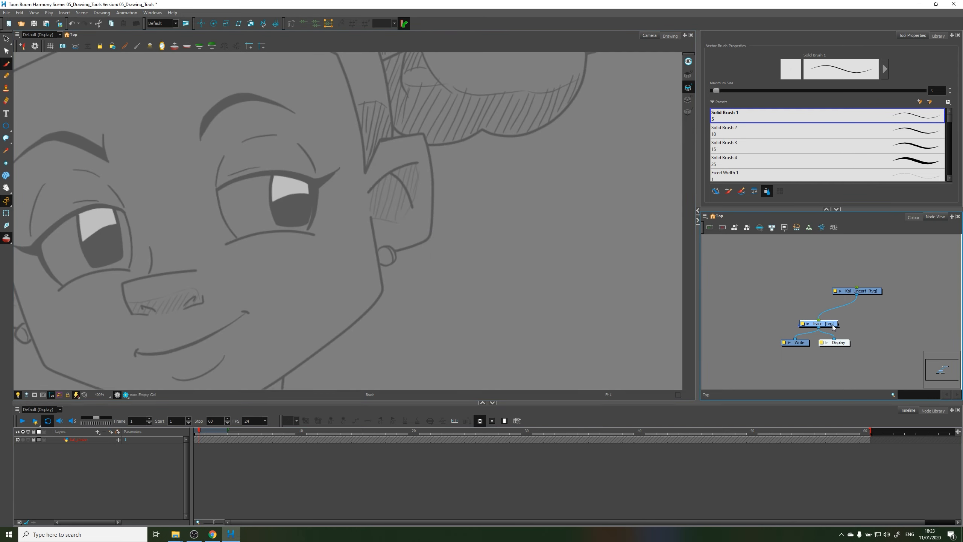
Place the trace node beside the line art node, feeding into the Composite, and select it.
mouse_move(833, 326)
left_mouse_down()
mouse_move(805, 291)
mouse_move(788, 291)
left_mouse_up()
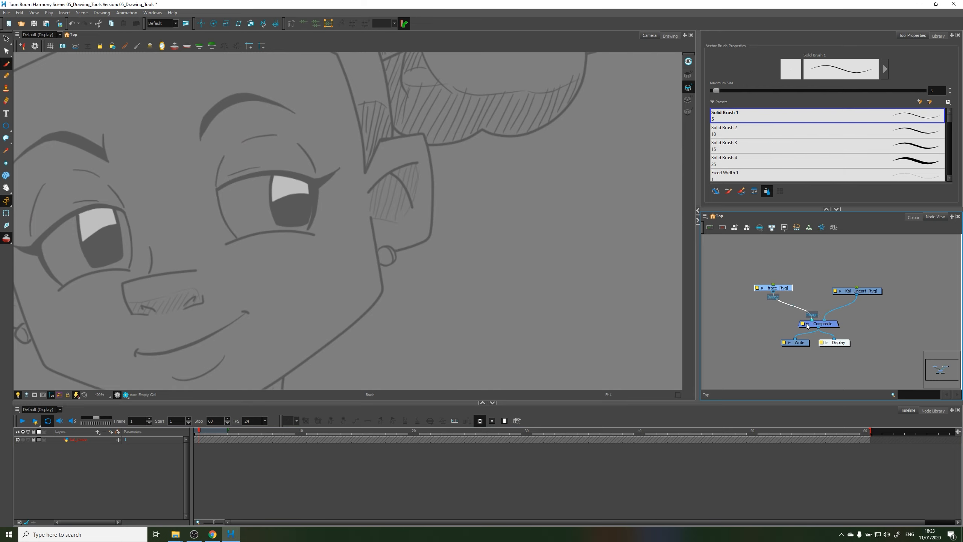
left_click_drag(807, 326, 808, 323)
left_click_drag(787, 290, 791, 293)
left_click(810, 276)
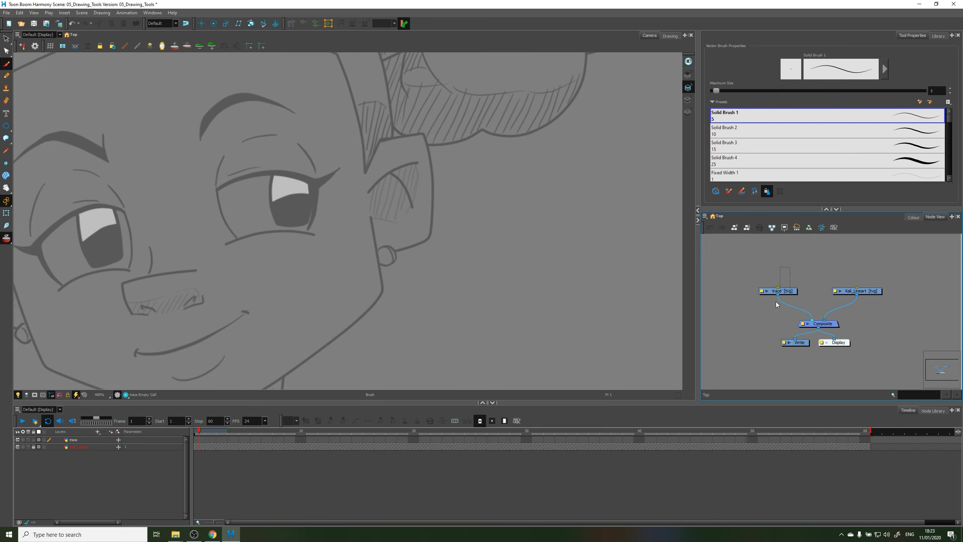
left_click(777, 290)
Open the trace layer in the Drawing view and turn on the light table.
left_click_drag(389, 206, 430, 238)
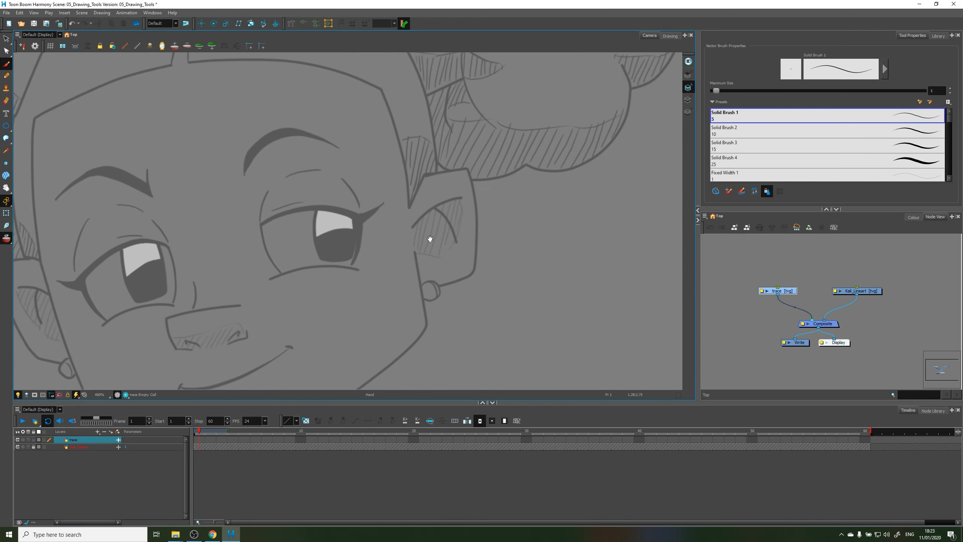
key("2")
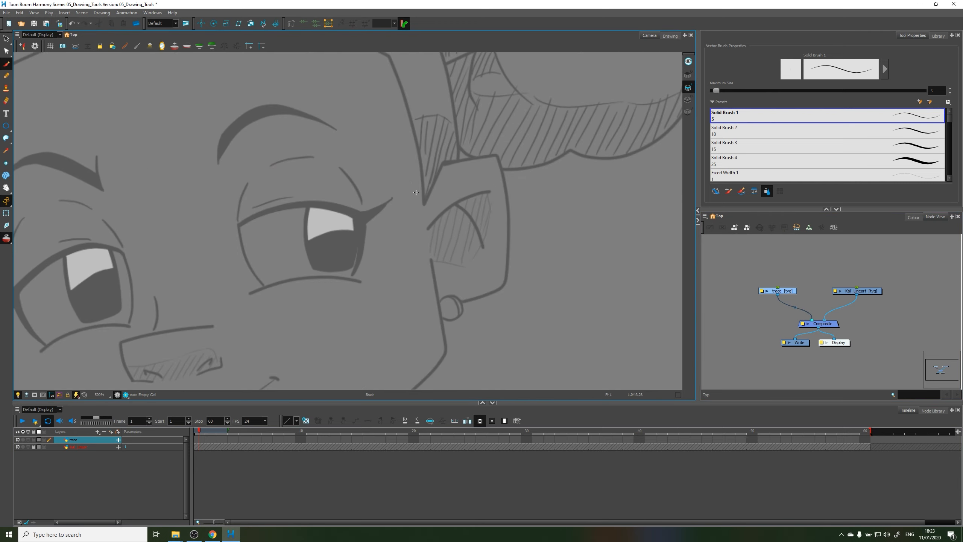
left_click_drag(471, 202, 407, 200)
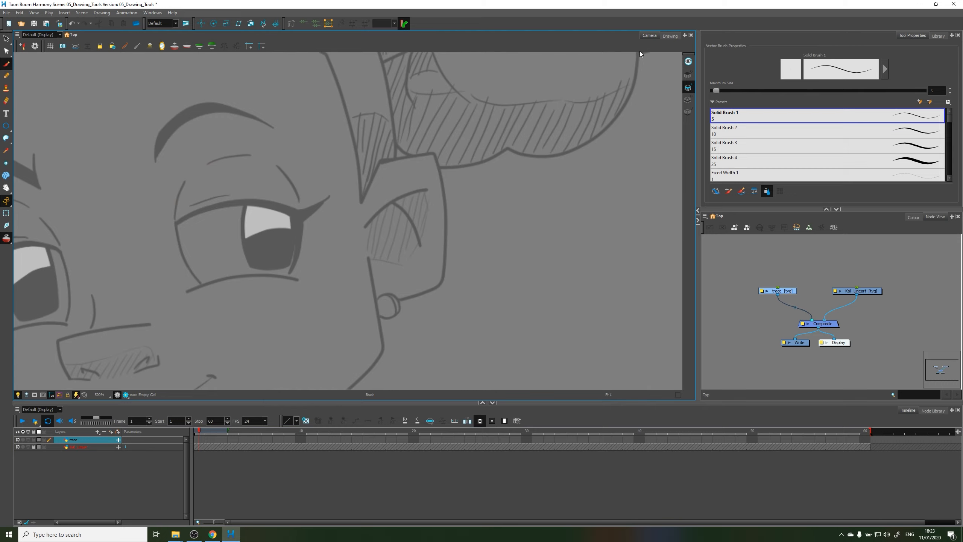
left_click(672, 36)
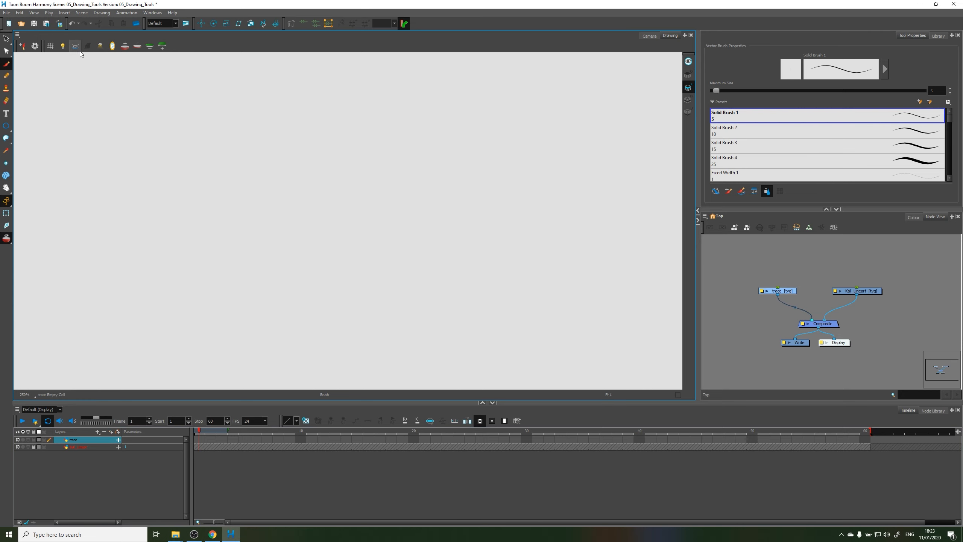
left_click(62, 46)
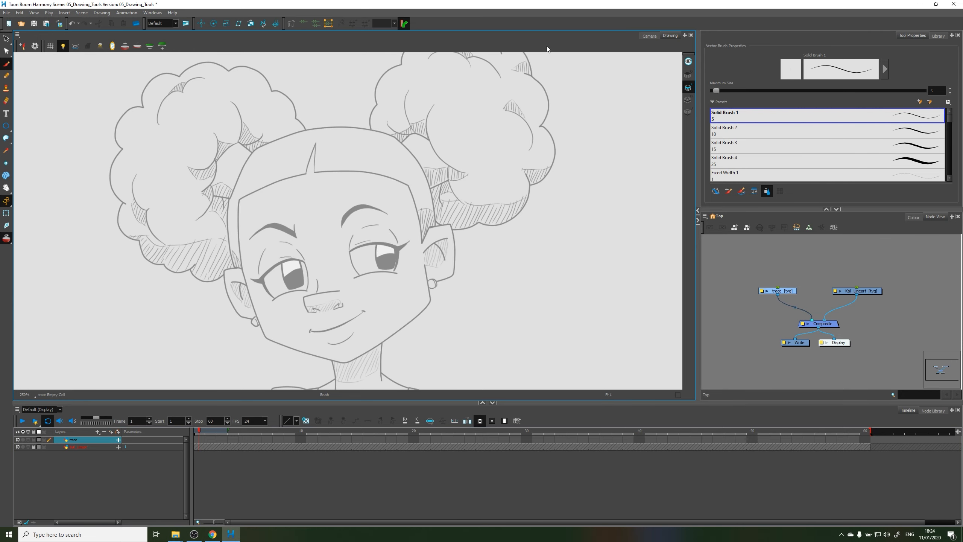
Trace the outer contour of the ear beside the eye with the Pencil tool using the Pencil 1 preset.
left_click_drag(431, 270, 364, 210)
key("2")
key("2")
key("2")
key("2")
left_click_drag(421, 160, 336, 253)
key("2")
key("1")
key("2")
key("2")
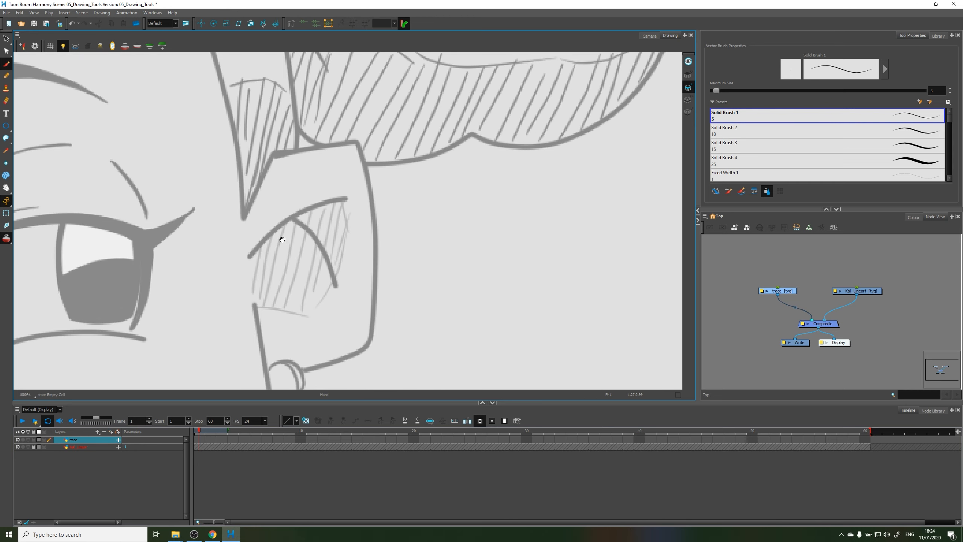
left_click_drag(282, 240, 354, 217)
left_click(6, 76)
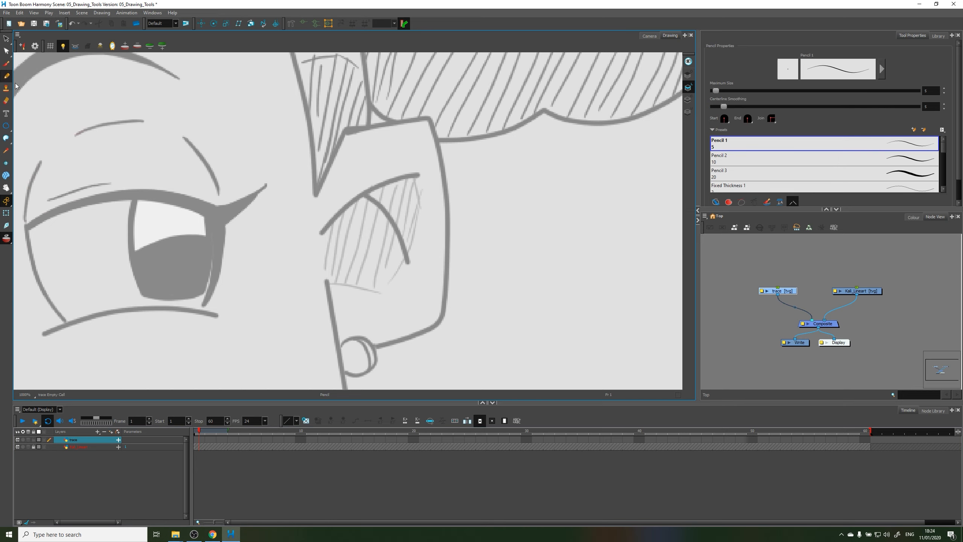
mouse_move(334, 213)
left_mouse_down()
mouse_move(303, 155)
mouse_move(323, 111)
mouse_move(395, 96)
mouse_move(415, 112)
mouse_move(429, 190)
mouse_move(426, 266)
mouse_move(403, 308)
mouse_move(287, 336)
left_mouse_up()
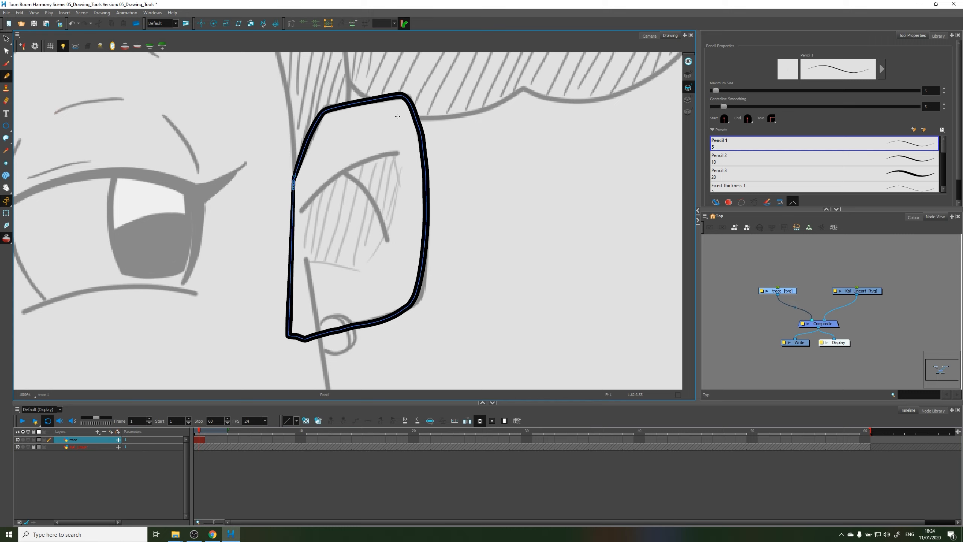
Draw the upper inner-ear fold as one curved pencil stroke, redoing it until it follows the line art.
left_click_drag(302, 212, 401, 155)
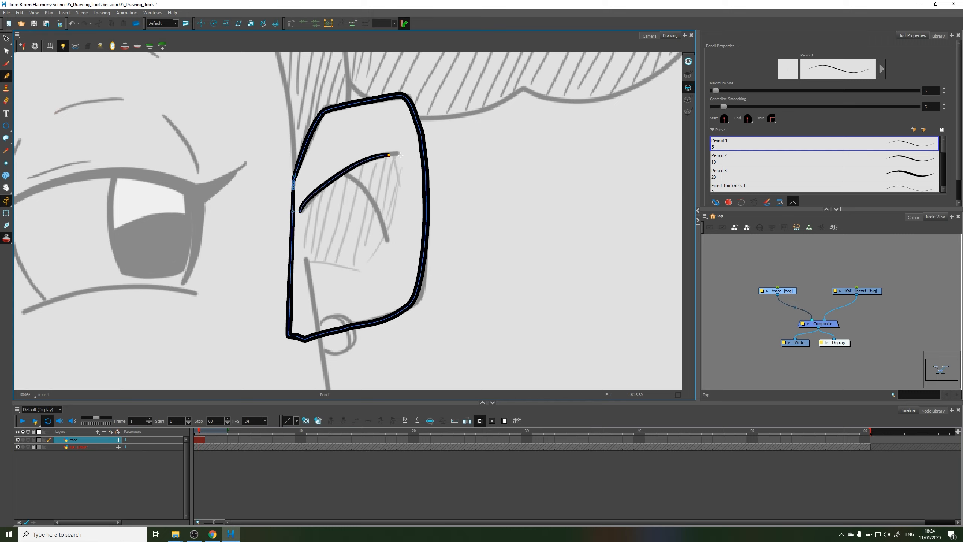
key("ctrl+z")
mouse_move(303, 211)
left_mouse_down()
mouse_move(386, 170)
mouse_move(317, 197)
mouse_move(305, 214)
left_mouse_up()
key("ctrl+z")
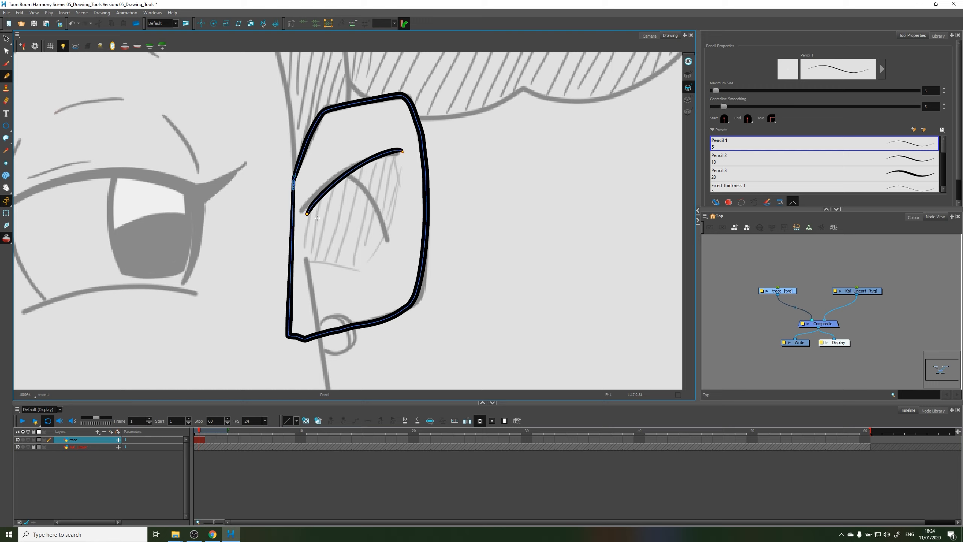
key("ctrl+z")
left_click_drag(399, 152, 306, 205)
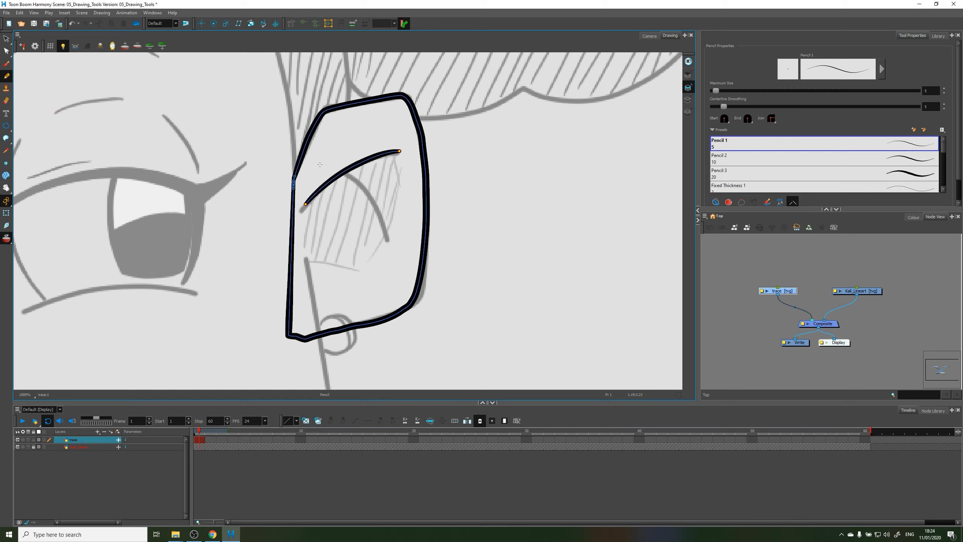
Draw the second inner-ear curve across the upper fold and cut off its end overhanging the fold.
left_click_drag(318, 163, 379, 236)
key("ctrl+z")
mouse_move(316, 164)
left_mouse_down()
mouse_move(352, 179)
mouse_move(378, 237)
left_mouse_up()
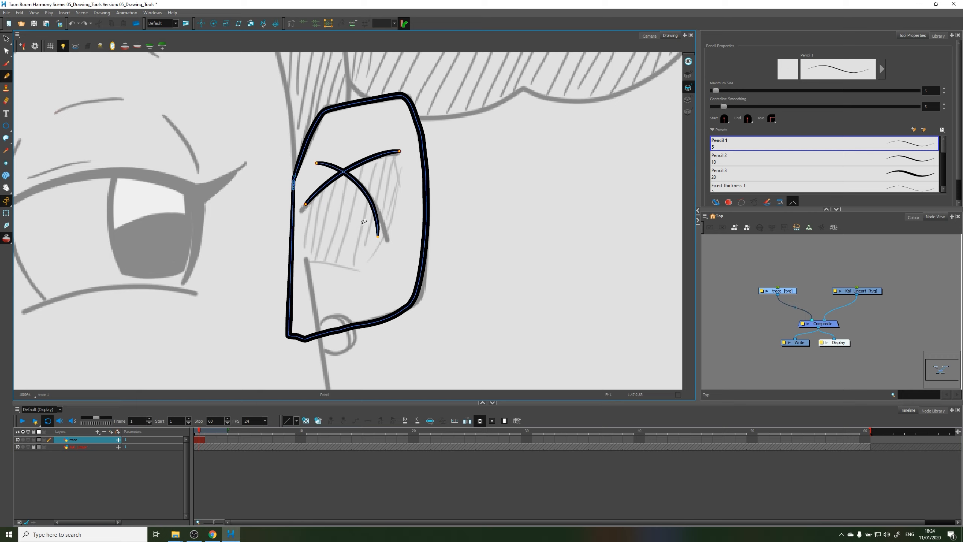
key("ctrl+z")
left_click_drag(319, 165, 388, 244)
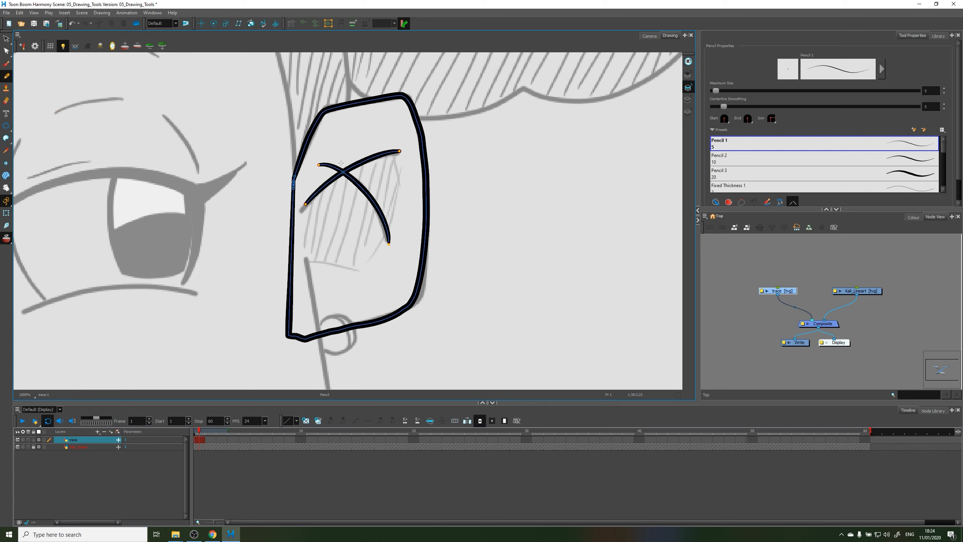
key("t")
left_click_drag(339, 161, 328, 170)
Toggle the display of the pencil strokes' centre lines on and off, leaving them hidden.
key("k")
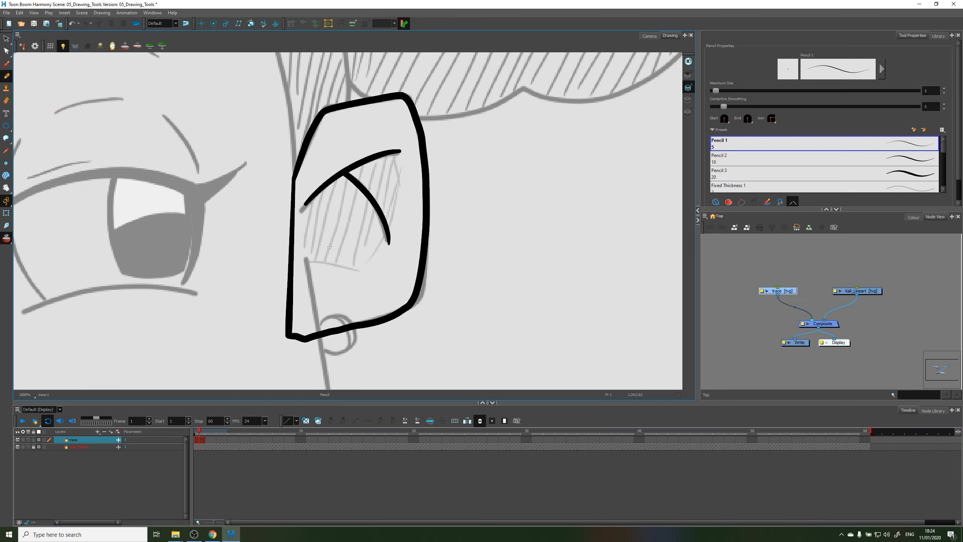
key("k")
key("k")
key("k")
key("k")
key("k")
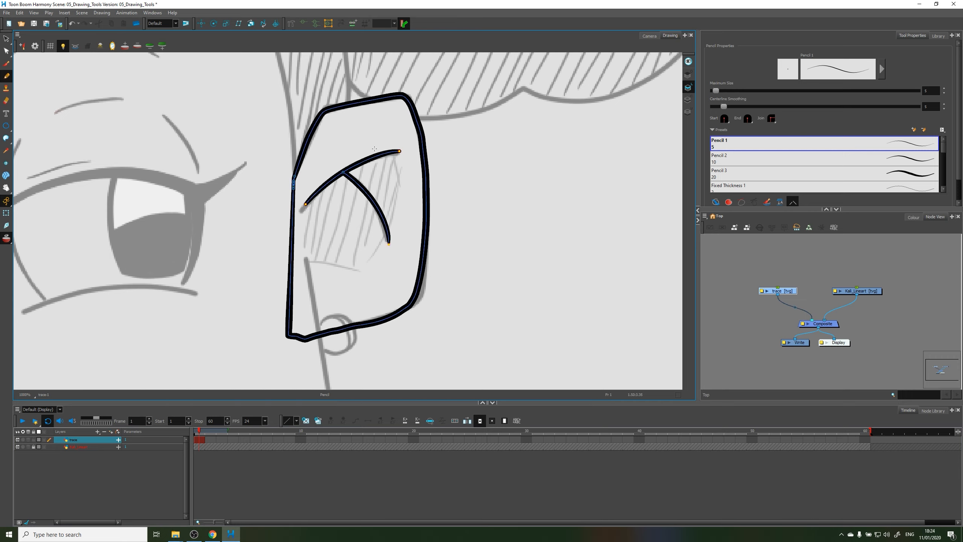
key("k")
Delete the surplus points along the lower edge of the ear outline with the Contour Editor.
left_click_drag(348, 210, 404, 224)
left_click_drag(409, 281, 378, 233)
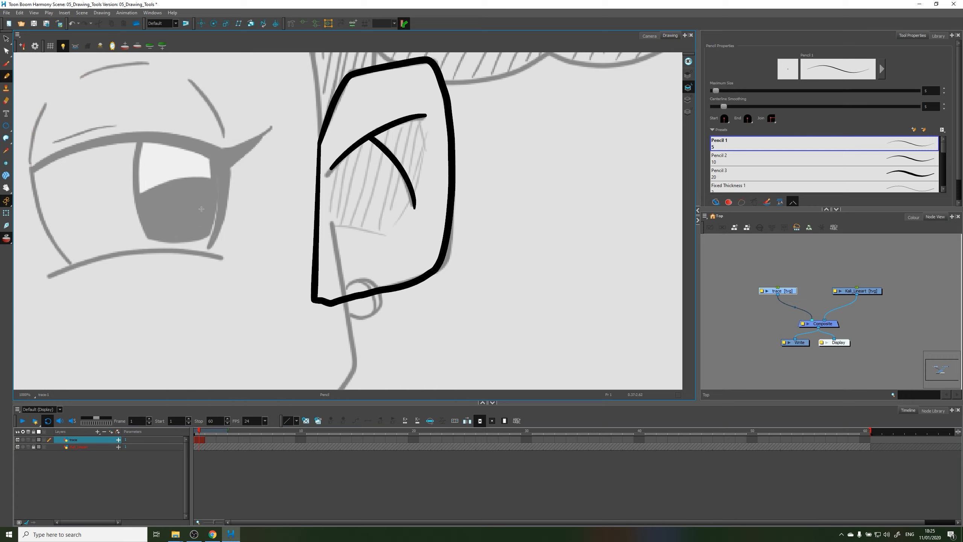
key("alt+q")
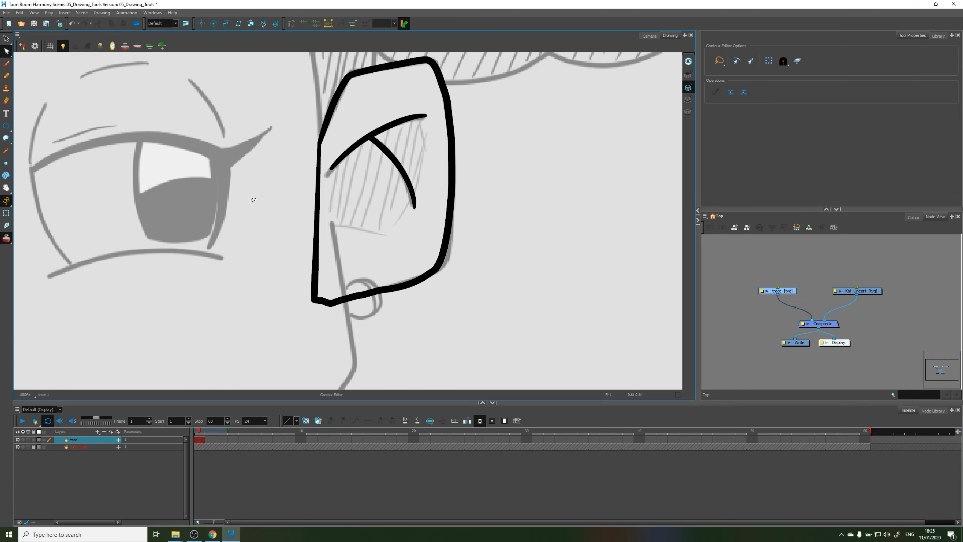
left_click(342, 302)
mouse_move(338, 282)
left_mouse_down()
mouse_move(322, 312)
mouse_move(336, 292)
mouse_move(321, 307)
mouse_move(324, 289)
mouse_move(367, 283)
left_mouse_up()
key("Delete")
key("Delete")
key("Delete")
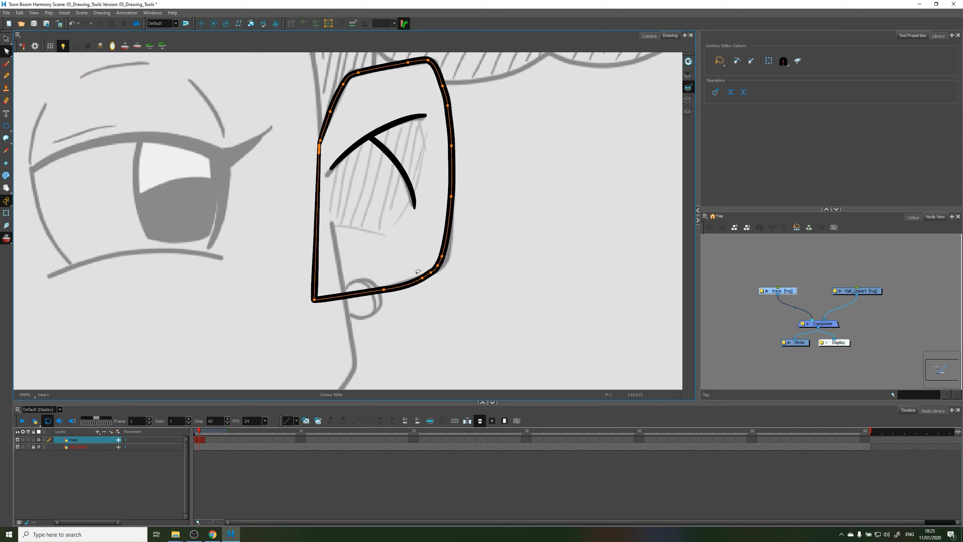
Delete the surplus points at the ear's lower outer corner and partway up its outer side.
key("Delete")
mouse_move(420, 262)
left_mouse_down()
mouse_move(439, 269)
mouse_move(469, 252)
left_mouse_up()
key("Delete")
left_click_drag(471, 148, 488, 125)
key("Delete")
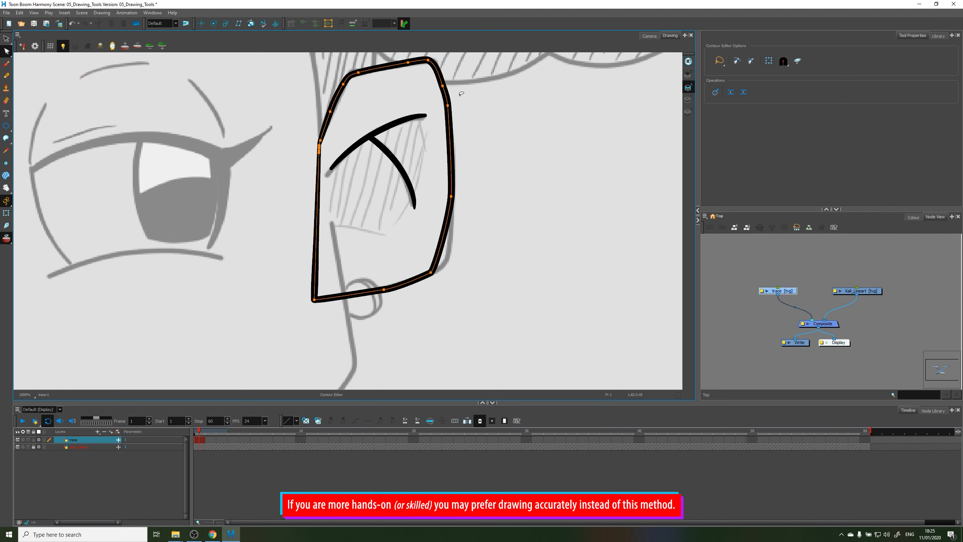
Delete the surplus points near the ear's upper outer corner and along its top edge.
left_click_drag(460, 93, 436, 100)
key("Delete")
mouse_move(367, 95)
left_mouse_down()
mouse_move(404, 62)
mouse_move(422, 62)
left_mouse_up()
key("Delete")
key("Delete")
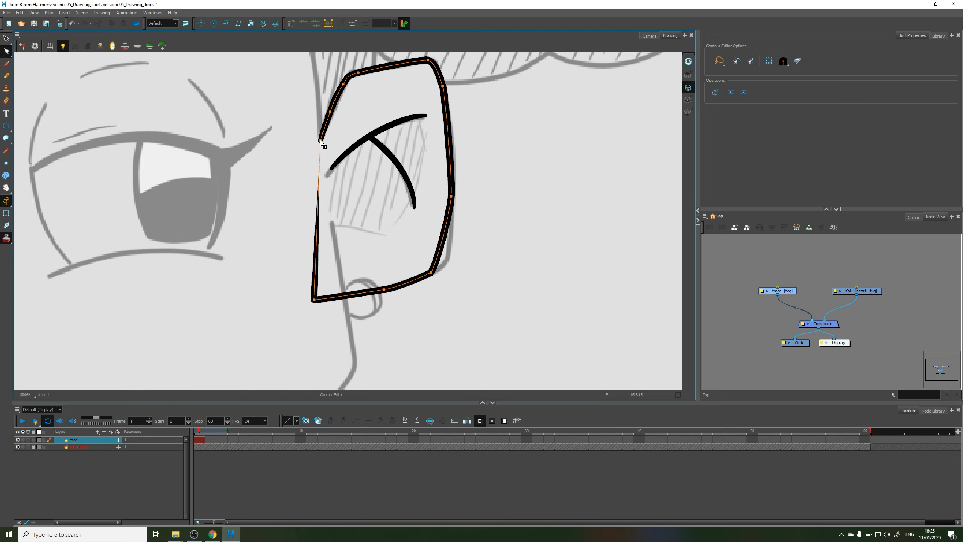
Remove the straight segment that closes the ear outline on the side facing the eye.
left_click_drag(319, 273, 323, 278)
left_click(350, 262)
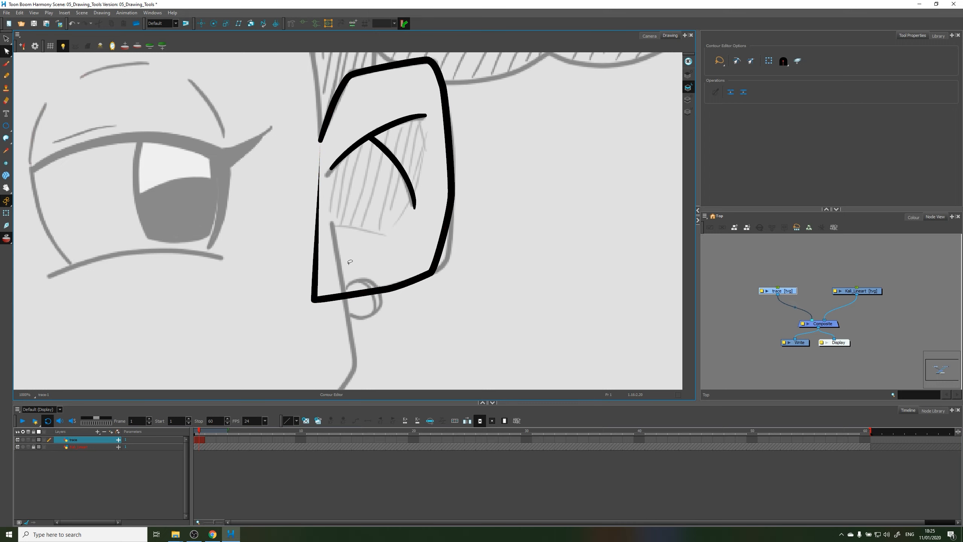
left_click(362, 294)
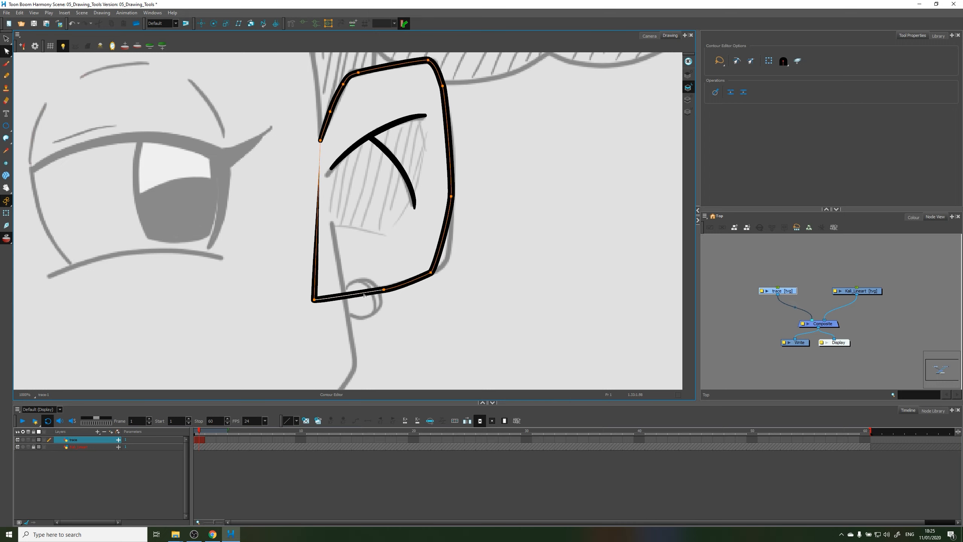
left_click(316, 265)
key("Delete")
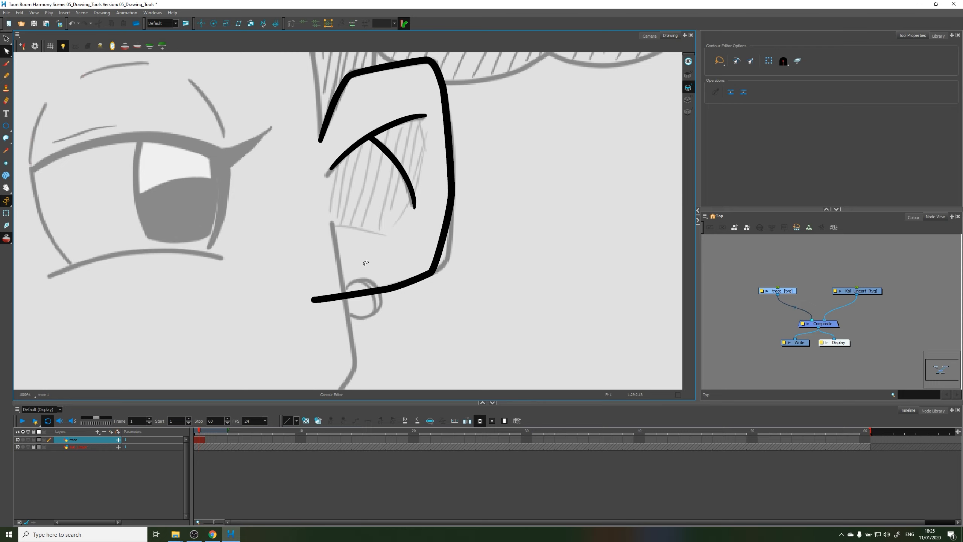
Reshape the ear's lower outer corner and bottom curve to follow the line art, and shorten the open lower end.
mouse_move(386, 251)
left_mouse_down()
mouse_move(315, 232)
mouse_move(360, 234)
mouse_move(359, 265)
mouse_move(340, 238)
mouse_move(362, 268)
mouse_move(382, 258)
left_mouse_up()
scroll(361, 252, "up", 1)
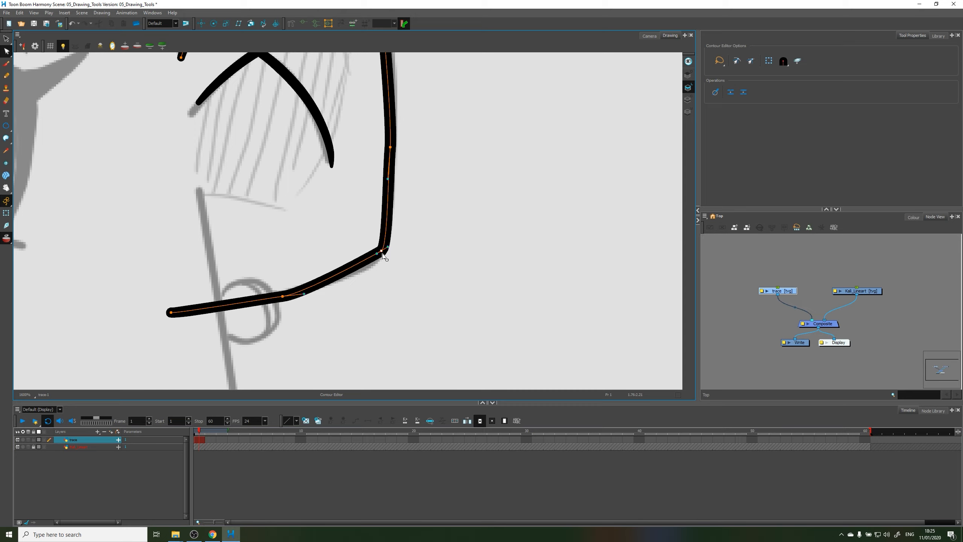
mouse_move(381, 252)
left_mouse_down()
mouse_move(365, 292)
mouse_move(357, 284)
mouse_move(378, 267)
mouse_move(355, 282)
mouse_move(377, 265)
mouse_move(376, 287)
left_mouse_up()
left_click_drag(381, 251, 383, 241)
left_click_drag(377, 276, 382, 245)
mouse_move(304, 294)
left_mouse_down()
mouse_move(313, 290)
mouse_move(287, 294)
left_mouse_up()
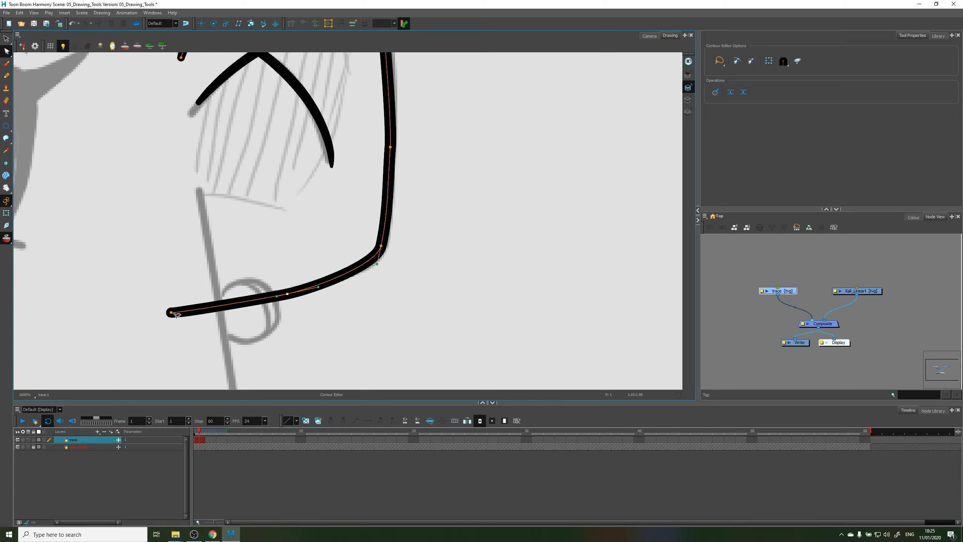
mouse_move(190, 300)
left_mouse_down()
mouse_move(172, 303)
mouse_move(194, 310)
mouse_move(192, 328)
mouse_move(193, 308)
mouse_move(231, 305)
left_mouse_up()
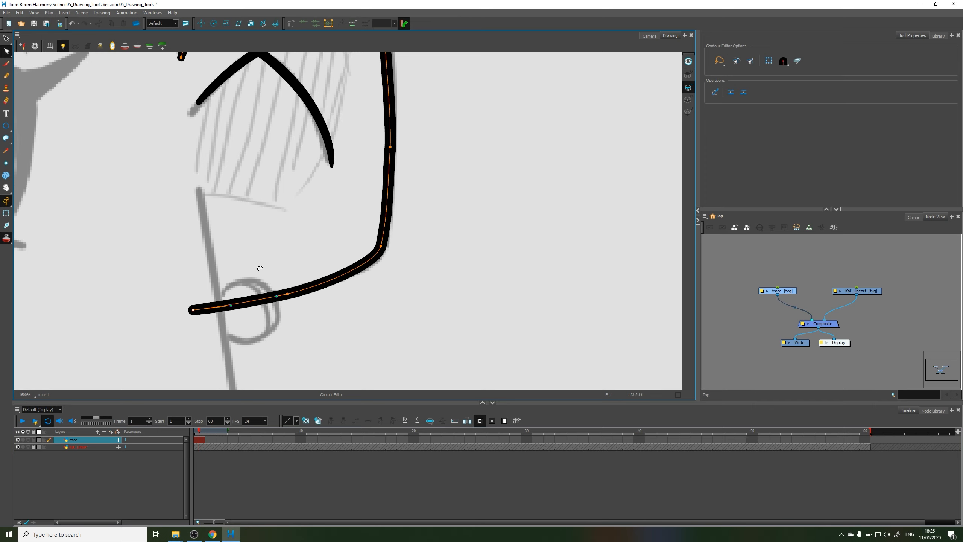
left_click(309, 204)
Delete the point midway along the ear's outer side.
scroll(350, 215, "up", 1)
key("space")
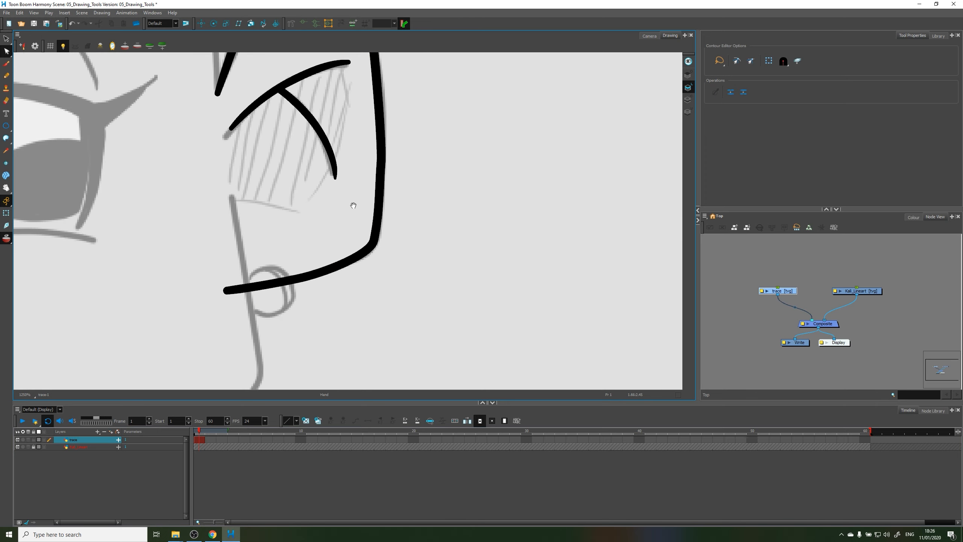
left_click_drag(364, 170, 340, 264)
mouse_move(331, 184)
left_mouse_down()
mouse_move(326, 283)
mouse_move(299, 237)
mouse_move(365, 277)
mouse_move(339, 278)
left_mouse_up()
key("Delete")
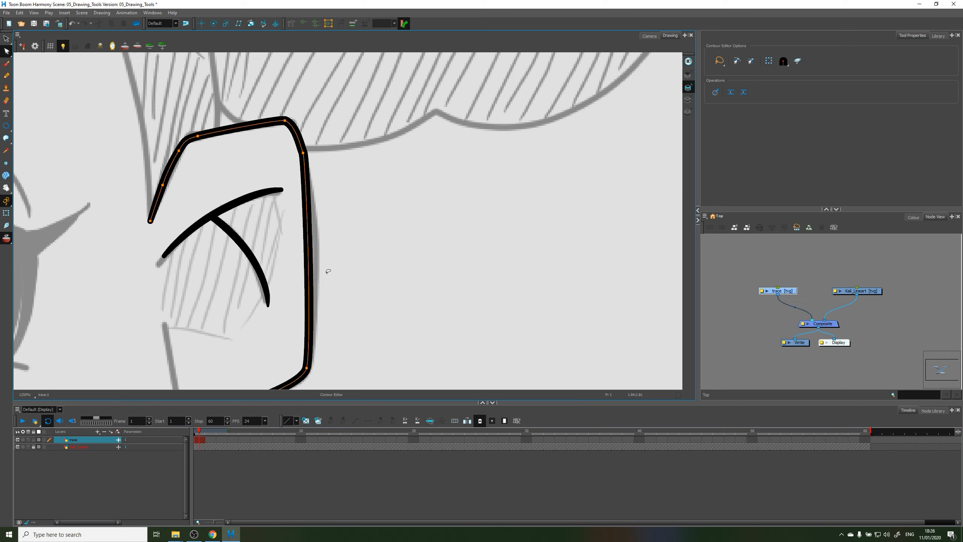
Bow the ear's outer side outward and adjust the curve at its lower outer corner to follow the line art.
left_click_drag(306, 161, 324, 228)
left_click(360, 227)
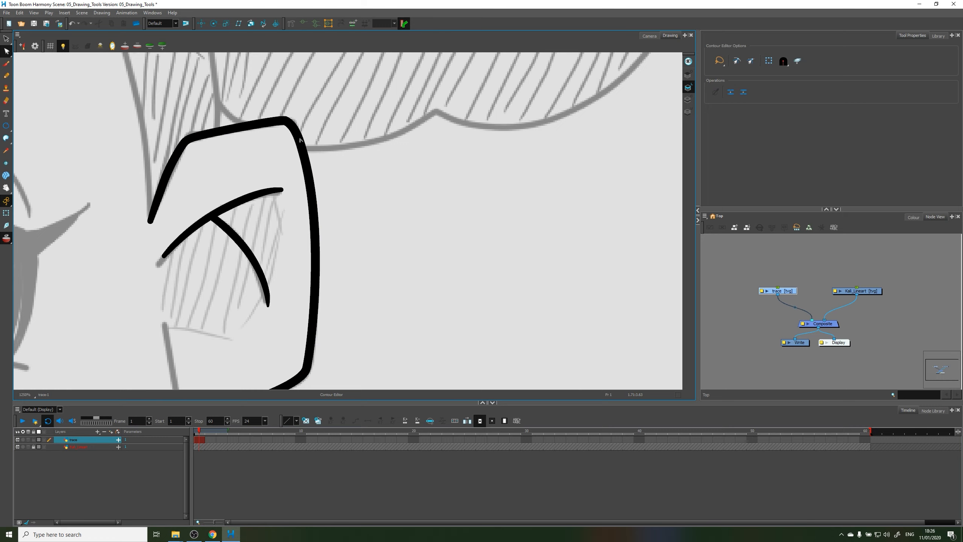
left_click_drag(345, 292, 330, 164)
key("2")
key("2")
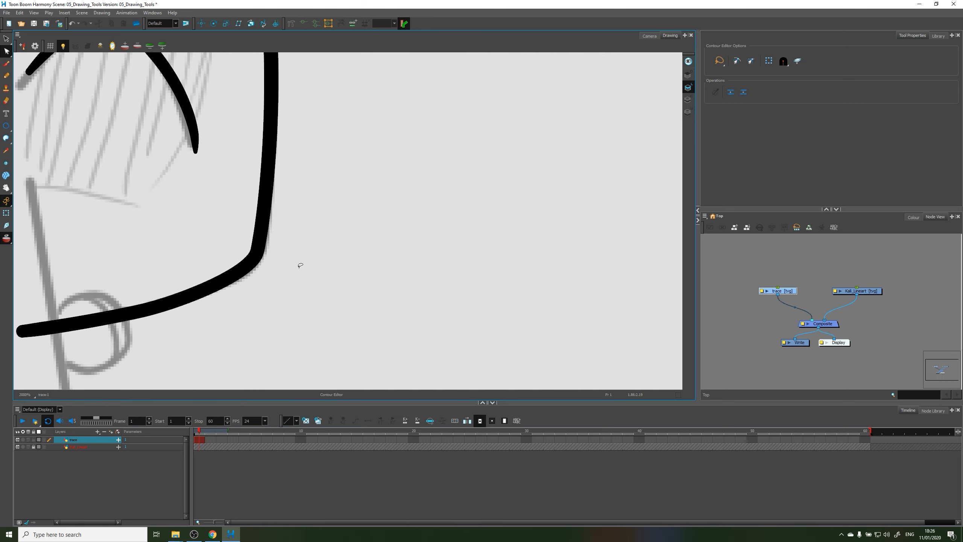
mouse_move(300, 265)
left_mouse_down()
mouse_move(236, 226)
mouse_move(290, 230)
left_mouse_up()
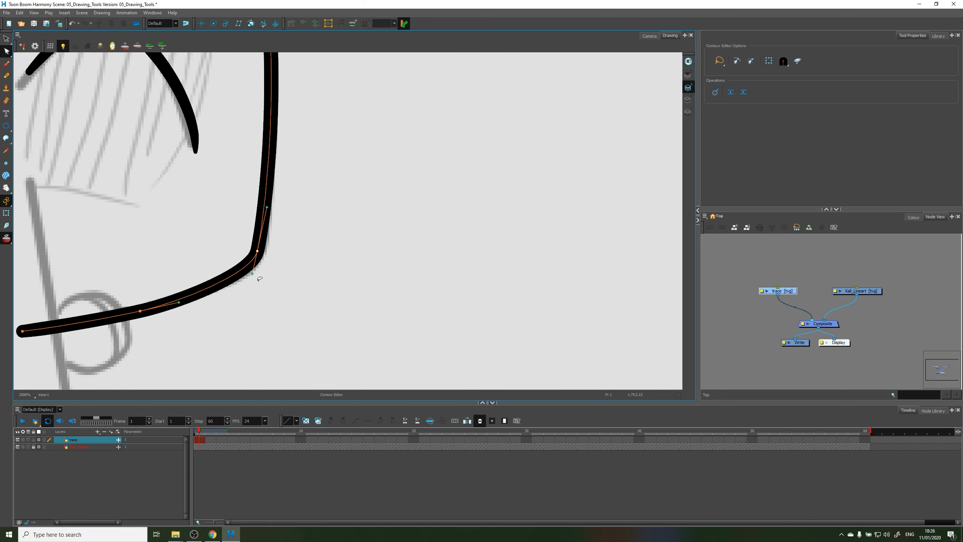
left_click_drag(252, 273, 219, 255)
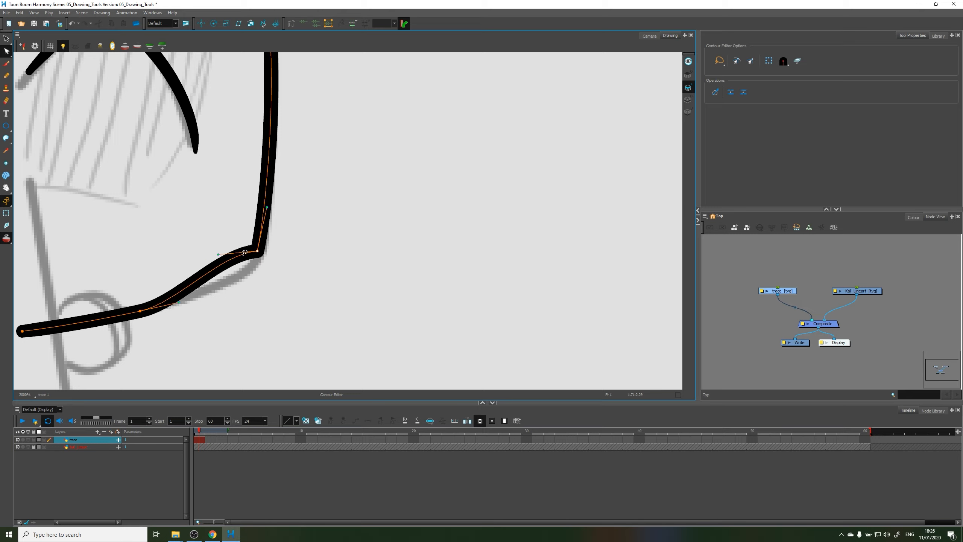
left_click(286, 232)
Extend the inner fold line's lower end on the side facing the eye to match the sketch.
key("2")
key("1")
key("1")
mouse_move(214, 205)
left_mouse_down()
mouse_move(263, 310)
mouse_move(229, 230)
left_mouse_up()
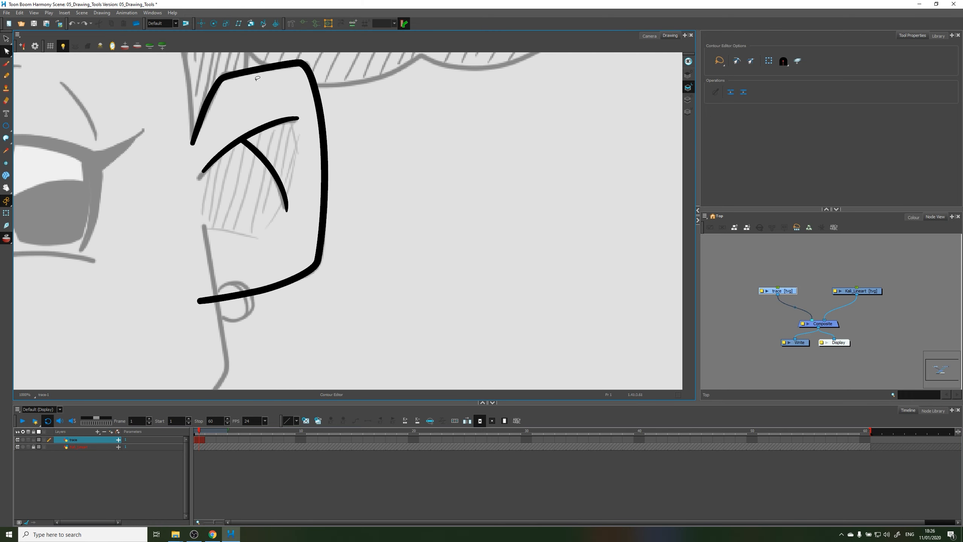
key("2")
key("2")
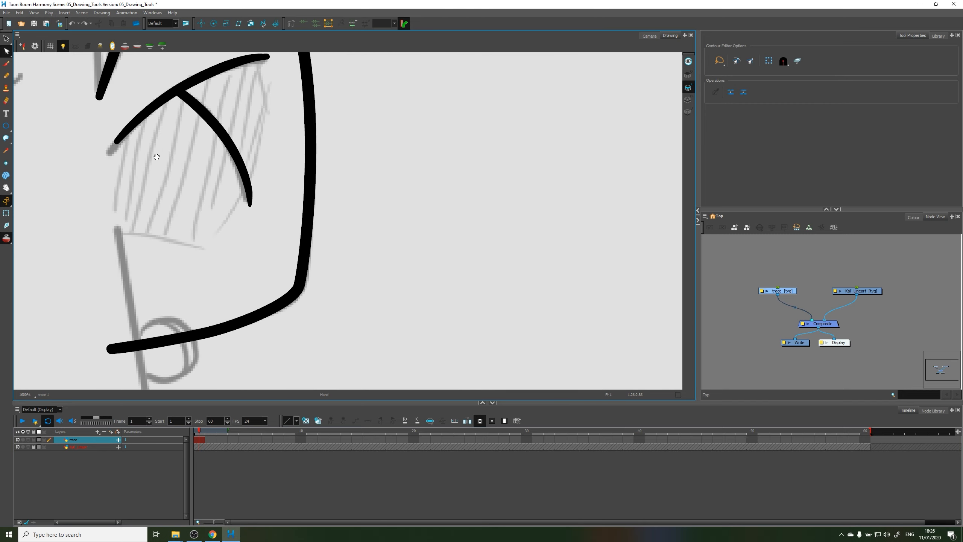
mouse_move(157, 155)
left_mouse_down()
mouse_move(292, 232)
mouse_move(279, 190)
mouse_move(241, 230)
left_mouse_up()
left_click(262, 205)
key("Delete")
left_click(303, 278)
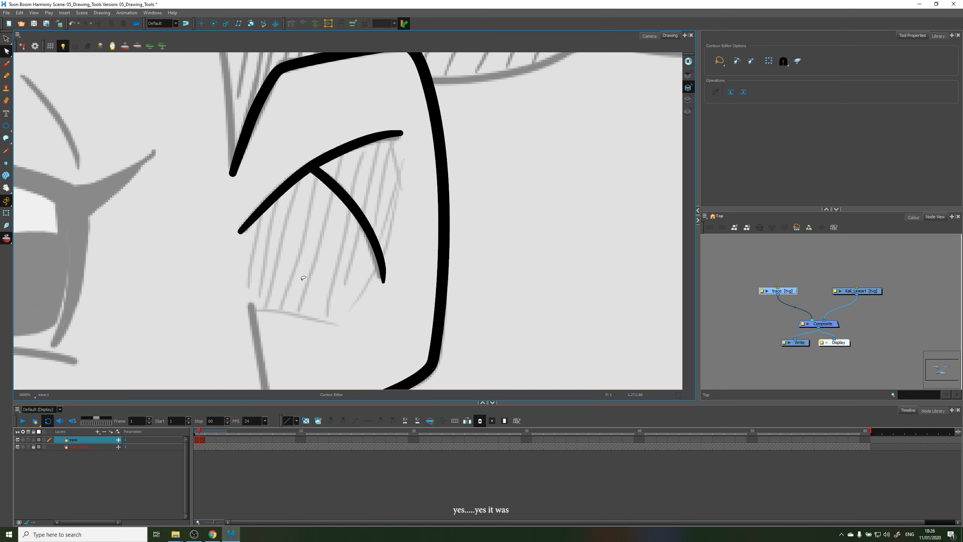
Switch to the Paint tool with the whole ear in view.
key("1")
key("1")
key("1")
key("2")
left_click_drag(315, 281, 266, 249)
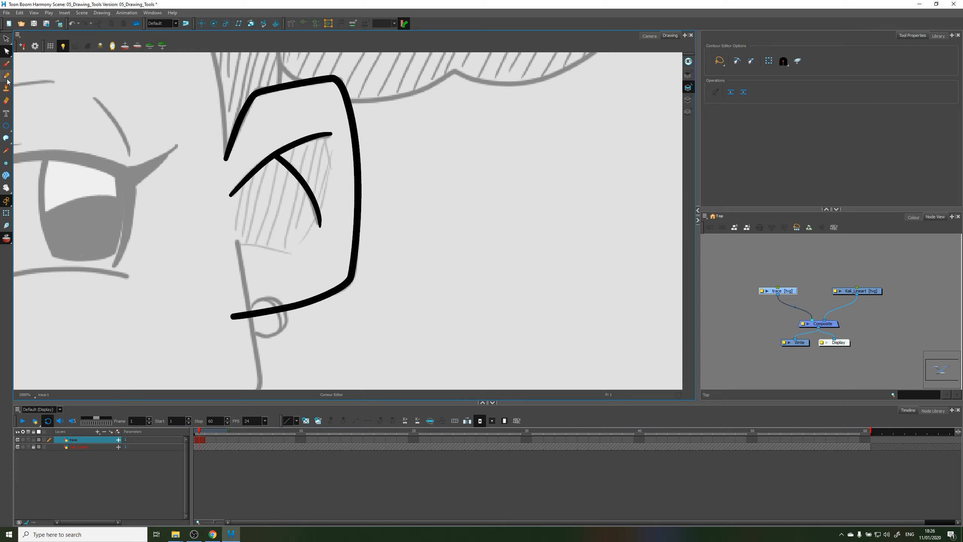
left_click(8, 127)
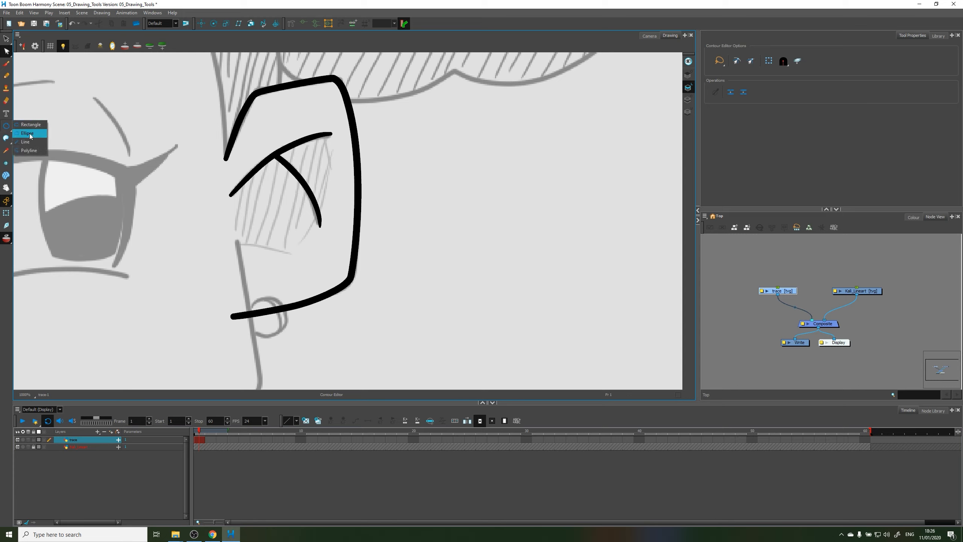
left_click(3, 151)
left_click(6, 138)
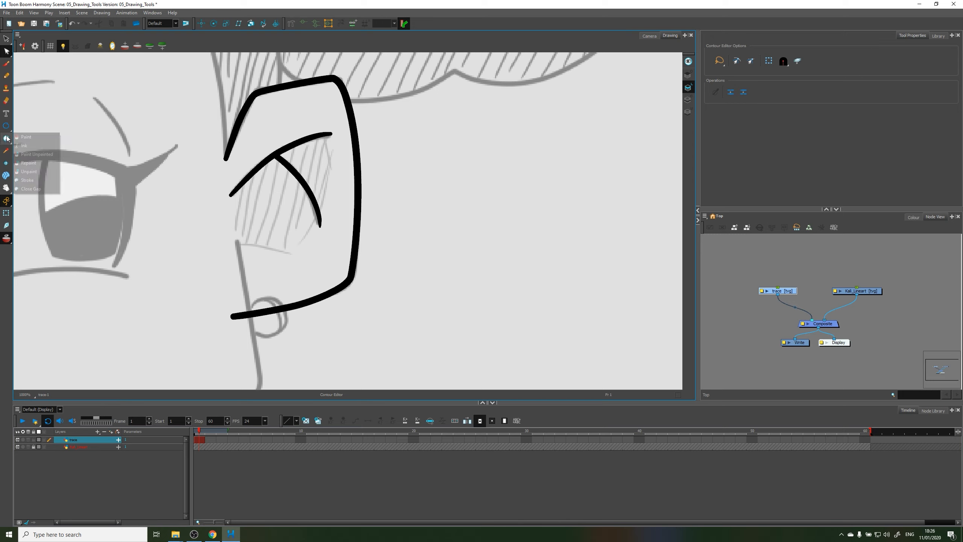
left_click(18, 140)
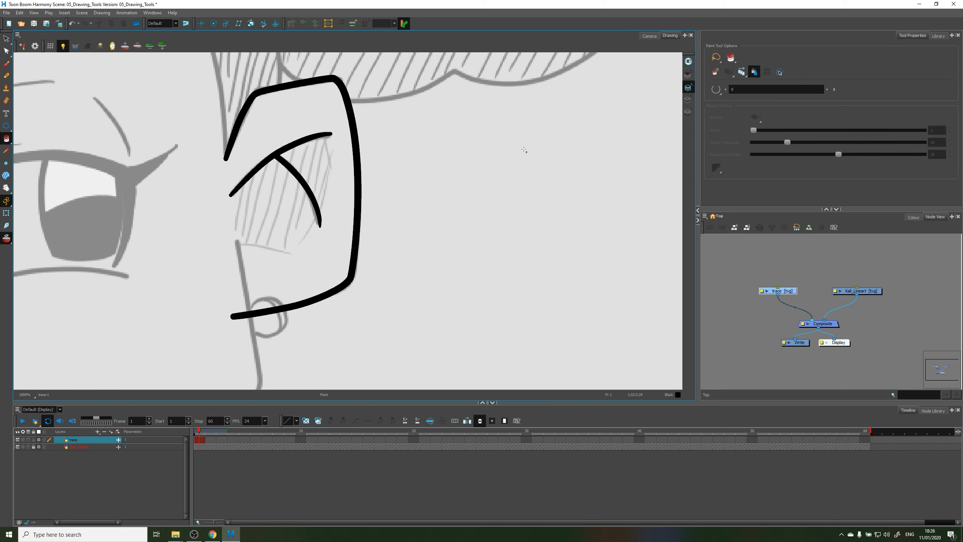
Make the brown swatch New 0 the current colour and check its colour settings.
left_click(913, 216)
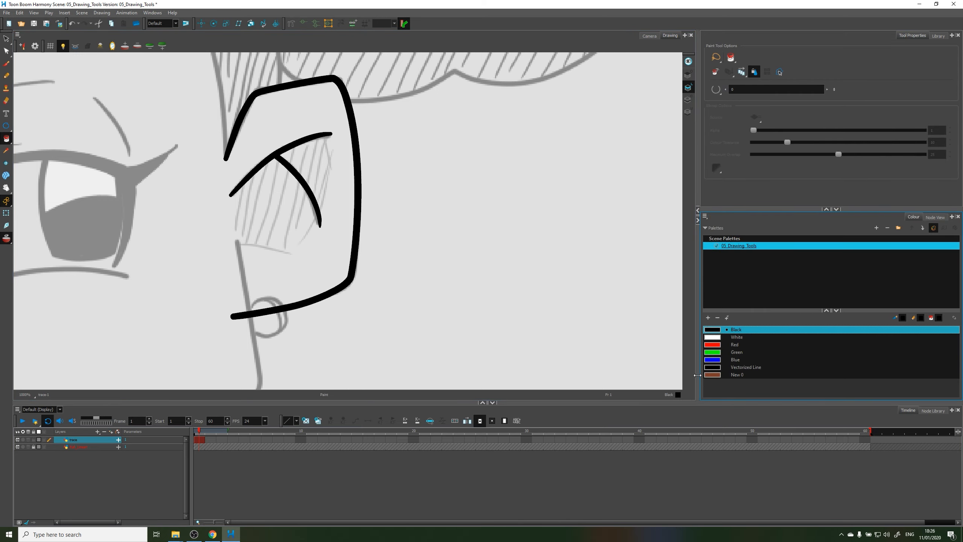
left_click(717, 376)
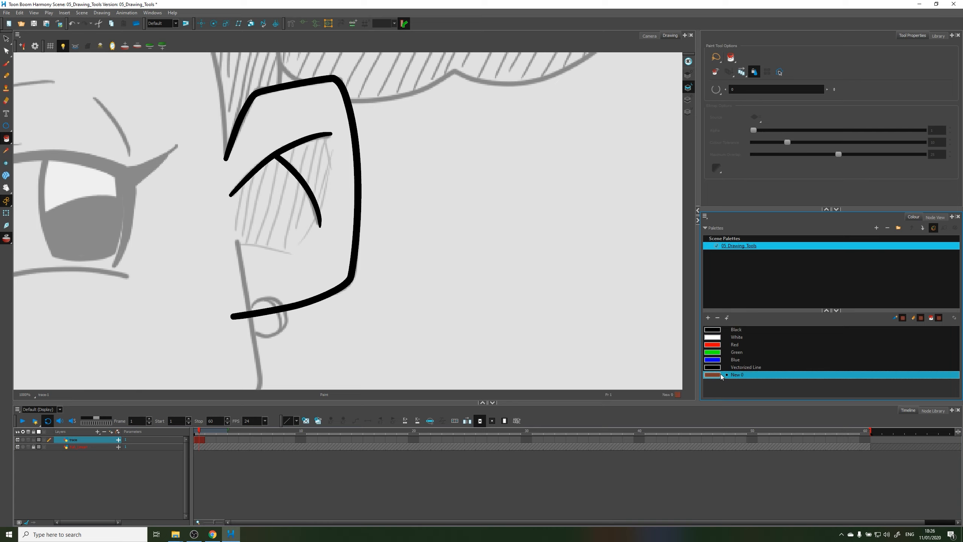
double_click(713, 375)
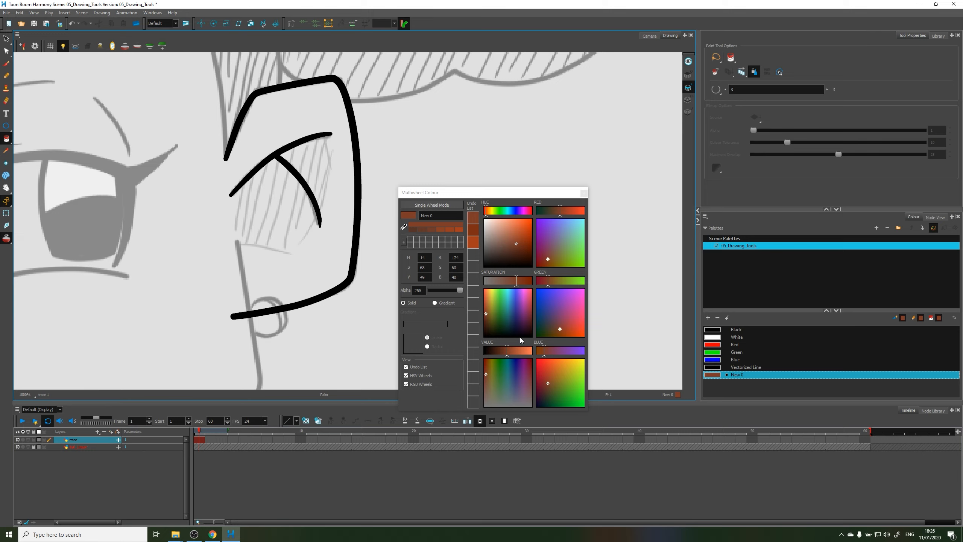
left_click(584, 192)
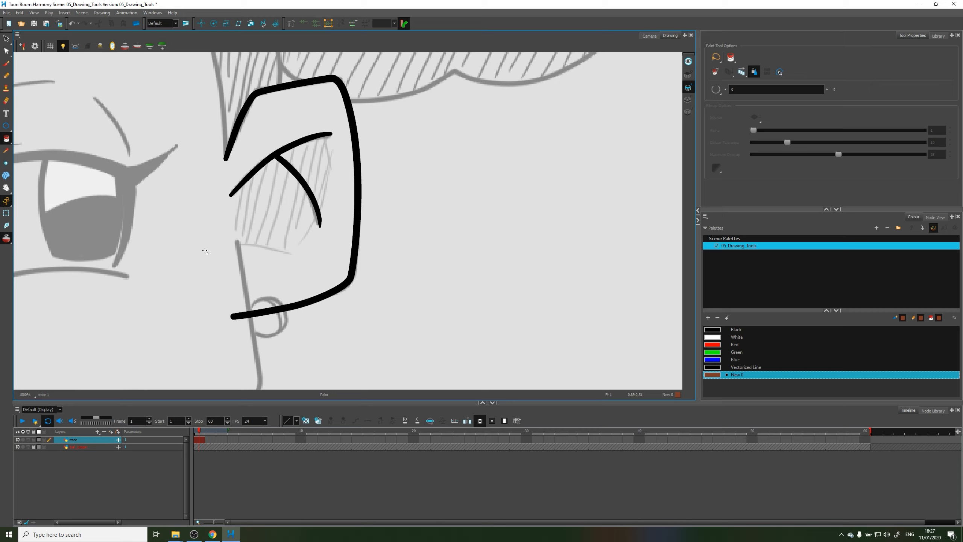
Show the strokes and use the Close Gap tool to join the ear outline's two open ends on the side facing the eye.
mouse_move(487, 168)
left_mouse_down()
mouse_move(495, 201)
mouse_move(551, 232)
left_mouse_up()
key("k")
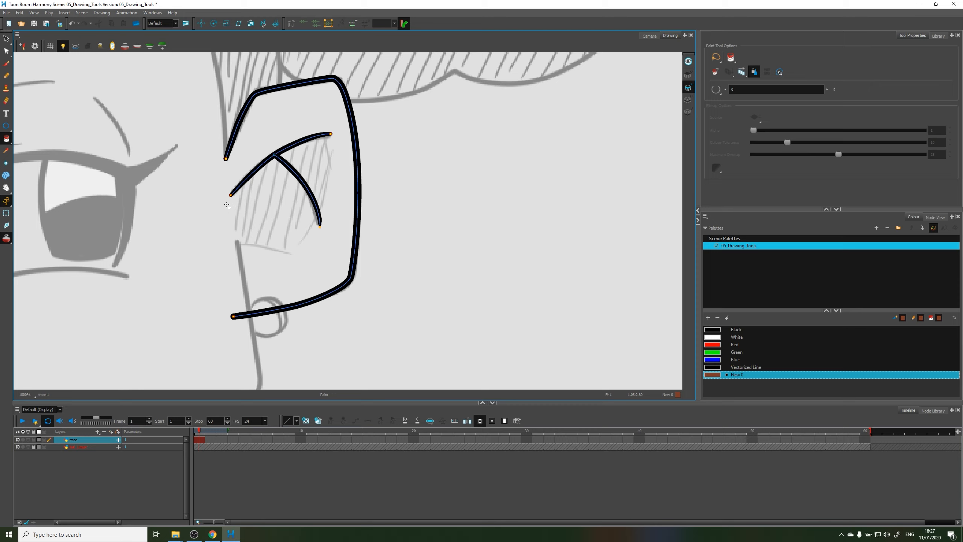
left_click_drag(6, 138, 42, 192)
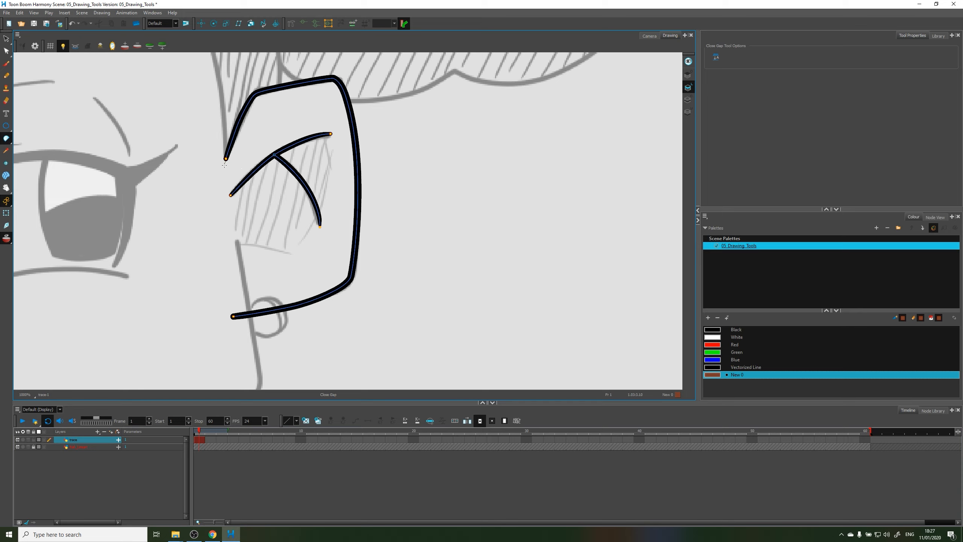
left_click_drag(225, 164, 232, 326)
Fill the closed ear shape with the brown New 0 colour using the Paint tool.
left_click_drag(8, 140, 41, 137)
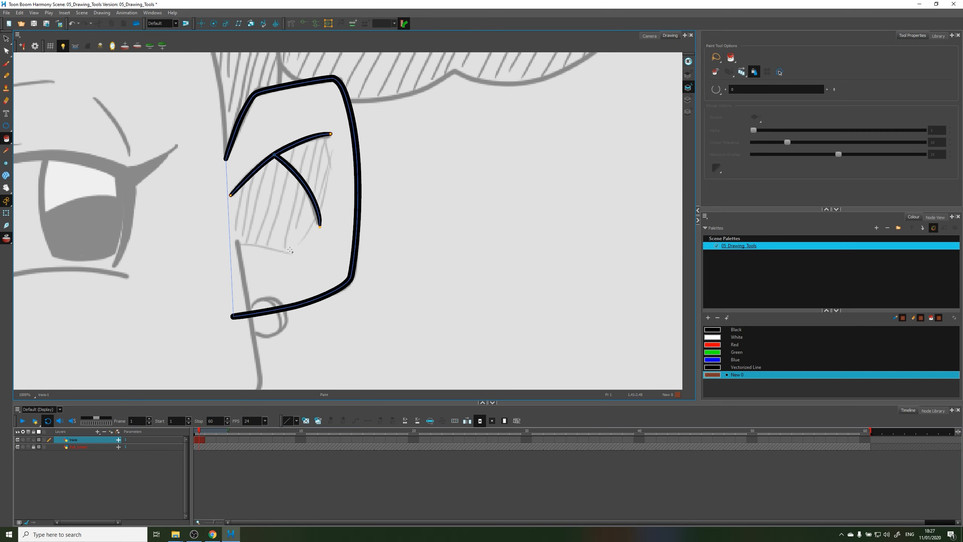
left_click(293, 271)
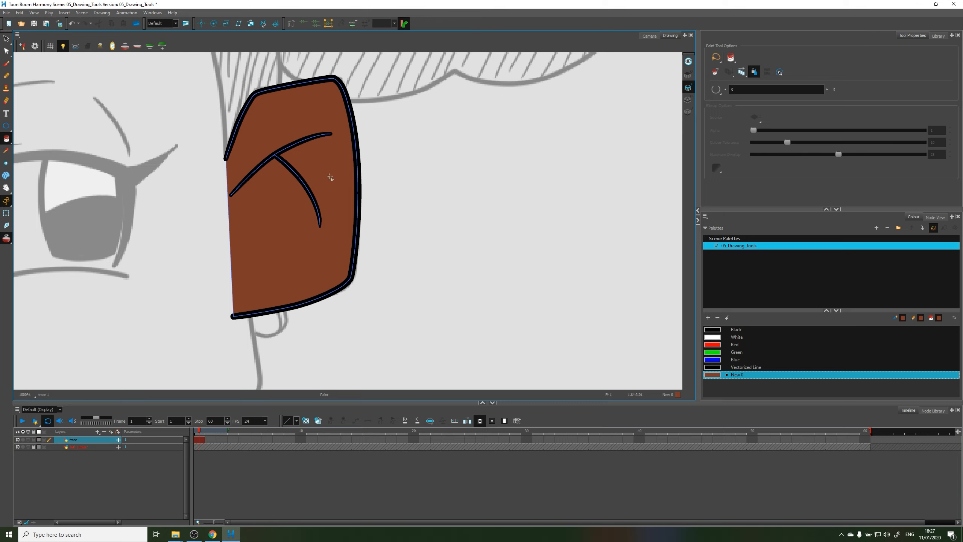
right_click(353, 182)
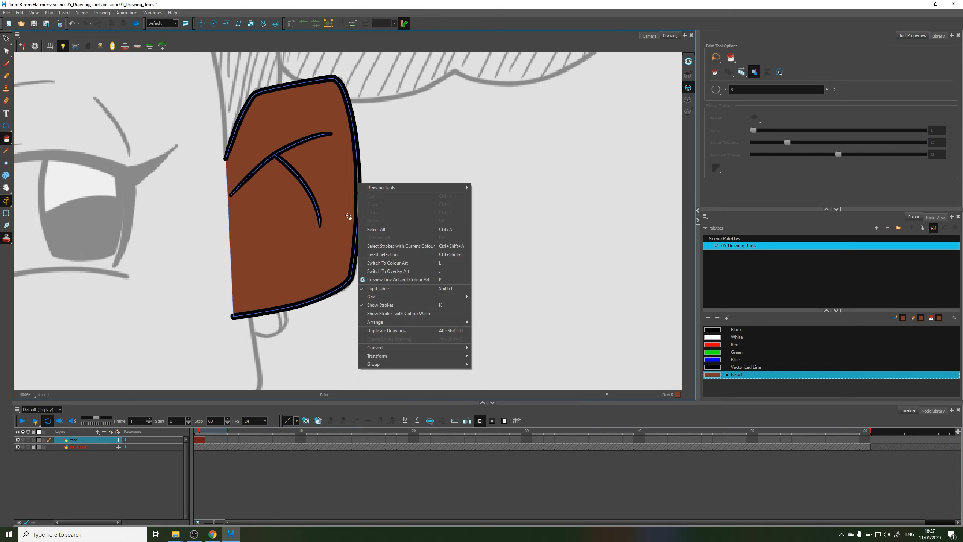
left_click(447, 45)
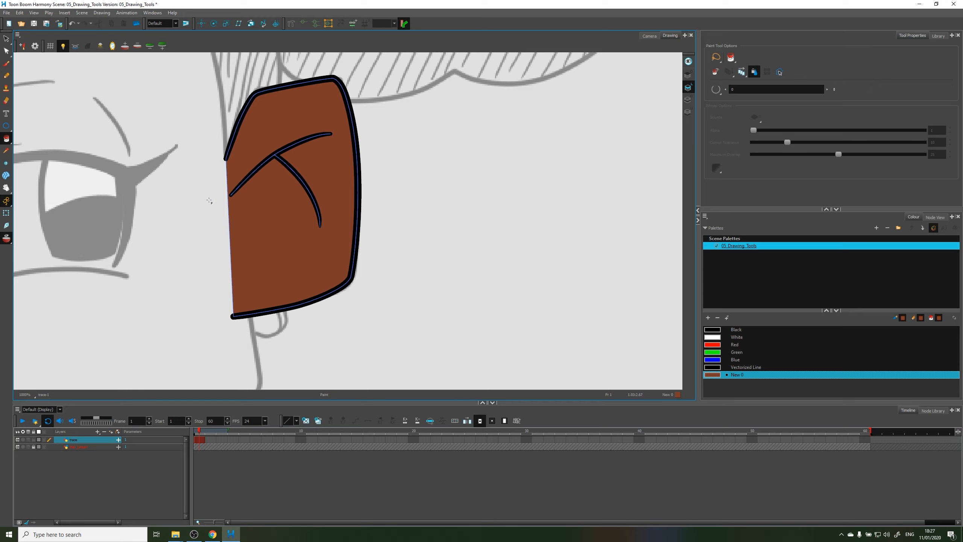
Switch to the Brush tool and set it to repaint existing artwork only.
left_click(7, 65)
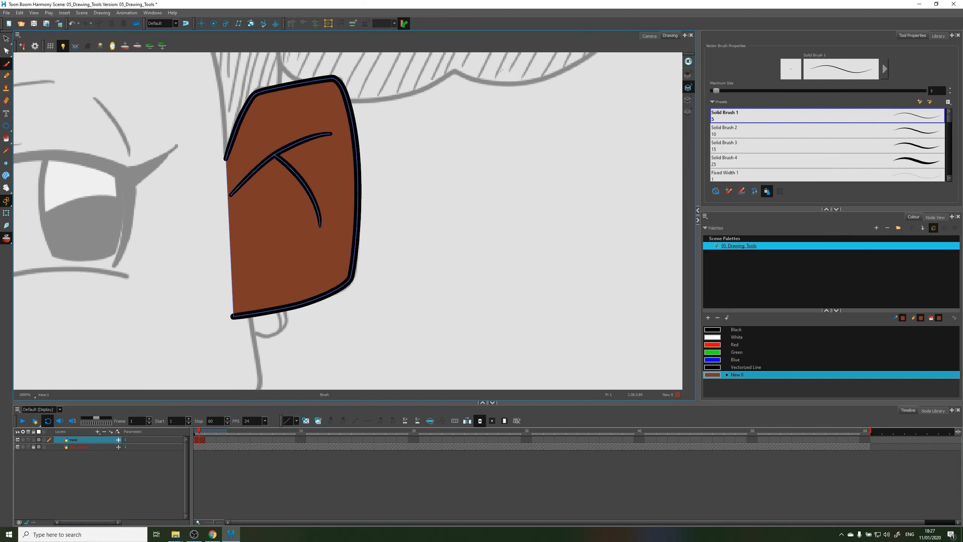
left_click(728, 191)
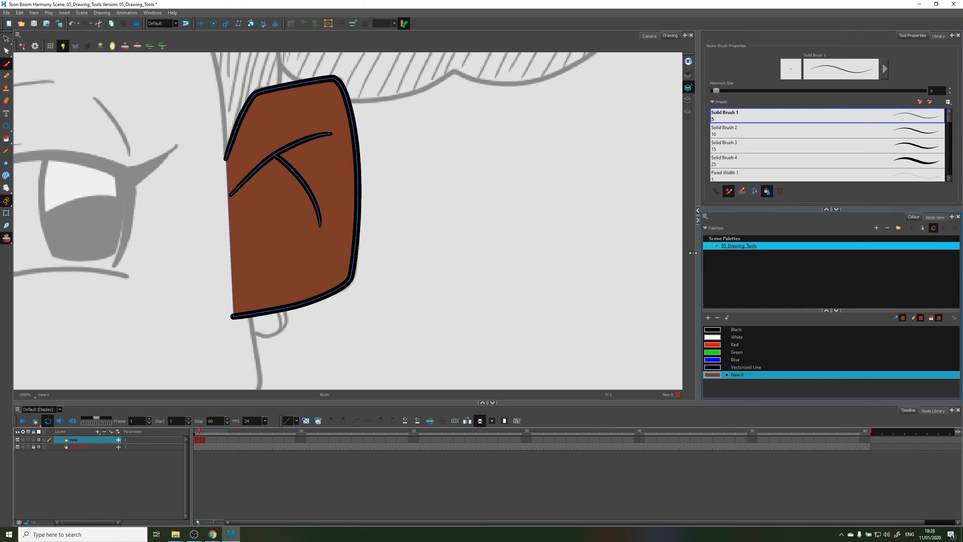
Add a swatch based on New 0 to the palette and darken it to a value of 35.
left_click(713, 329)
left_click(717, 373)
left_click(708, 318)
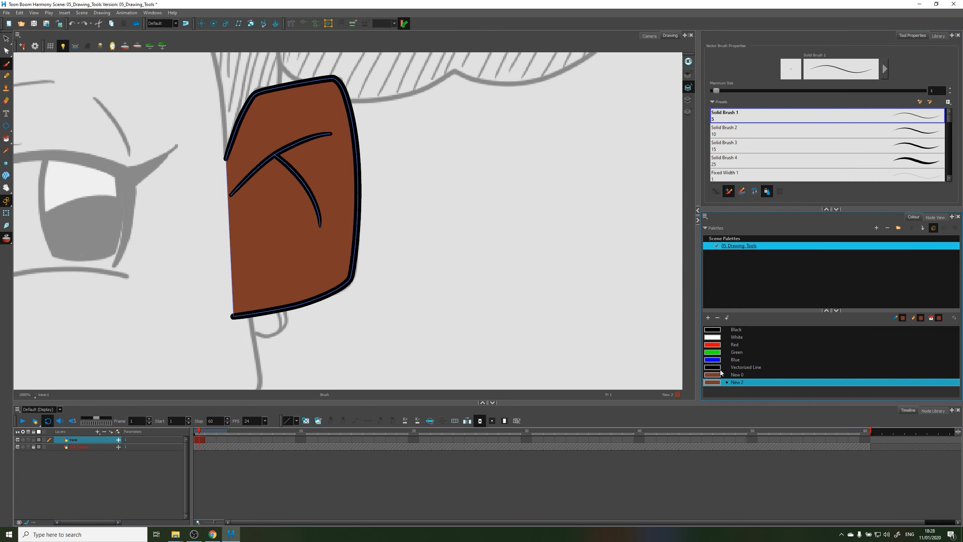
double_click(713, 382)
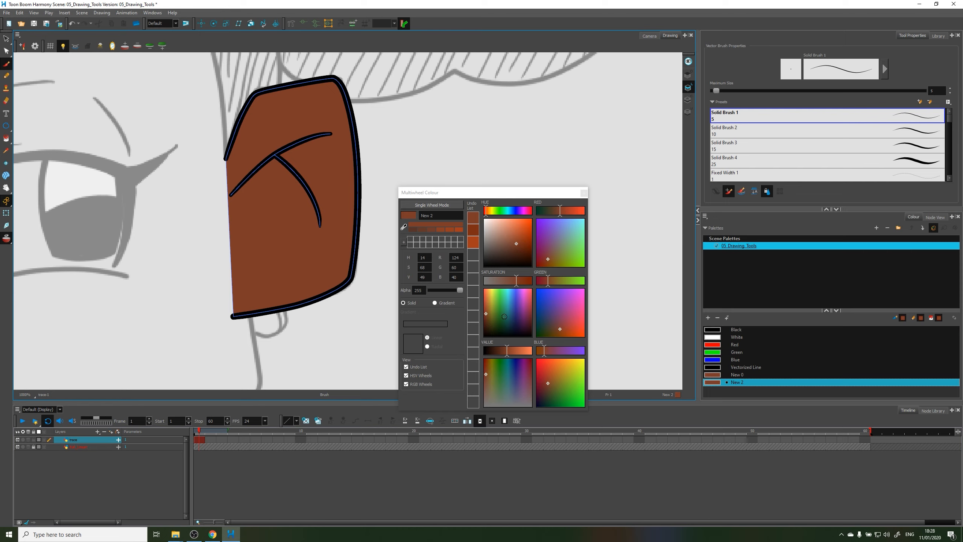
left_click_drag(503, 355, 501, 353)
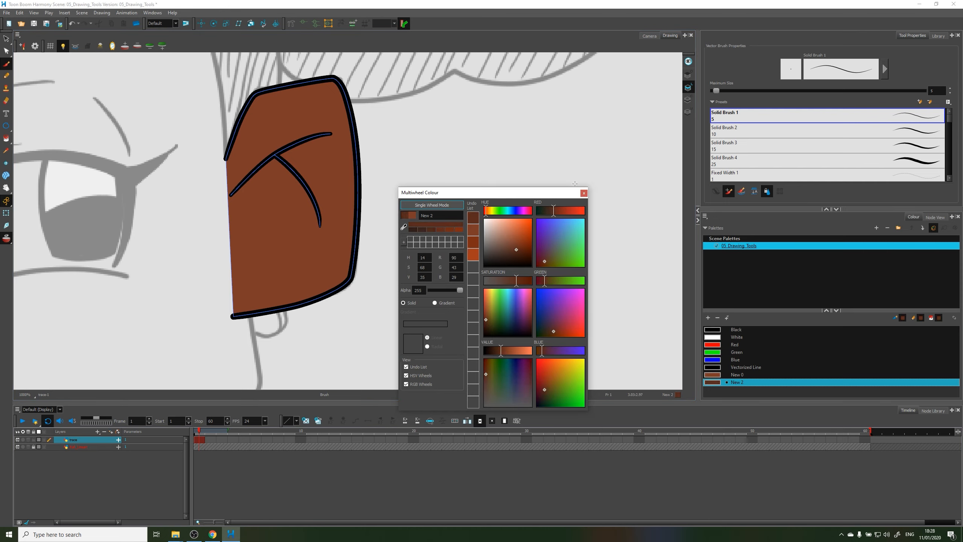
left_click(582, 193)
Brush dark brown shading over the ear's lower outer corner, including its outline, and hide the strokes.
left_click_drag(356, 241, 302, 304)
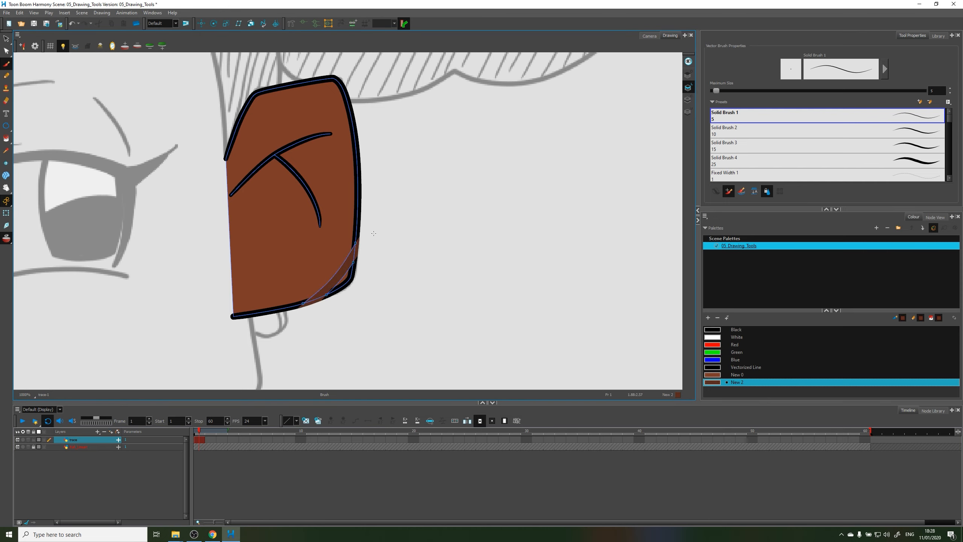
left_click_drag(381, 224, 281, 328)
left_click_drag(373, 239, 313, 298)
left_click_drag(379, 198, 347, 254)
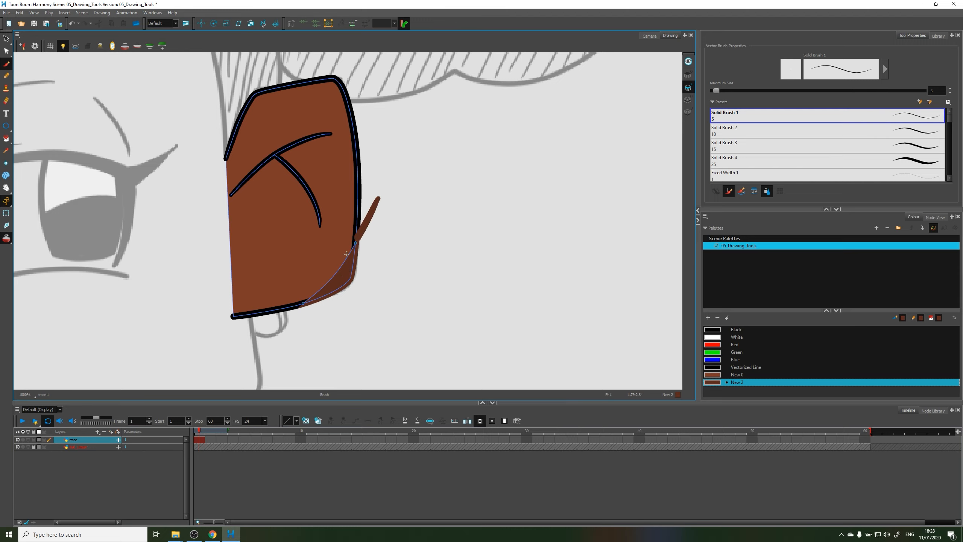
left_click_drag(374, 194, 297, 285)
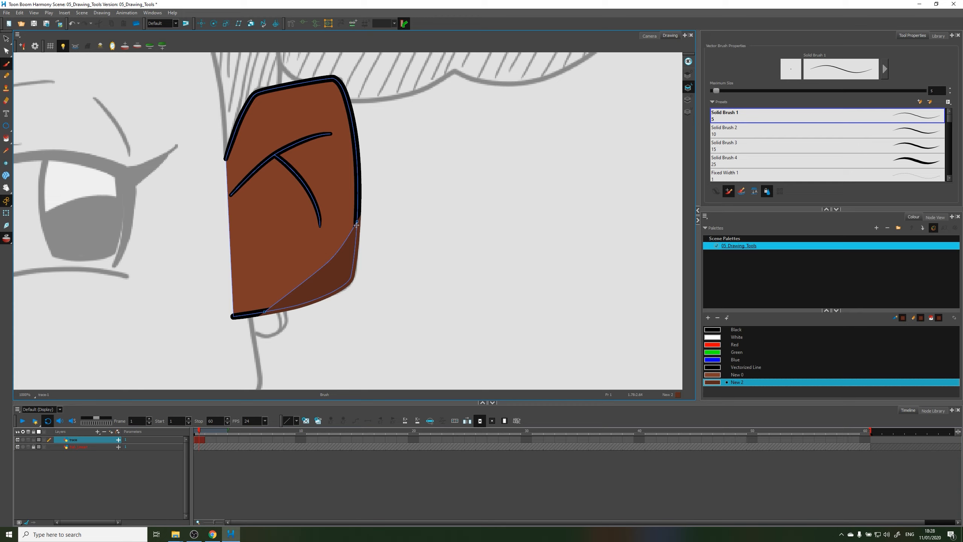
key("k")
left_click_drag(369, 200, 304, 274)
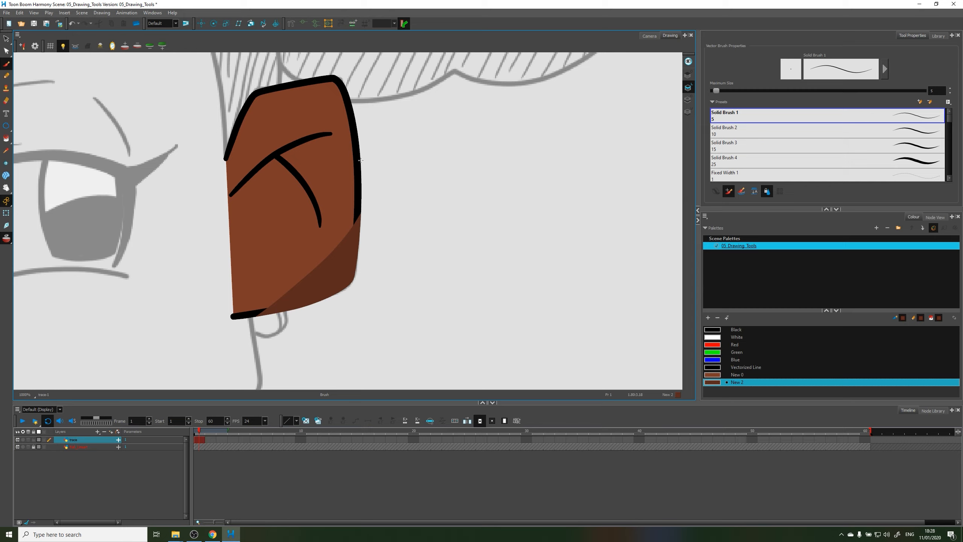
Try to adjust the repainted lower outer part of the ear with the Contour Editor, and undo the change.
key("alt+q")
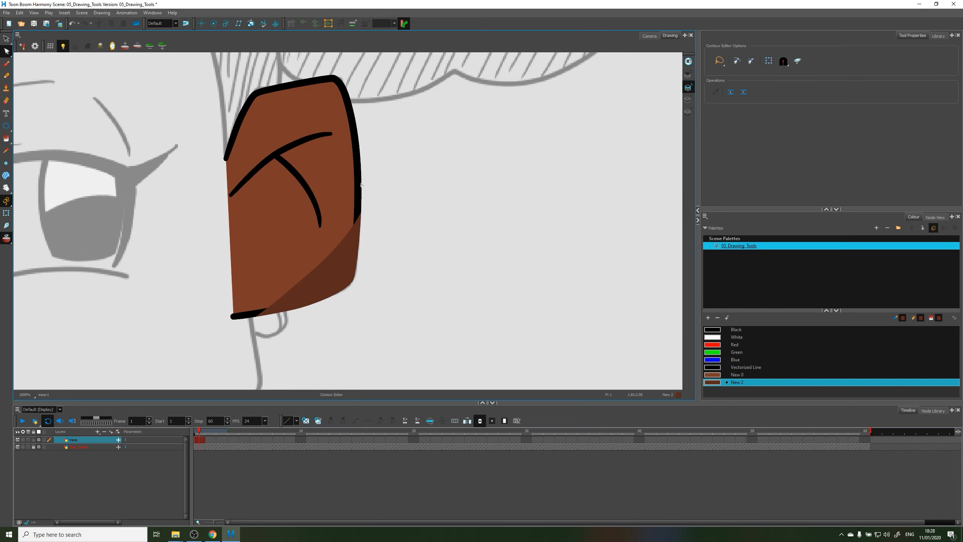
left_click(358, 236)
left_click(376, 164)
left_click_drag(324, 260, 315, 260)
key("ctrl+z")
left_click(360, 244)
Move the repainted piece of outline away from the ear's lower outer corner with the Select tool, and undo the move.
key("alt+s")
left_click(389, 226)
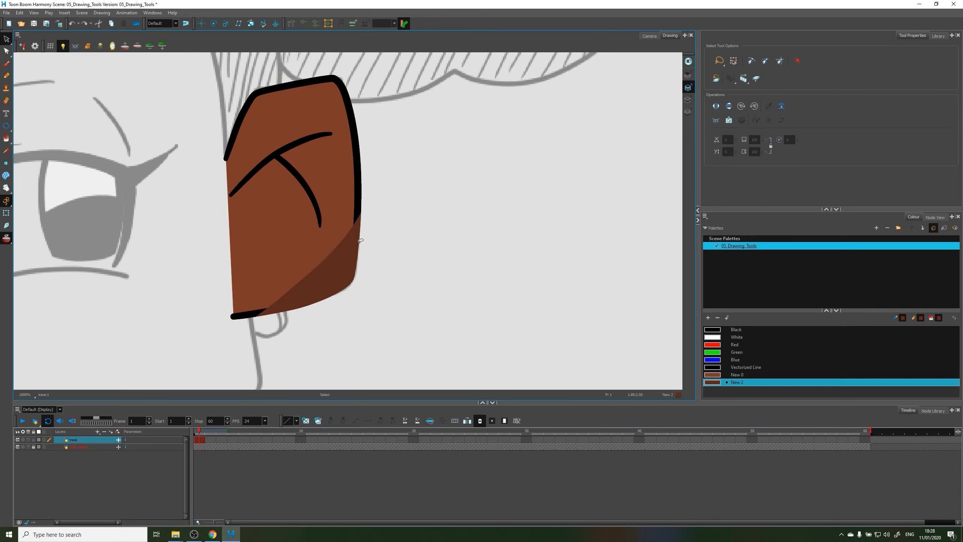
left_click(357, 243)
left_click_drag(351, 279, 385, 293)
left_click(436, 270)
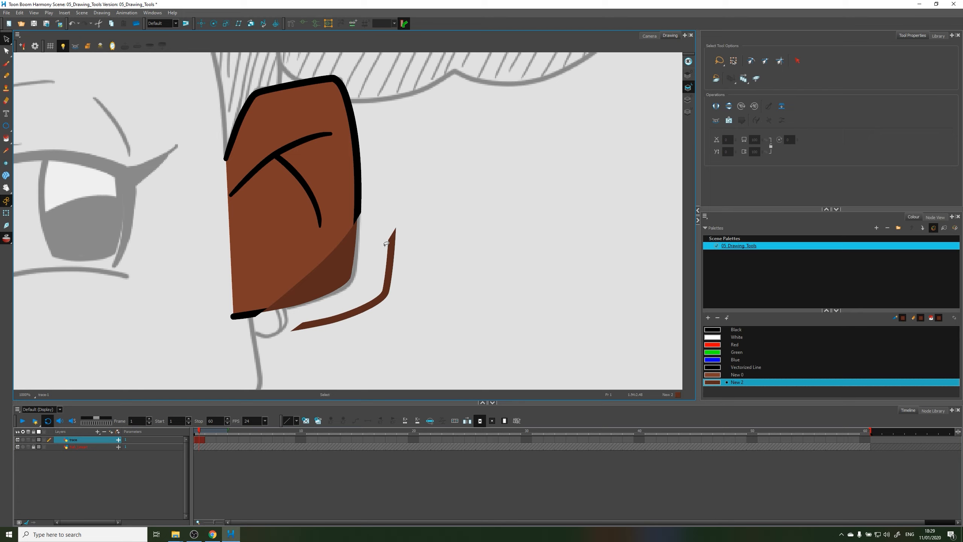
key("ctrl+z")
left_click(420, 226)
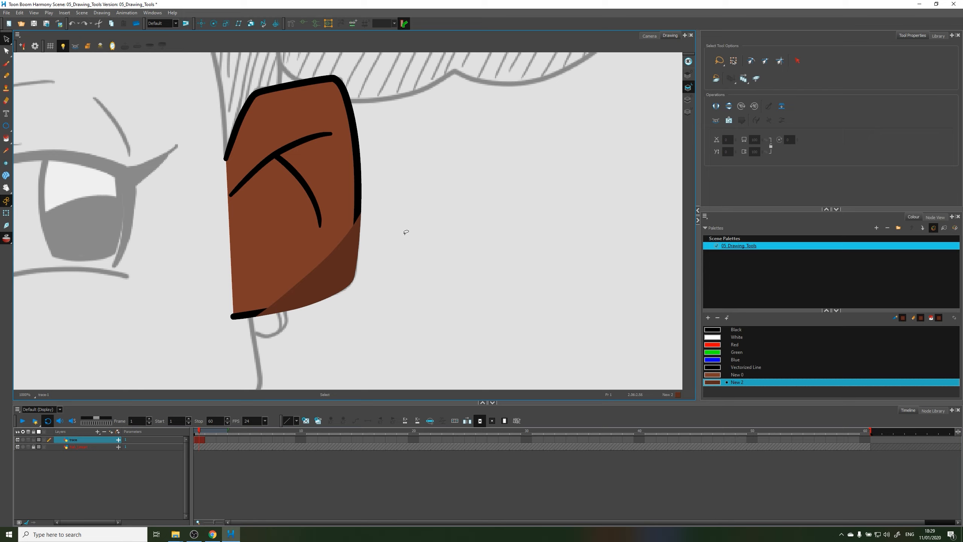
Undo the dark brown brush strokes on the ear's lower outer corner.
key("ctrl+z")
key("ctrl+z")
key("ctrl+z")
key("ctrl+z")
key("ctrl+z")
key("ctrl+z")
key("ctrl+z")
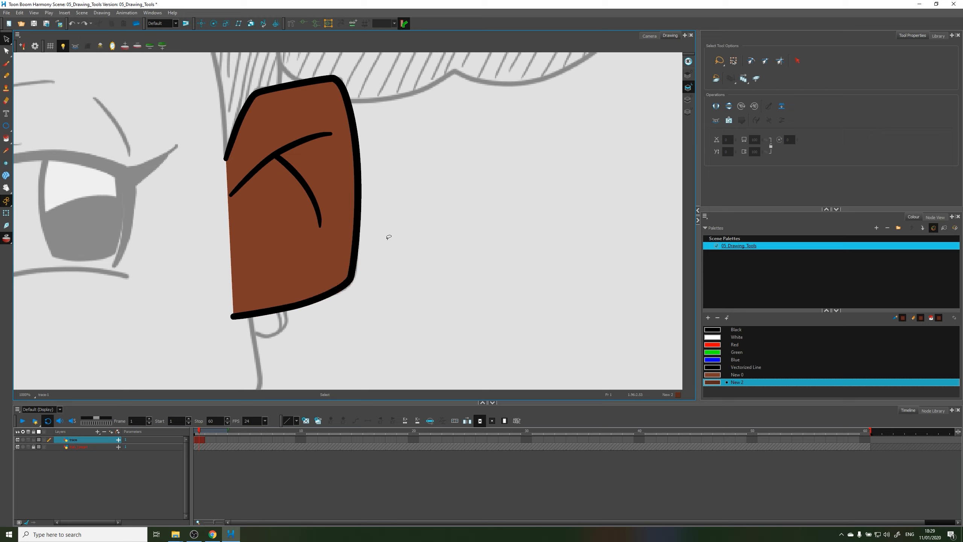
Undo the ear's brown fill on the Line Art layer and switch to the Colour Art layer.
key("ctrl+a")
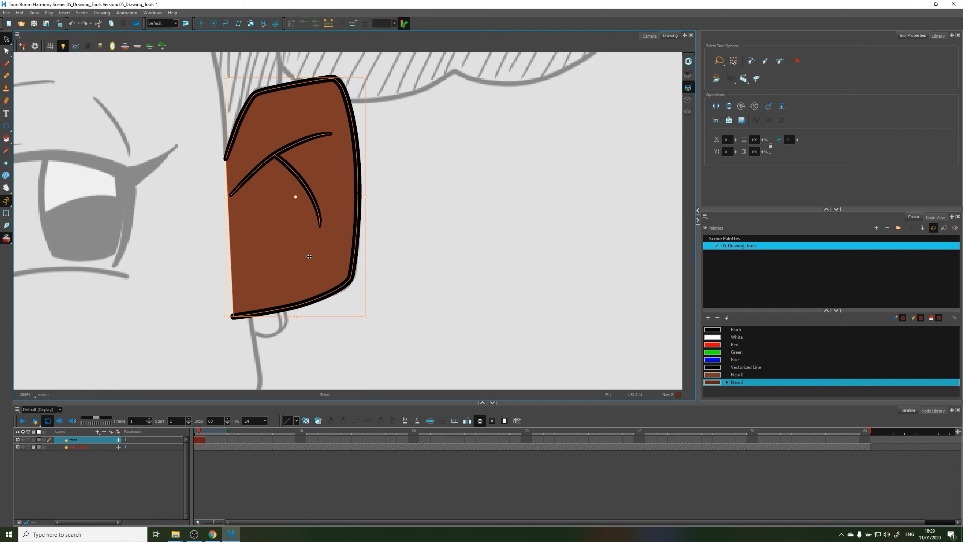
key("ctrl+z")
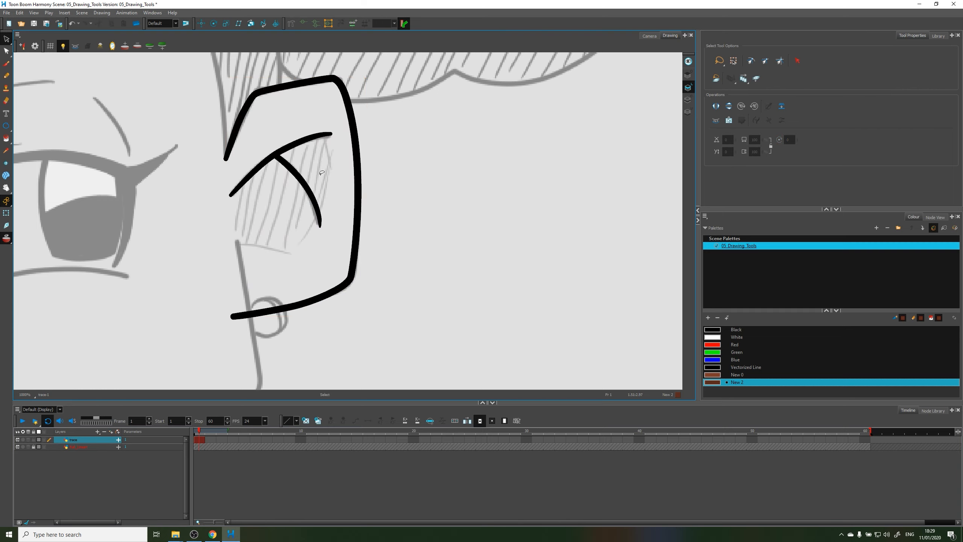
left_click(688, 99)
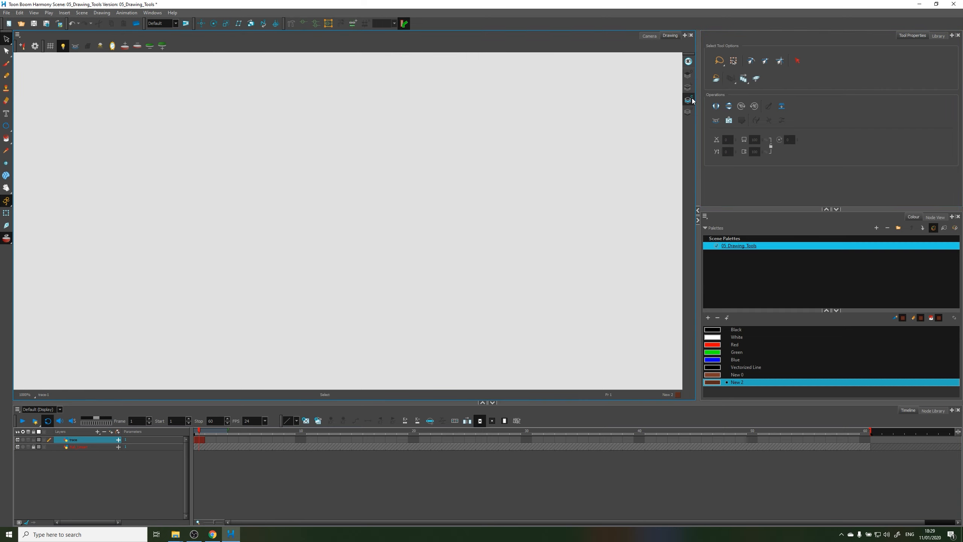
Alternate between the Line Art and Colour Art layers to compare their contents.
key("l")
key("l")
key("l")
key("l")
key("l")
key("l")
key("l")
key("l")
Generate colour art from the ear's line art as invisible strokes on the Colour Art layer.
left_click(688, 87)
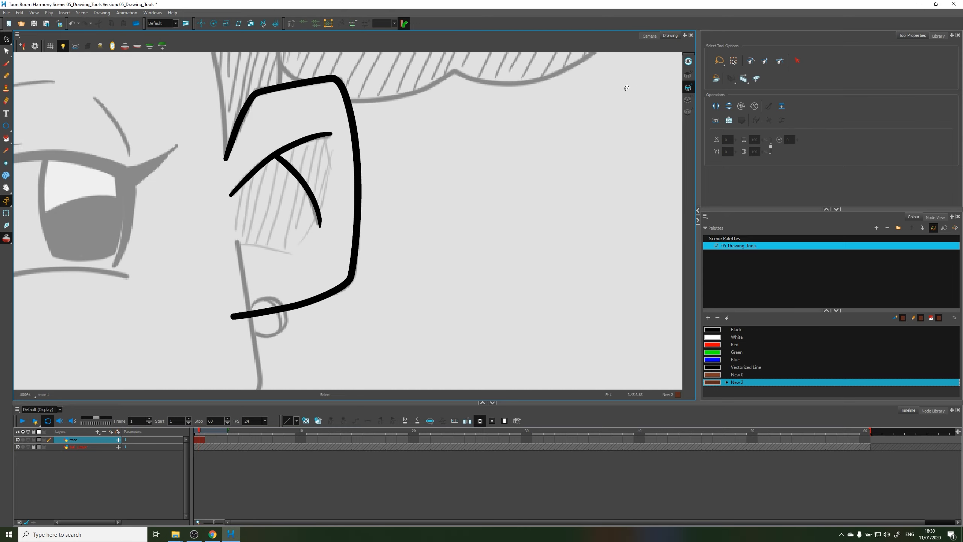
left_click(687, 99)
left_click(75, 47)
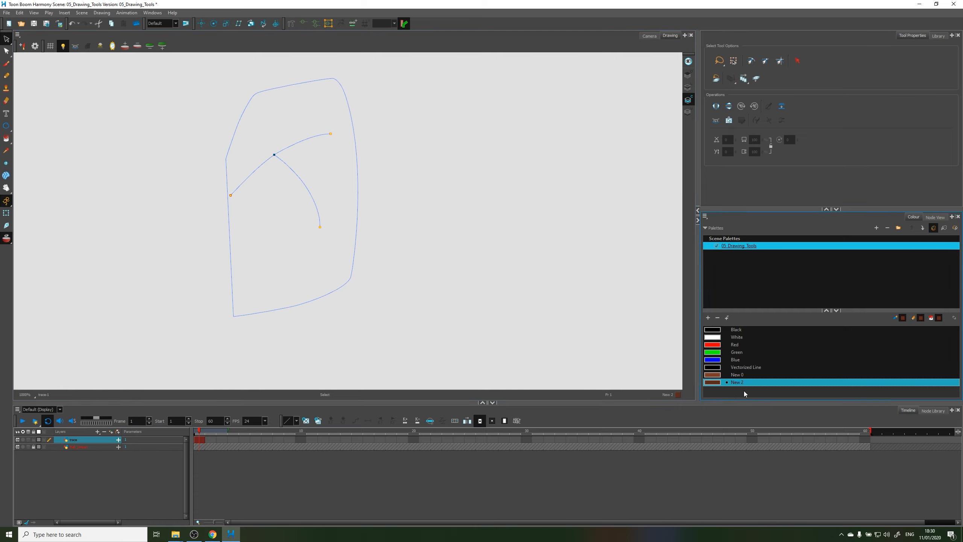
Rename the palette colours New 0 to Skin and New 2 to Shading.
double_click(737, 382)
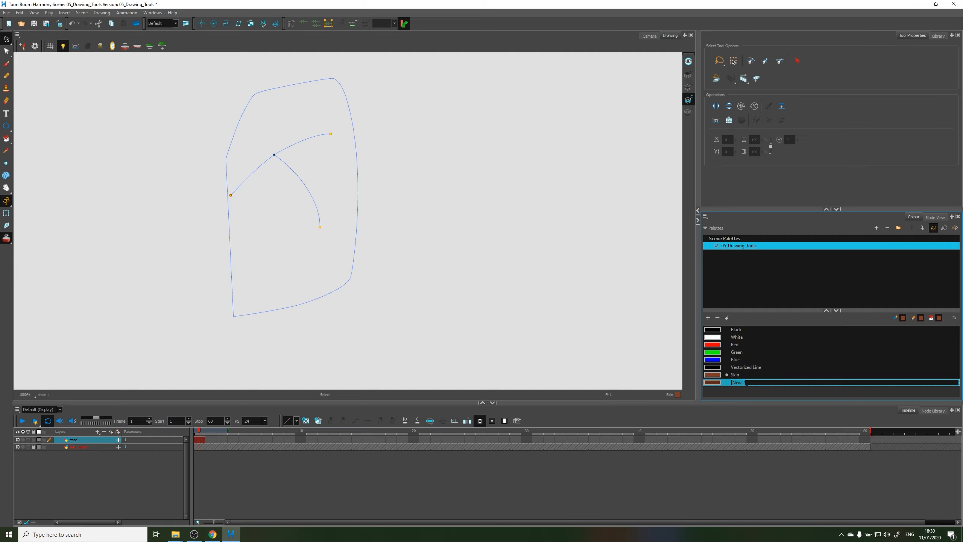
type("Shading")
key("Tab")
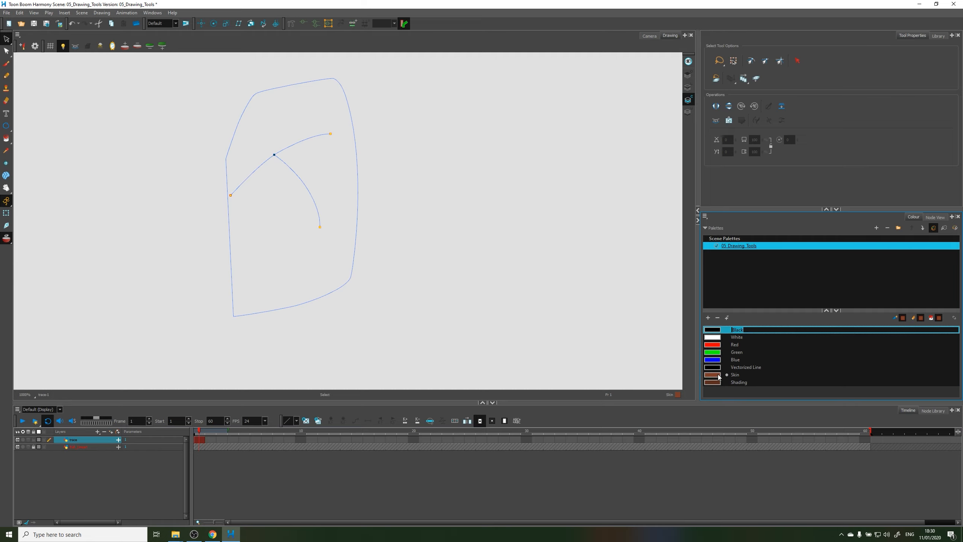
Fill the ear shape on the Colour Art layer with the Skin colour.
left_click(722, 374)
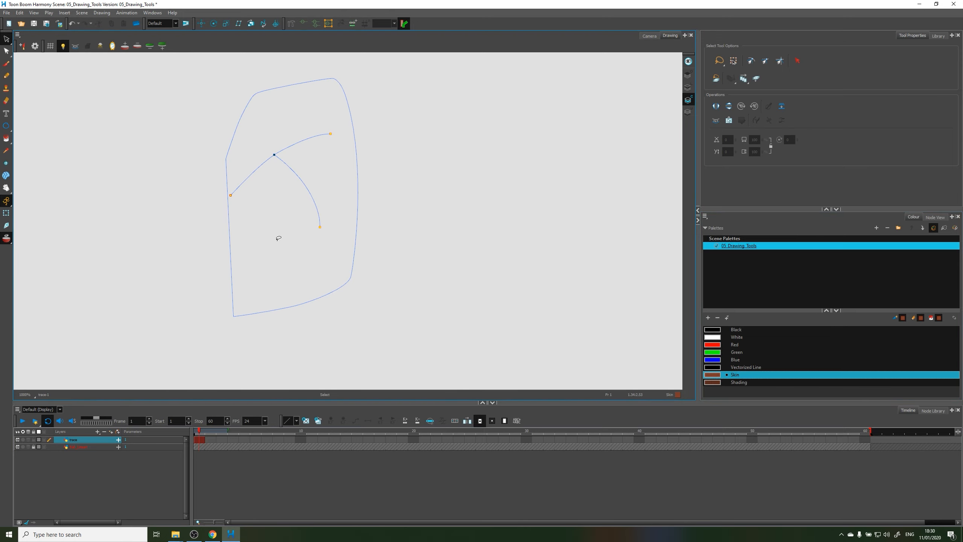
key("alt+i")
left_click(281, 244)
key("alt+s")
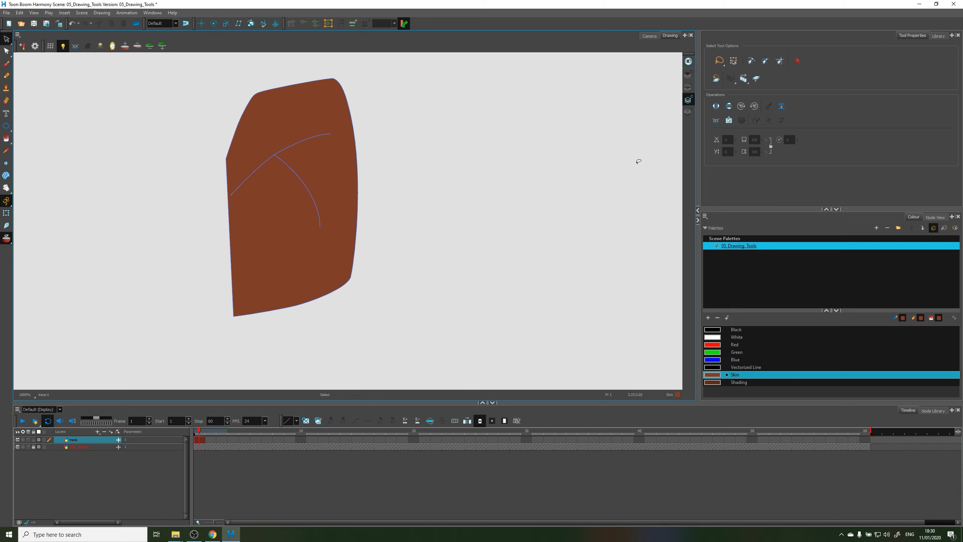
Shorten the lower end of the downward-curving inner ear line on the Line Art layer with the Contour Editor.
left_click(688, 88)
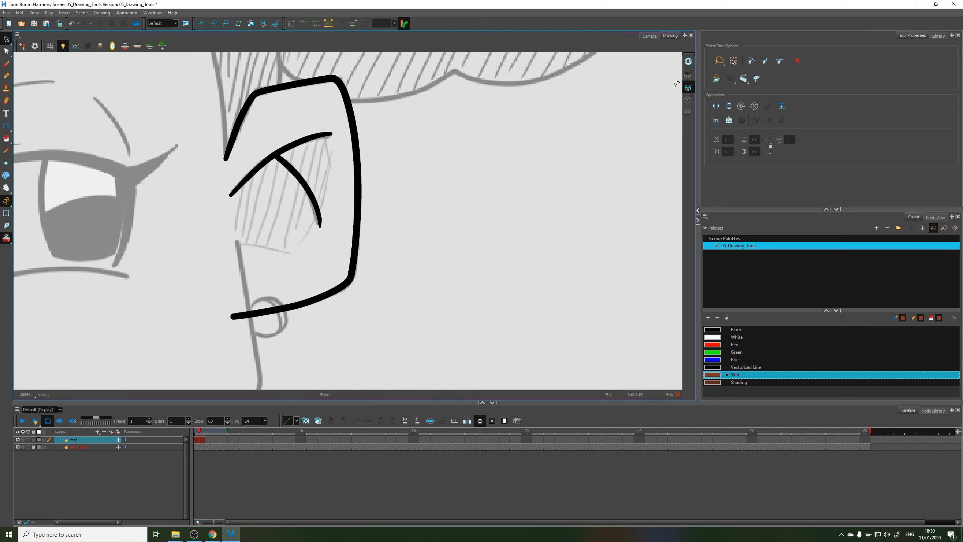
key("alt+q")
left_click(318, 209)
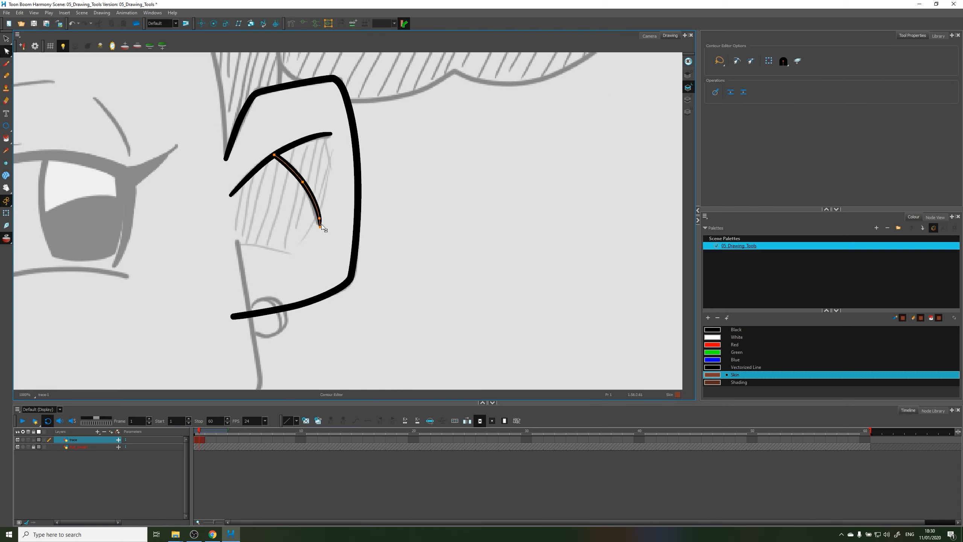
left_click(325, 186)
mouse_move(316, 192)
left_mouse_down()
mouse_move(319, 182)
mouse_move(310, 192)
left_mouse_up()
key("Delete")
left_click_drag(320, 227, 307, 198)
left_click(413, 129)
Compare the shortened inner ear line on Line Art with the corresponding stroke on Colour Art.
left_click(688, 99)
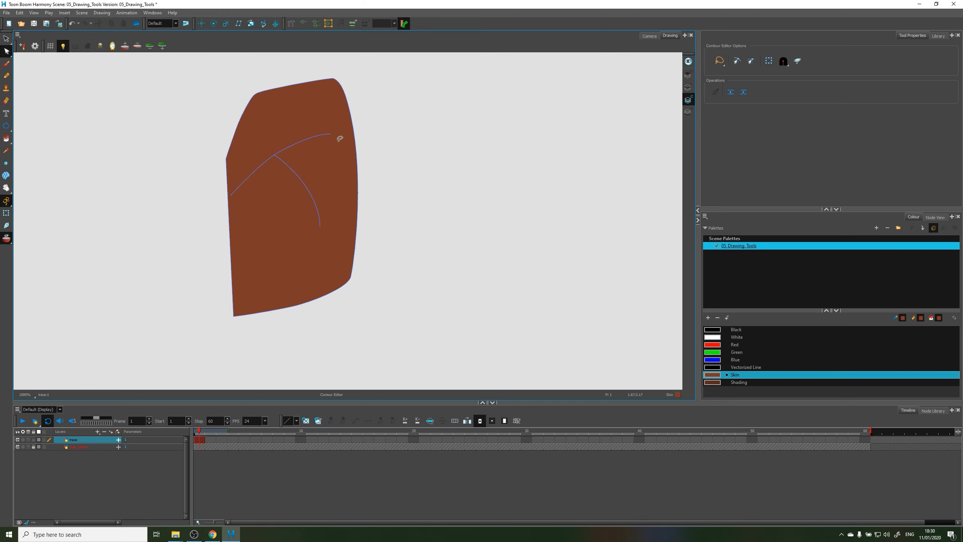
left_click(687, 87)
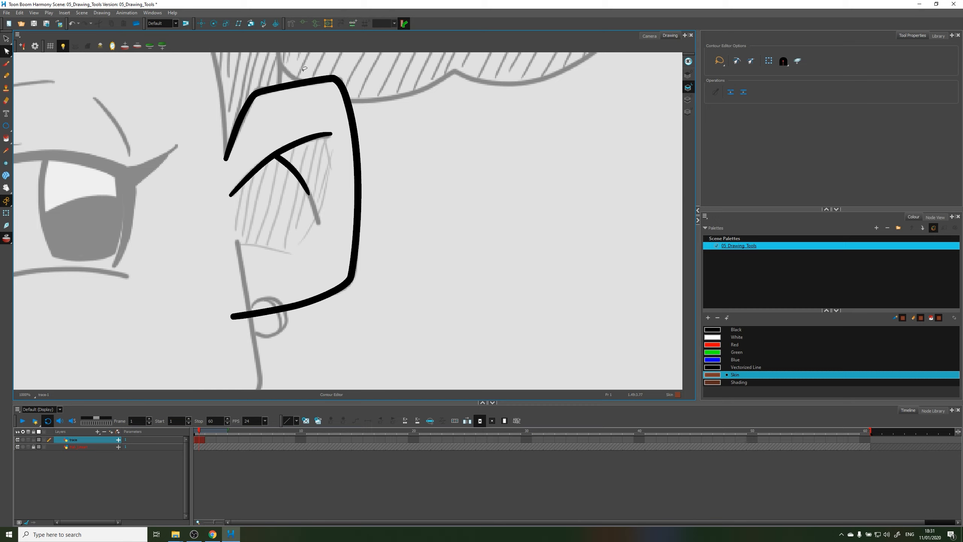
key("l")
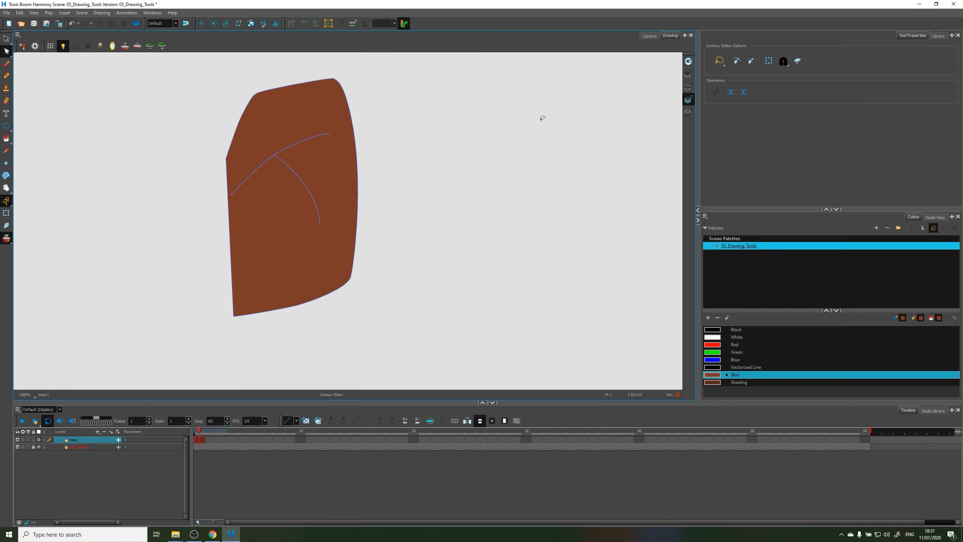
left_click(688, 87)
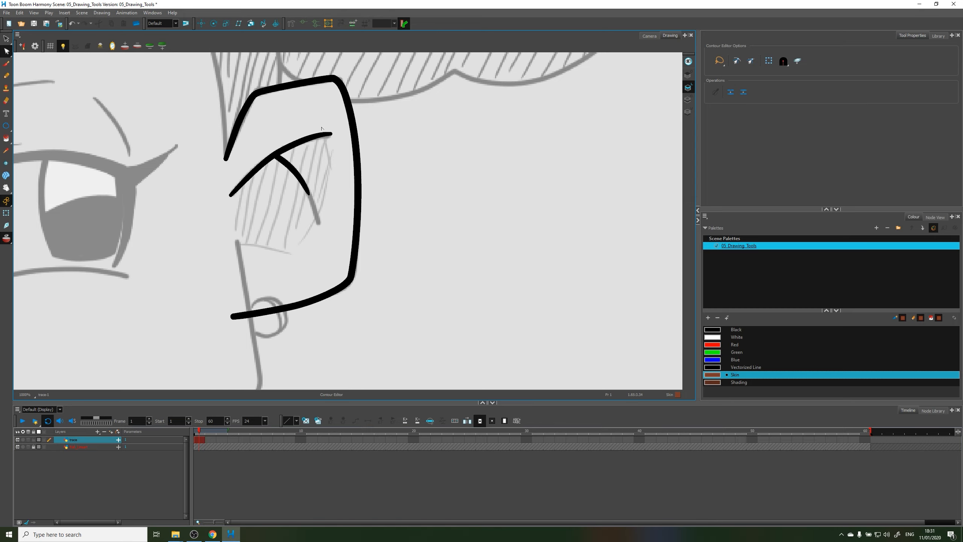
left_click(687, 100)
left_click(687, 88)
left_click(687, 100)
left_click(687, 87)
left_click(688, 99)
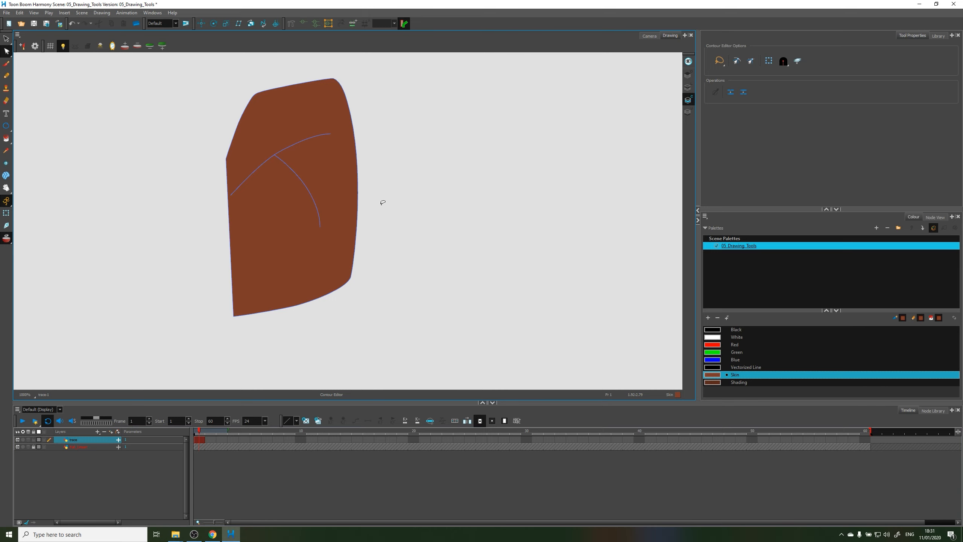
key("alt+b")
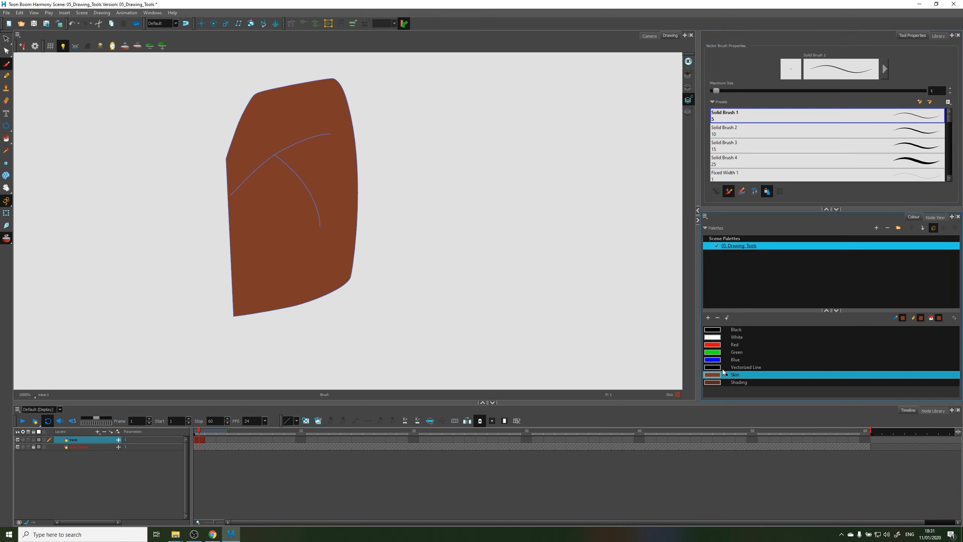
left_click_drag(719, 374, 713, 385)
left_click_drag(370, 184, 356, 236)
left_click_drag(281, 309, 237, 324)
key("ctrl+z")
key("ctrl+z")
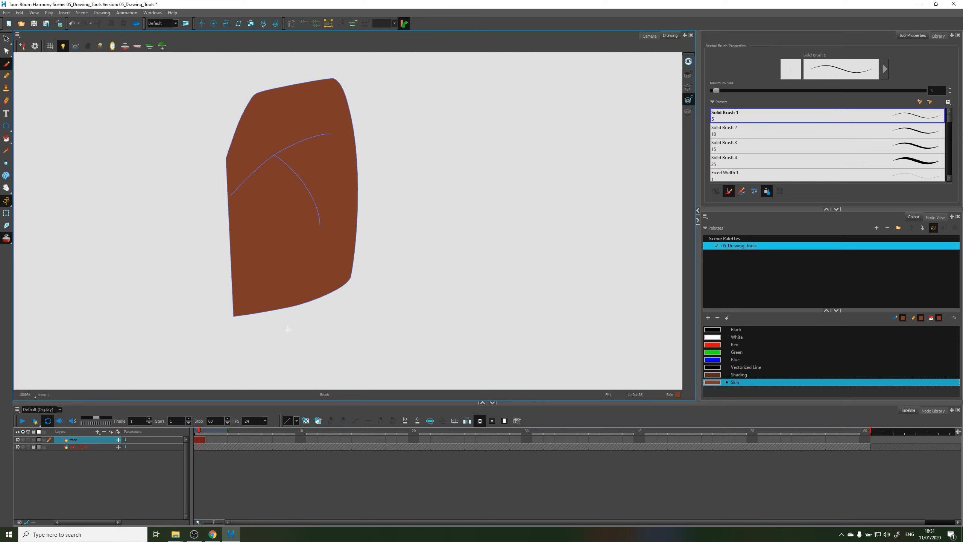
key("ctrl+z")
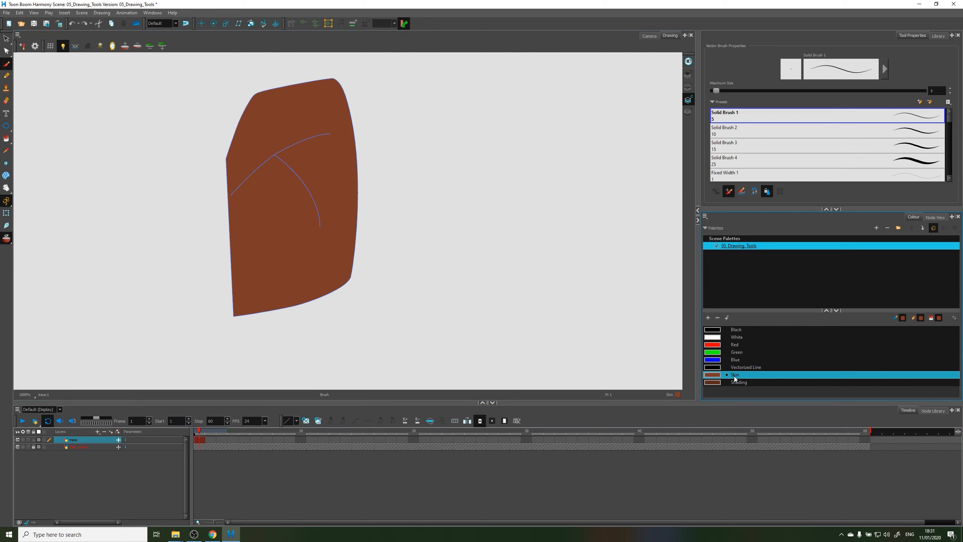
Shade the ear's outer edge and lower outer corner on Colour Art with an enlarged Brush in the Shading colour.
left_click(721, 382)
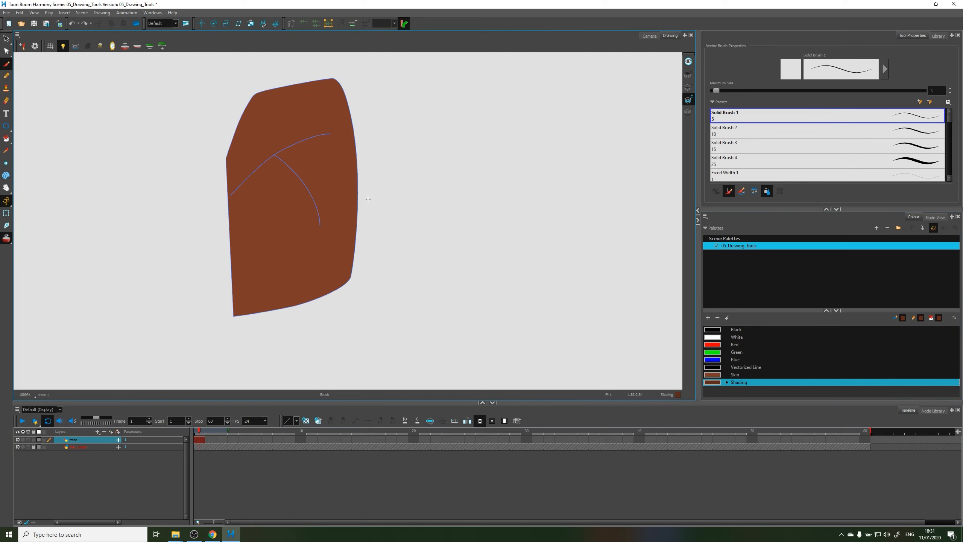
mouse_move(374, 159)
left_mouse_down()
mouse_move(337, 250)
mouse_move(286, 294)
mouse_move(225, 322)
left_mouse_up()
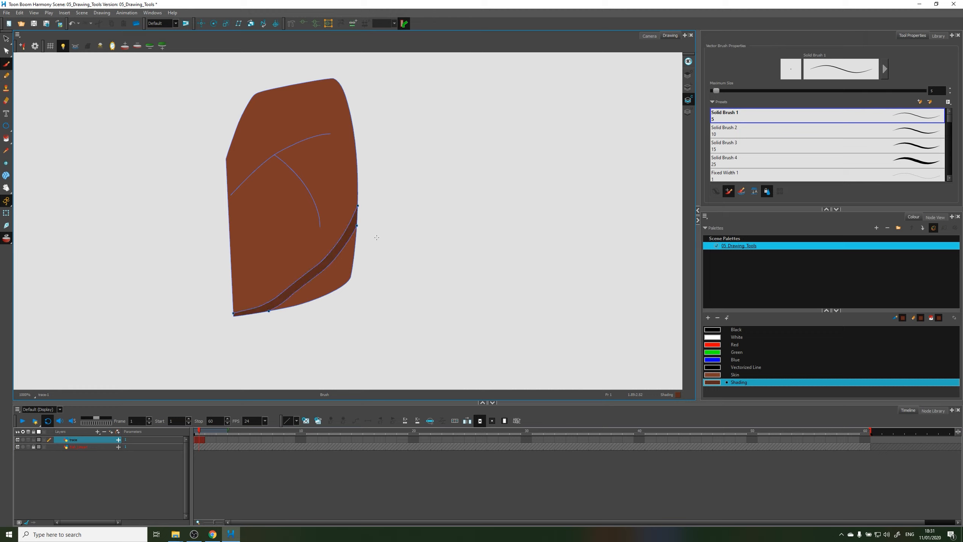
key("Delete")
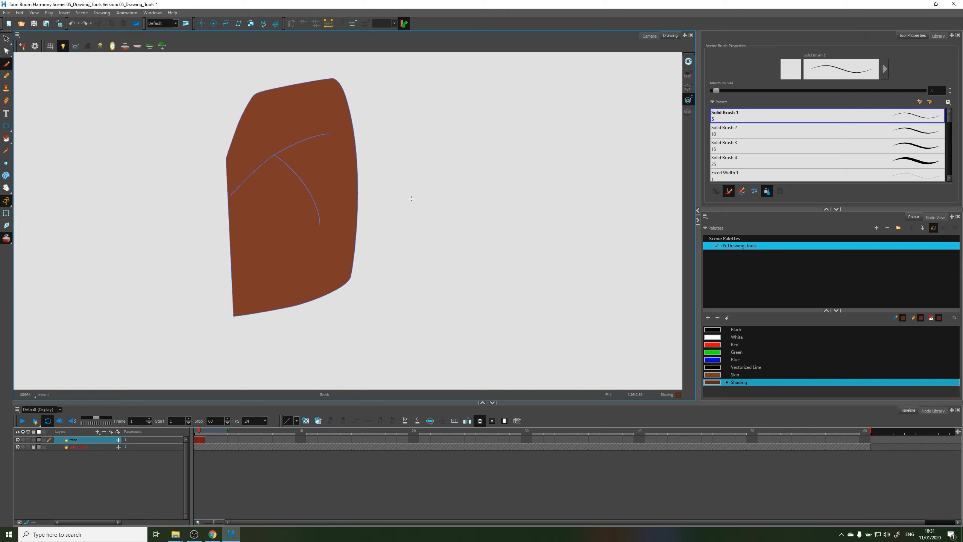
key("o")
left_click_drag(419, 195, 405, 190)
mouse_move(374, 161)
left_mouse_down()
mouse_move(358, 233)
mouse_move(231, 323)
left_mouse_up()
left_click_drag(377, 221, 257, 346)
key("ctrl+z")
mouse_move(377, 152)
left_mouse_down()
mouse_move(358, 228)
mouse_move(319, 273)
mouse_move(242, 305)
left_mouse_up()
mouse_move(268, 68)
left_mouse_down()
mouse_move(333, 73)
mouse_move(346, 93)
mouse_move(356, 163)
mouse_move(353, 247)
left_mouse_up()
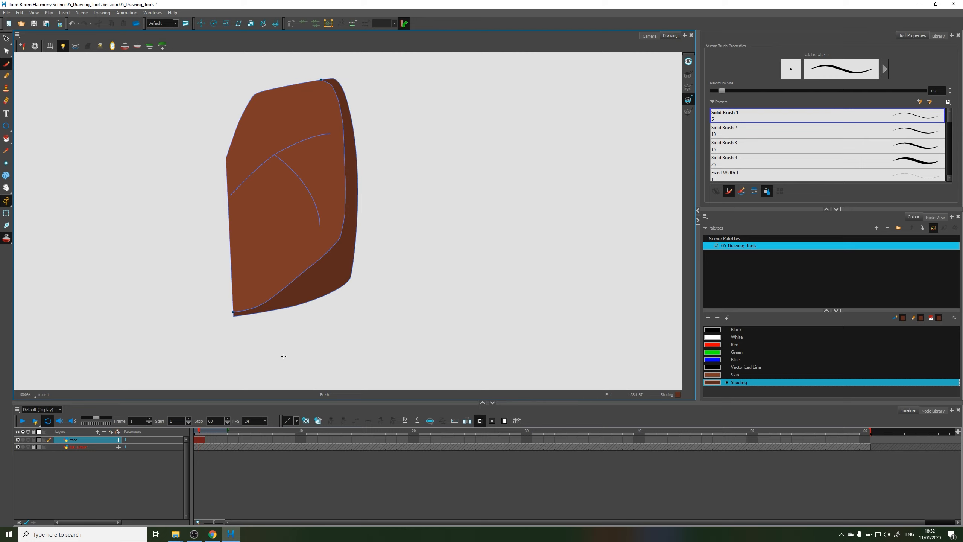
Inspect the shaded ear in the Camera view with strokes hidden, and return to the Drawing view.
left_click(649, 35)
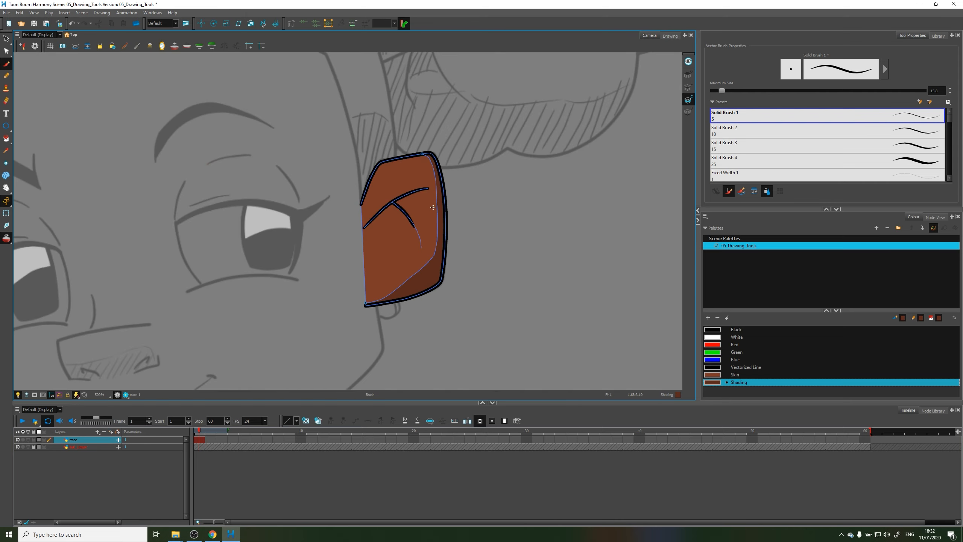
key("k")
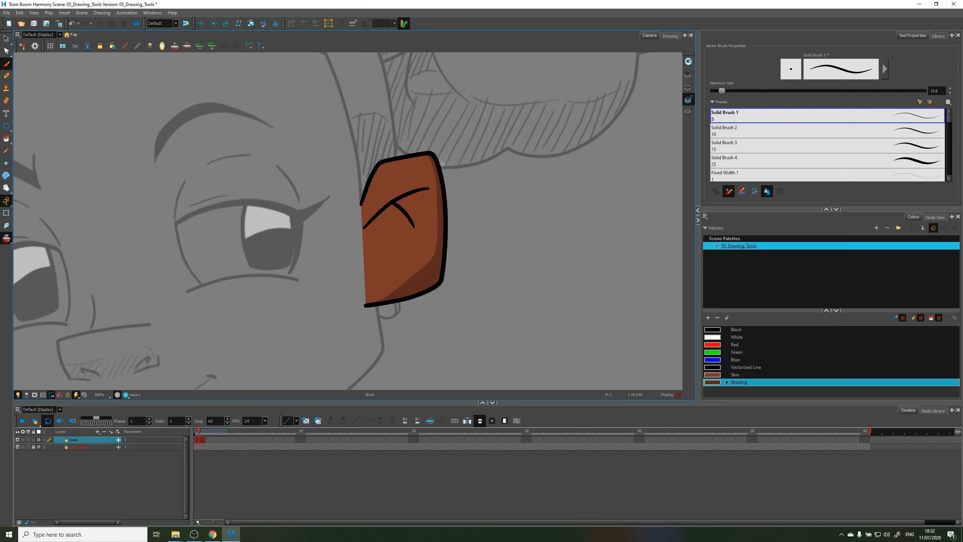
left_click(669, 35)
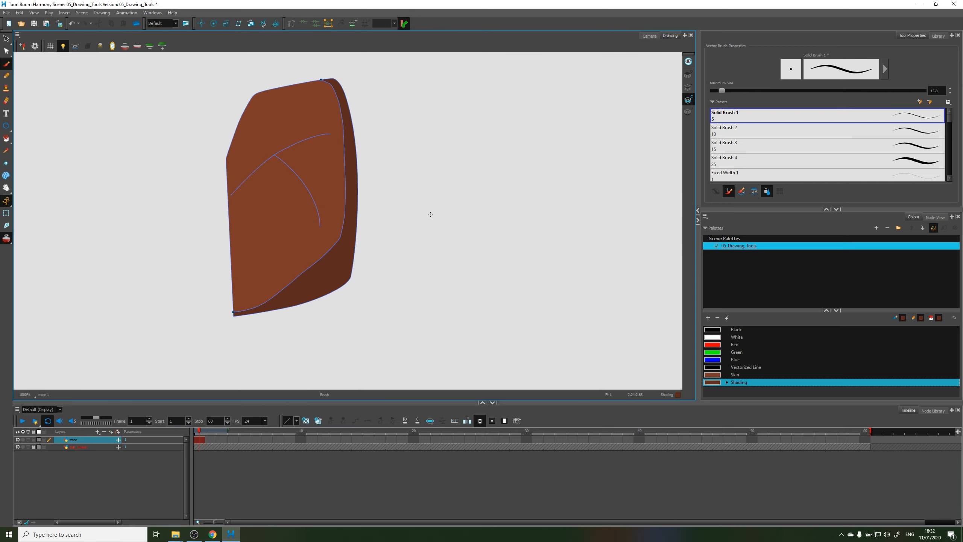
Try to bulge the ear's outer outline on the Line Art layer with the Contour Editor, inspect it in the Camera view, and undo it.
left_click(688, 86)
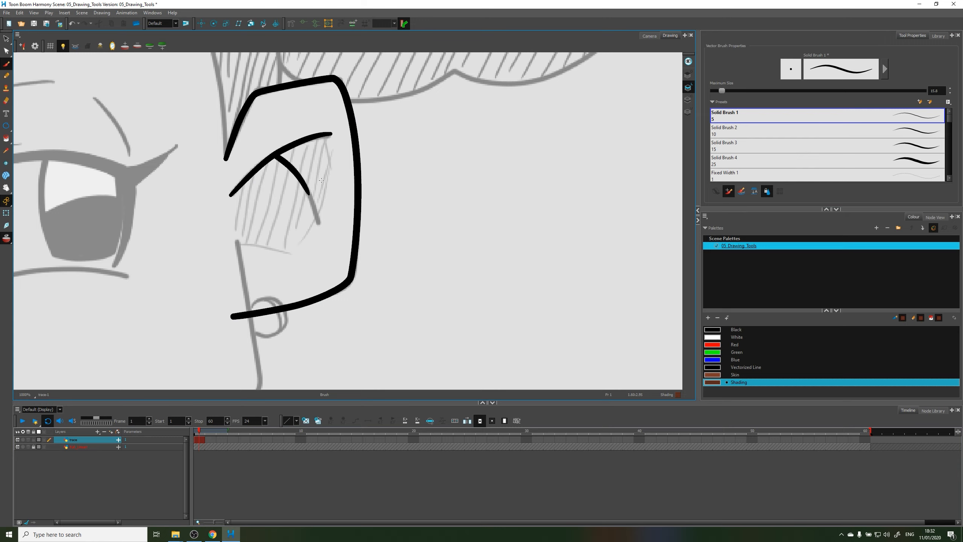
key("alt+q")
left_click(356, 173)
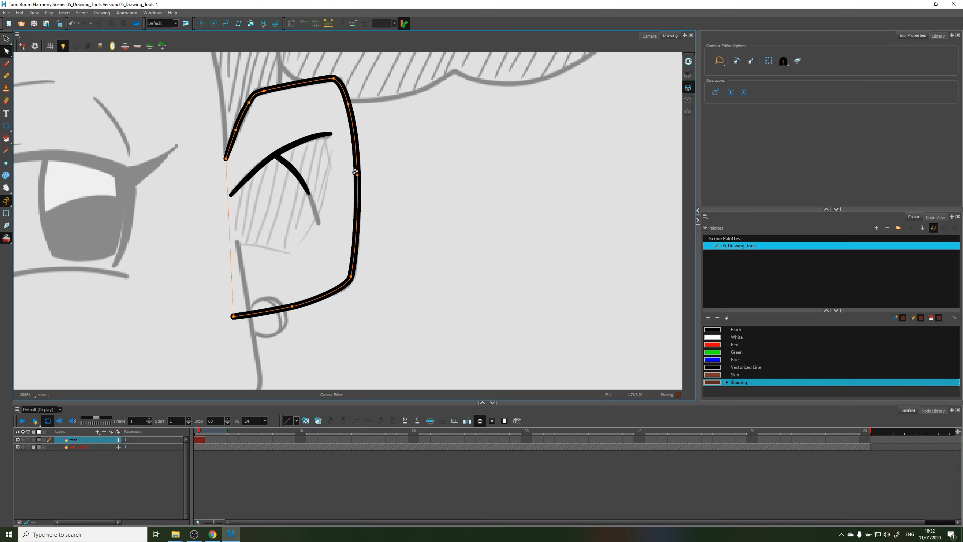
left_click_drag(357, 175, 390, 172)
left_click(463, 157)
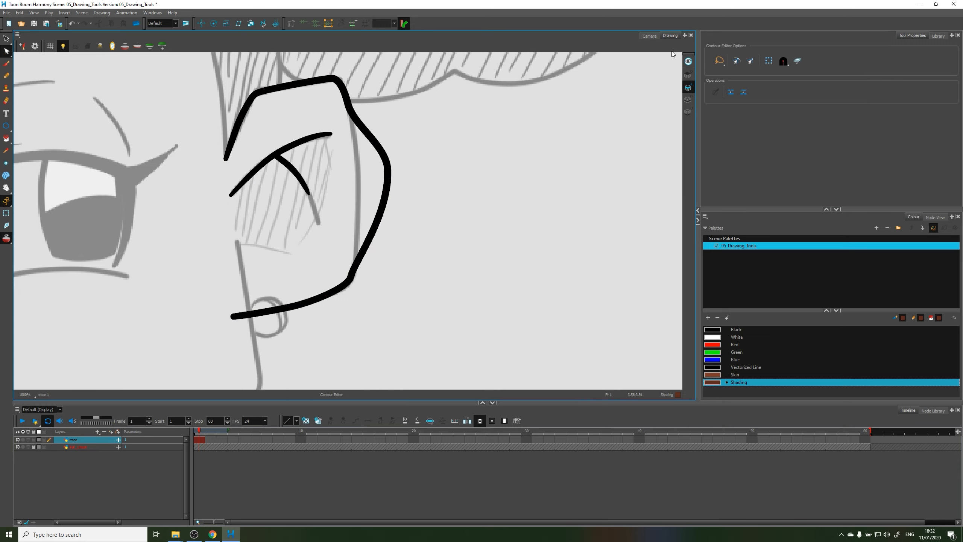
left_click(653, 34)
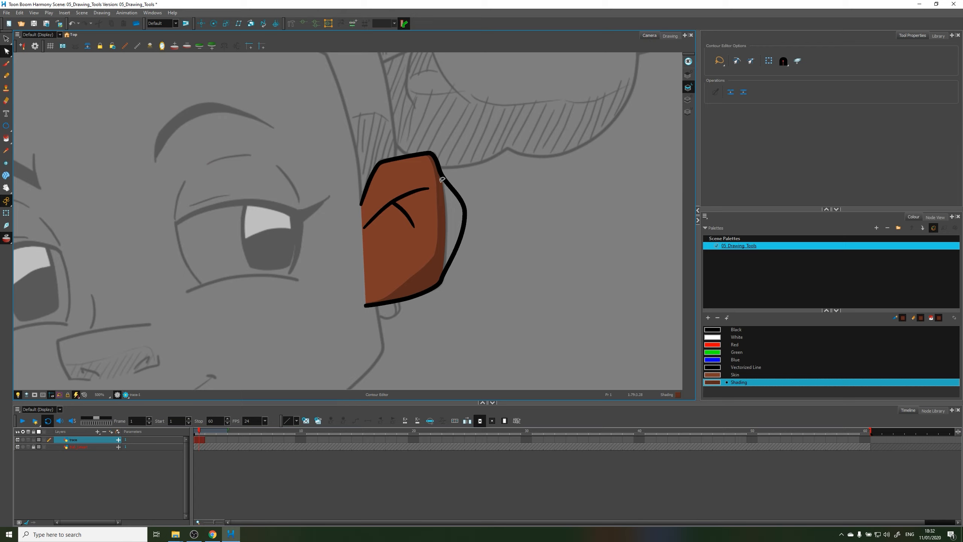
key("ctrl+z")
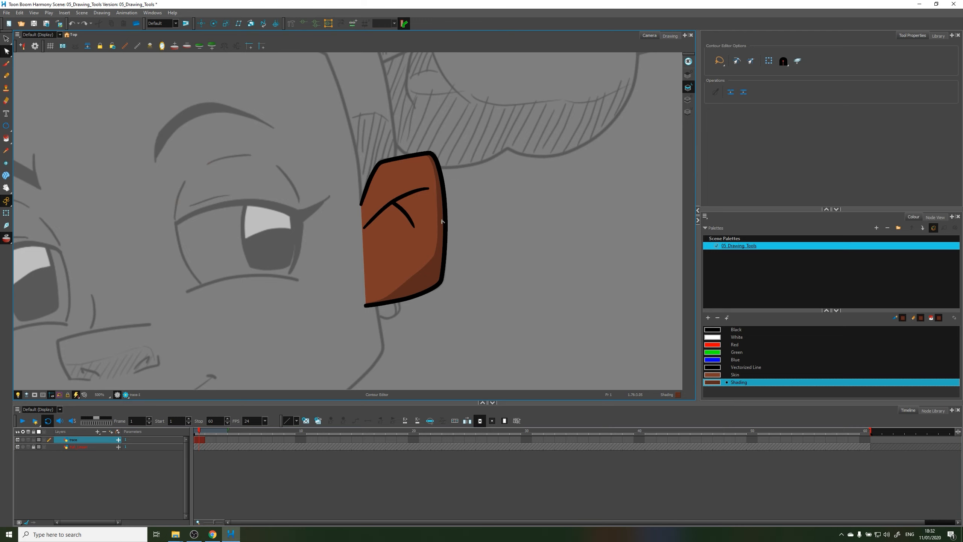
left_click(670, 37)
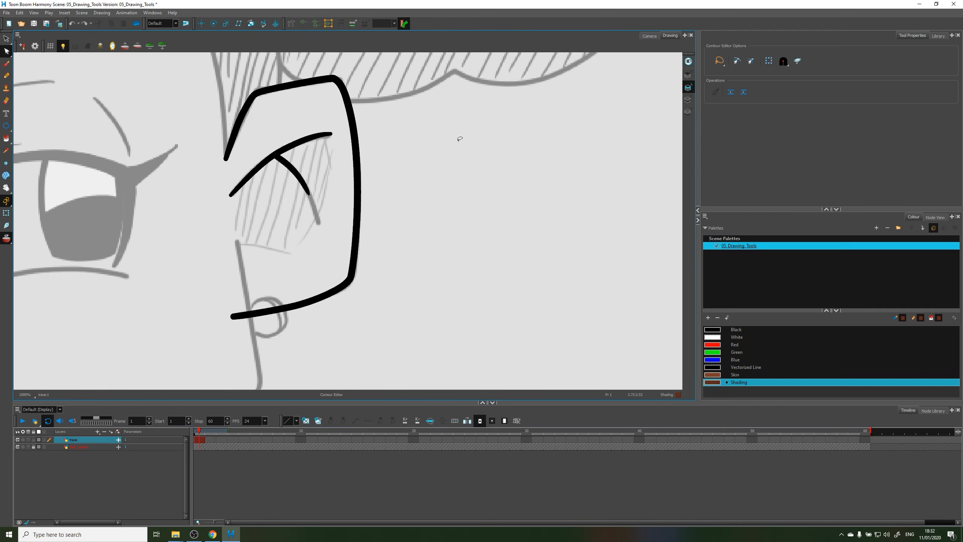
Examine the ear and the small earring sketch at its lower edge, up close and from farther away.
key("space")
left_click_drag(365, 156, 427, 180)
key("1")
key("1")
key("1")
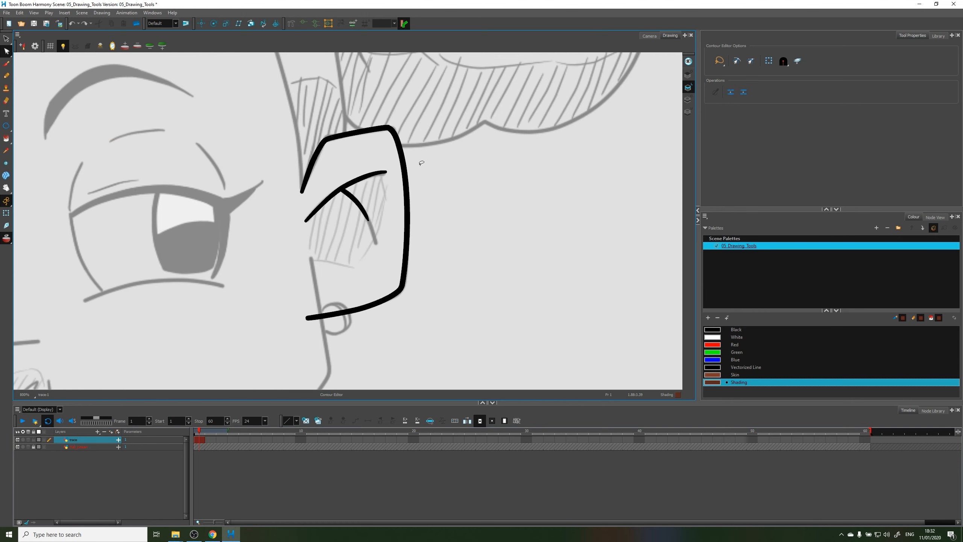
key("space")
left_click_drag(358, 256, 399, 179)
key("2")
key("2")
key("2")
key("2")
key("space")
left_click_drag(458, 168, 383, 238)
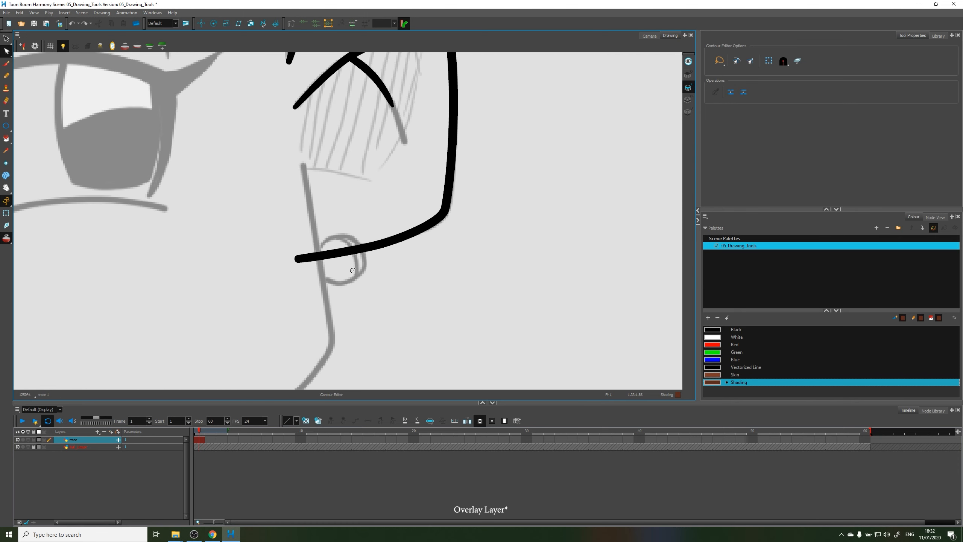
key("space")
left_click_drag(375, 202, 359, 279)
key("1")
key("space")
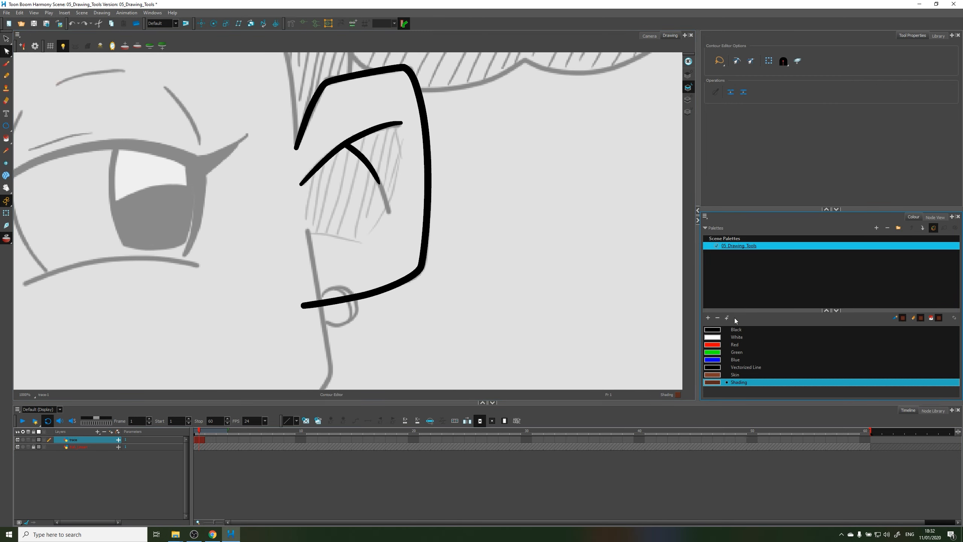
Make Black the active colour and check the Overlay layer before returning to Line Art with the ear and face in view.
left_click(719, 329)
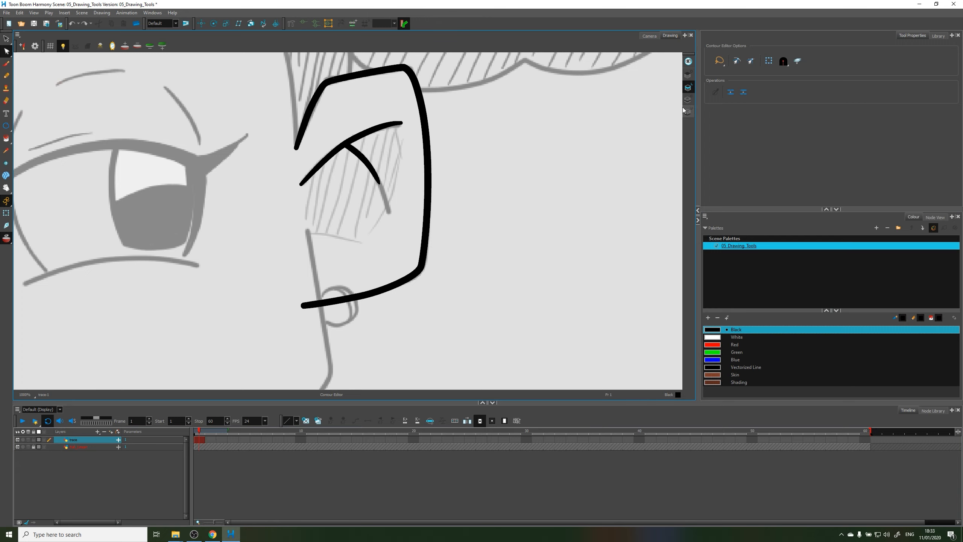
left_click(688, 75)
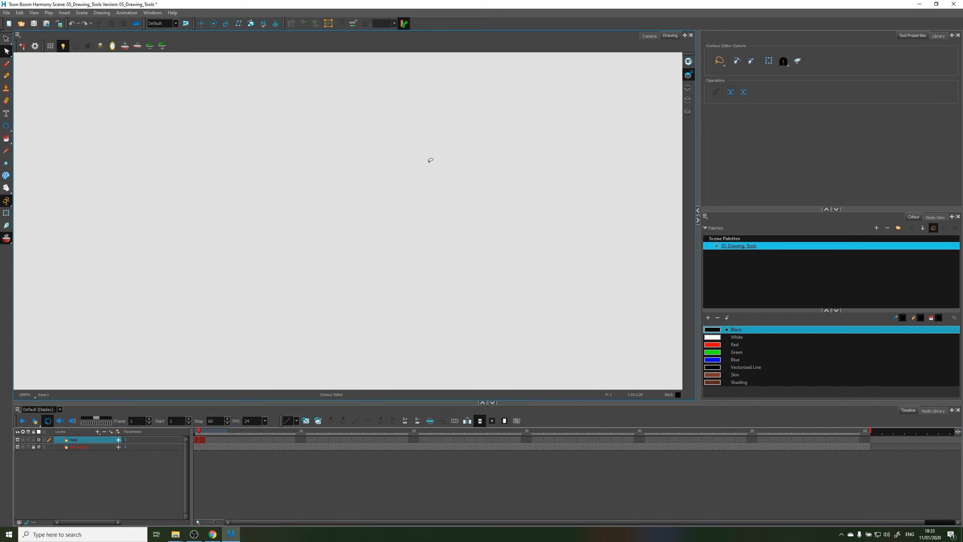
left_click(688, 88)
key("1")
key("1")
key("1")
left_click_drag(329, 113, 390, 215)
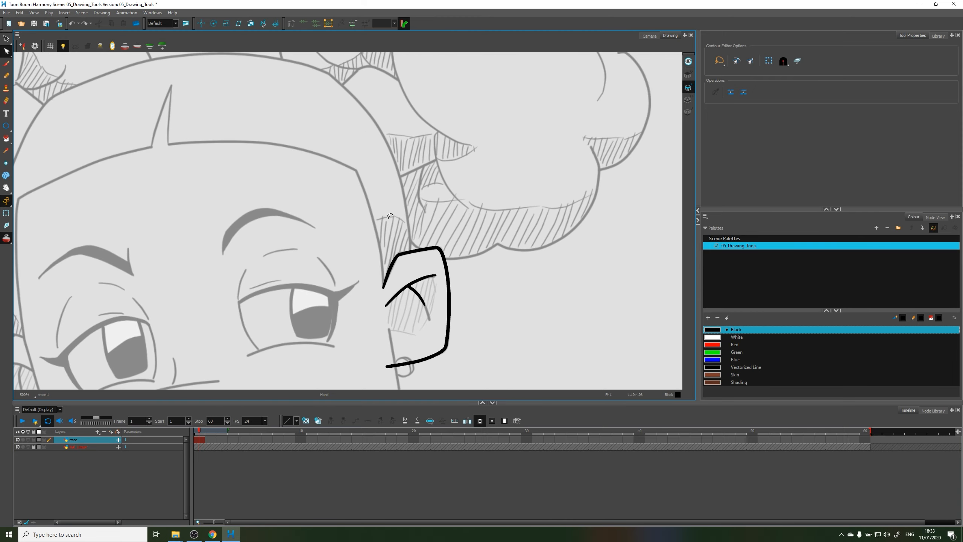
left_click_drag(402, 252, 293, 166)
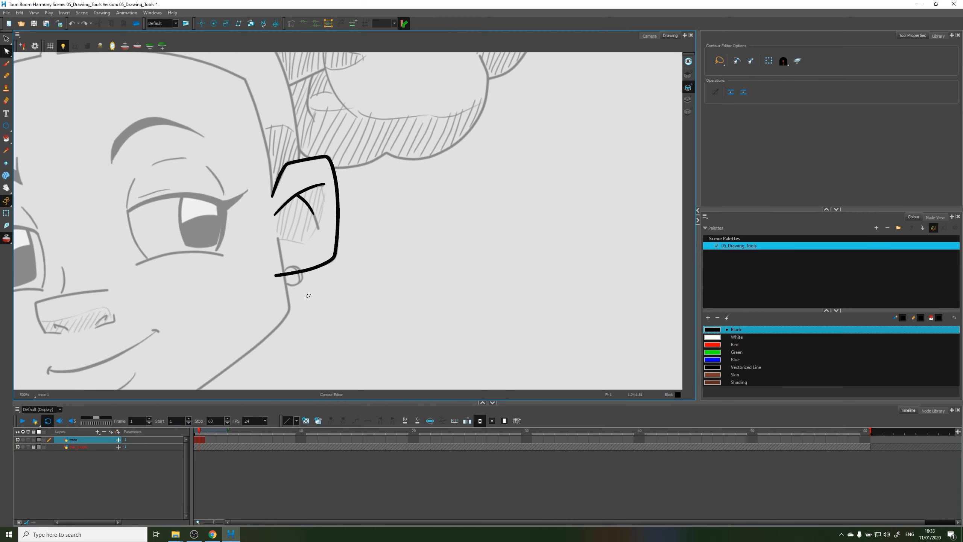
Unlock the Kali_Lineart layer and display its drawing by selecting its node in the Node View.
left_click(935, 217)
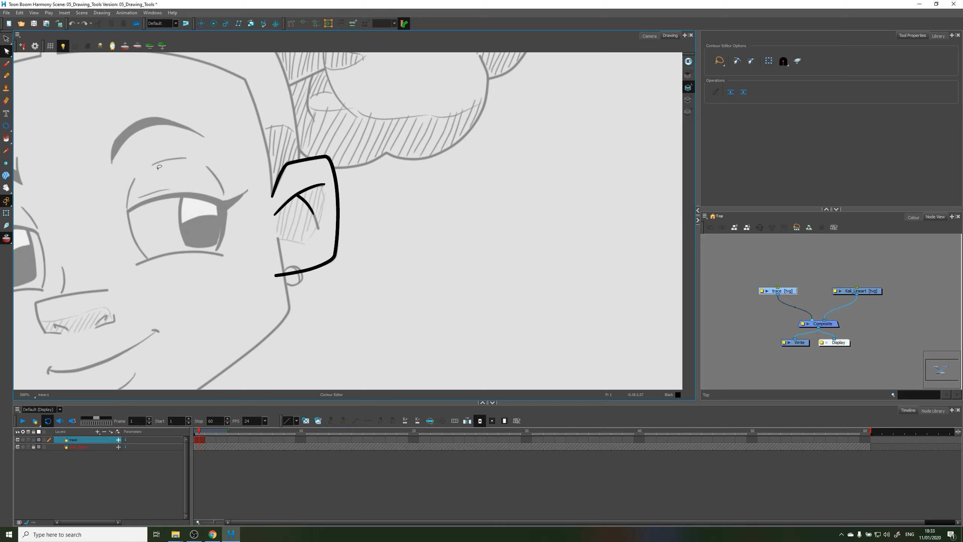
left_click(865, 291)
left_click(871, 290)
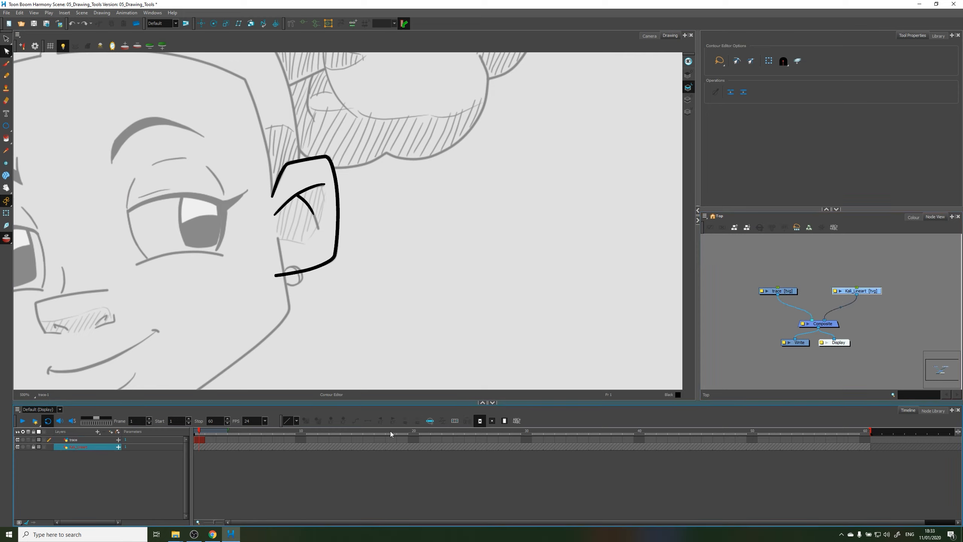
left_click(33, 447)
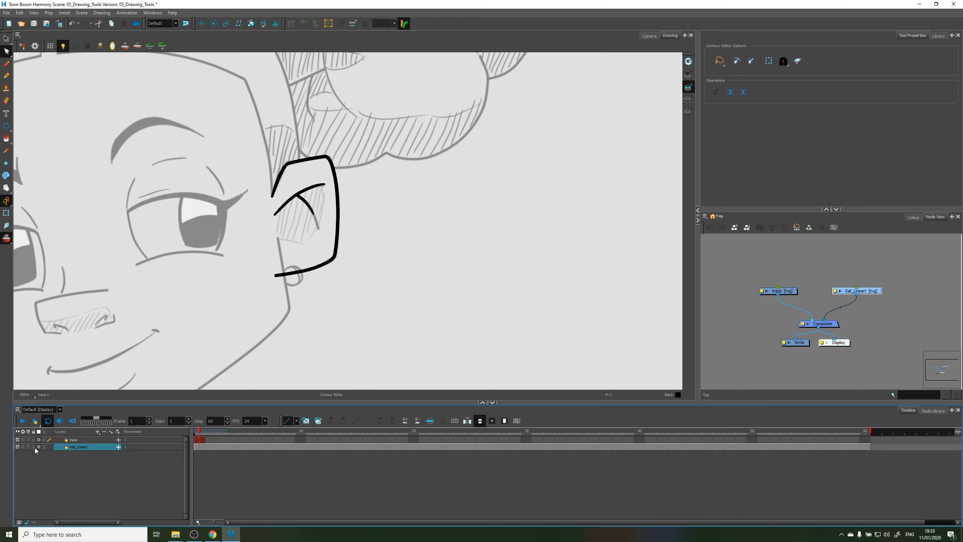
left_click(857, 252)
left_click(857, 290)
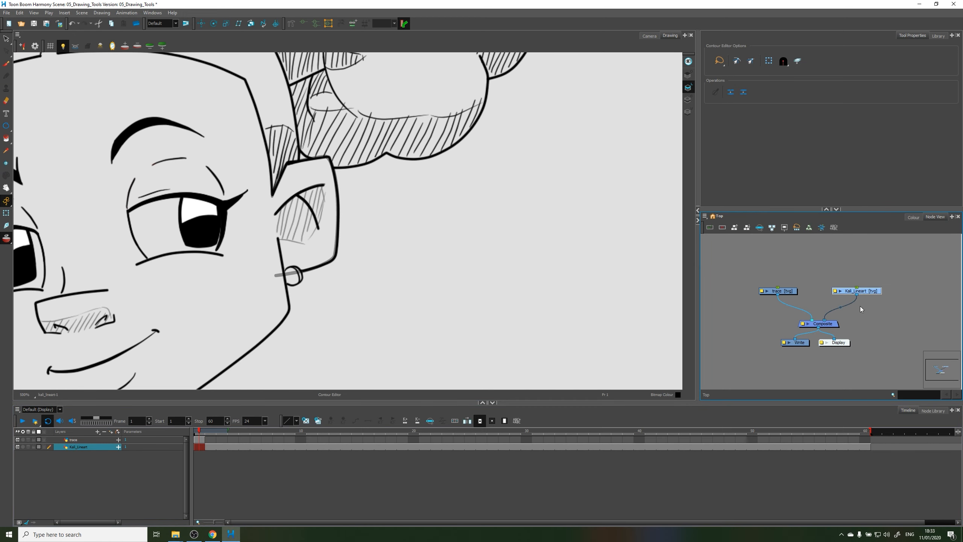
Look through the Overlay, Line Art, Colour Art and Underlay layers while the Kali_Lineart drawing is selected.
left_click(687, 75)
left_click(687, 99)
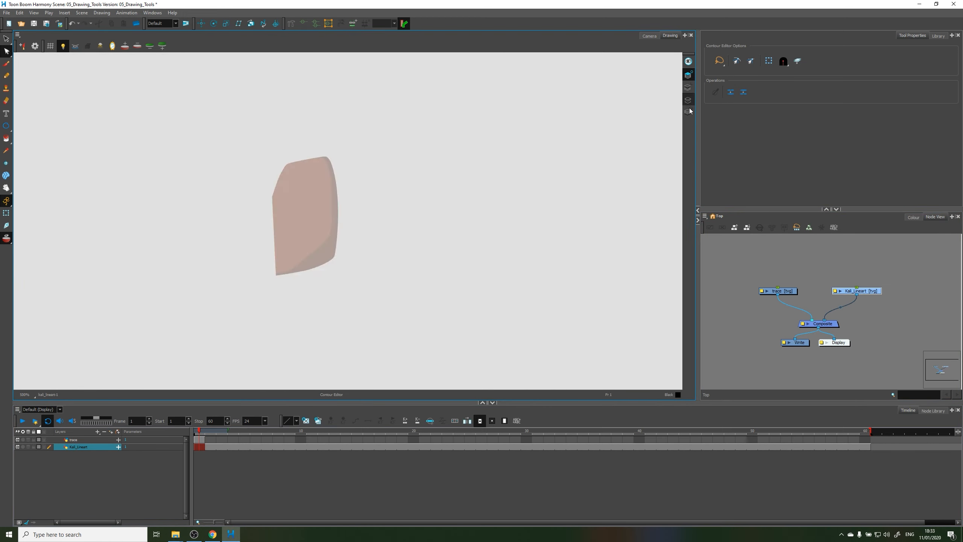
left_click(688, 112)
left_click(687, 87)
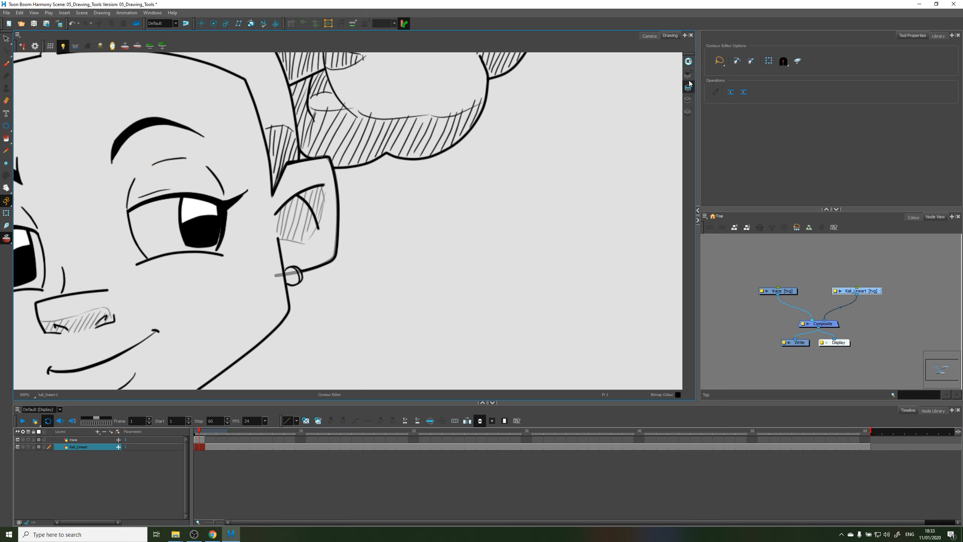
left_click(688, 75)
left_click(689, 89)
left_click(688, 89)
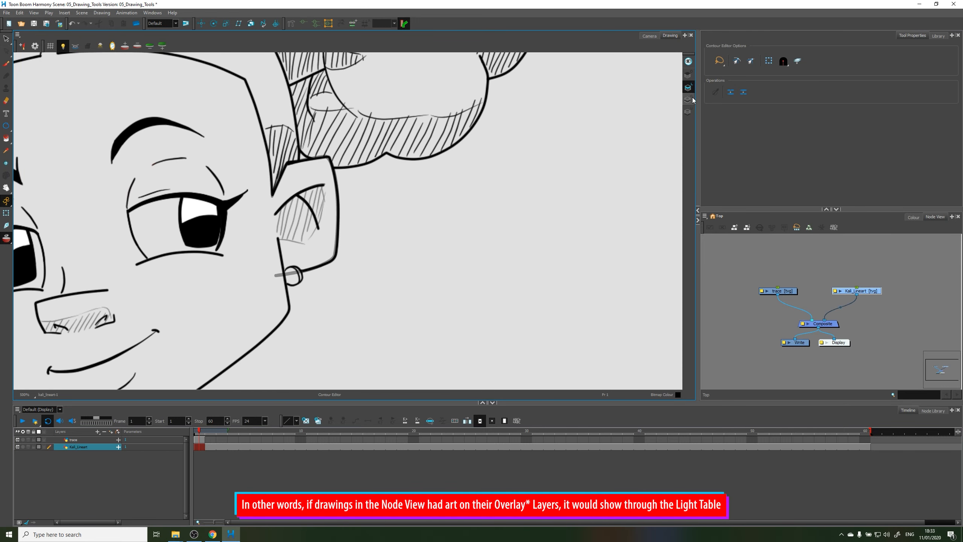
Return to the trace drawing's Overlay layer with all art layers displayed together, and activate the Pencil.
left_click(779, 291)
left_click(687, 75)
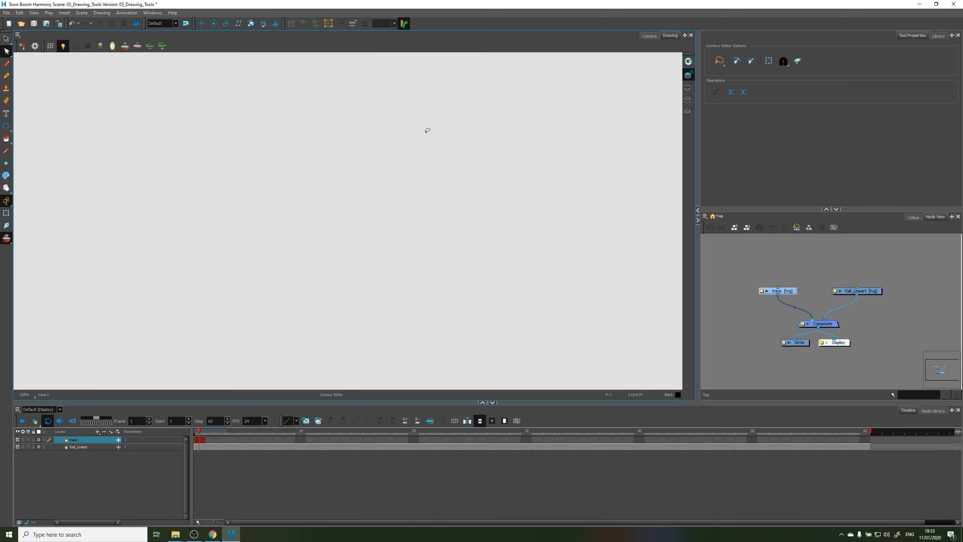
left_click(688, 87)
scroll(378, 204, "up", 5)
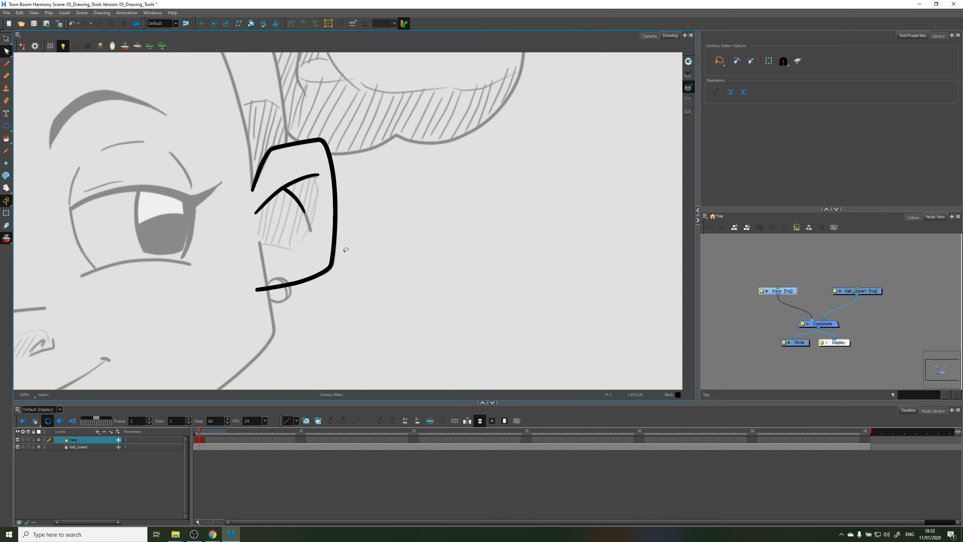
scroll(379, 204, "up", 1)
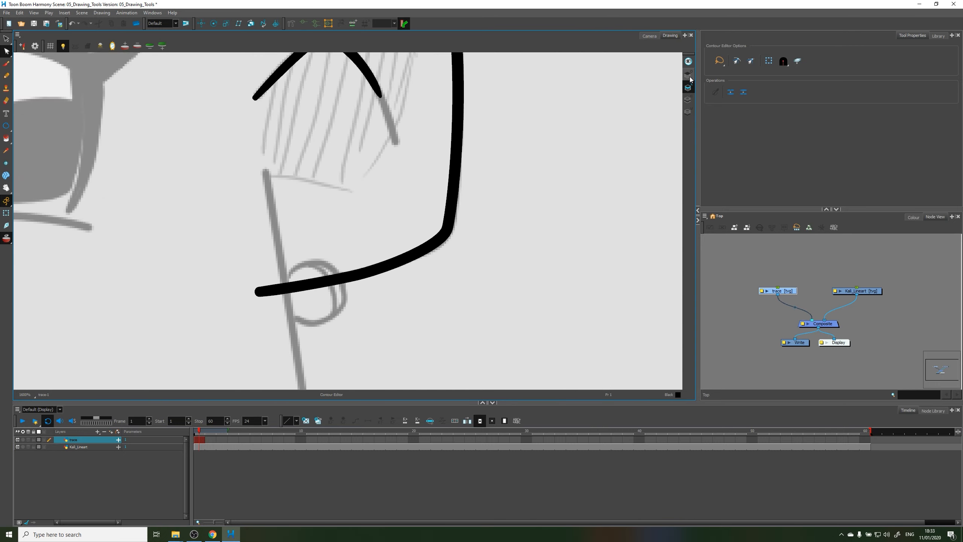
left_click(688, 76)
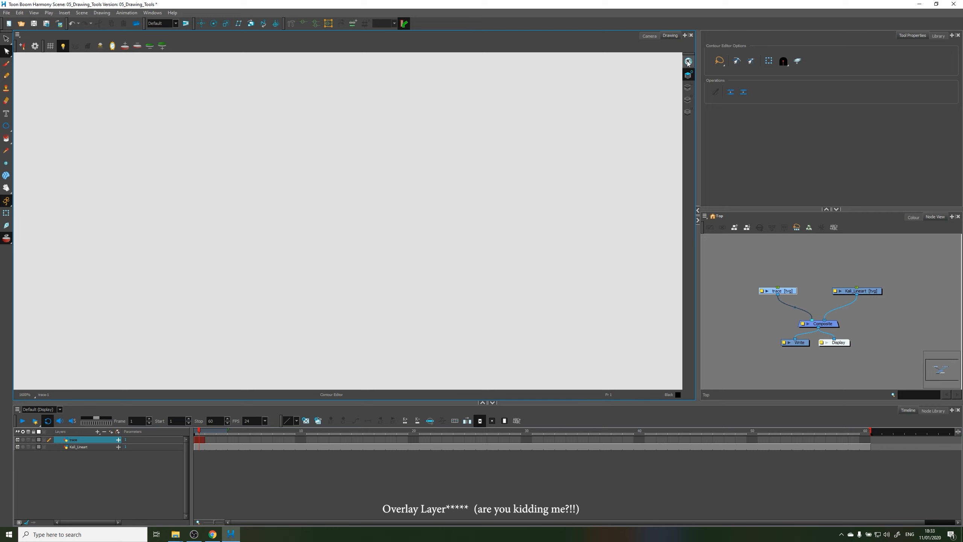
left_click(688, 62)
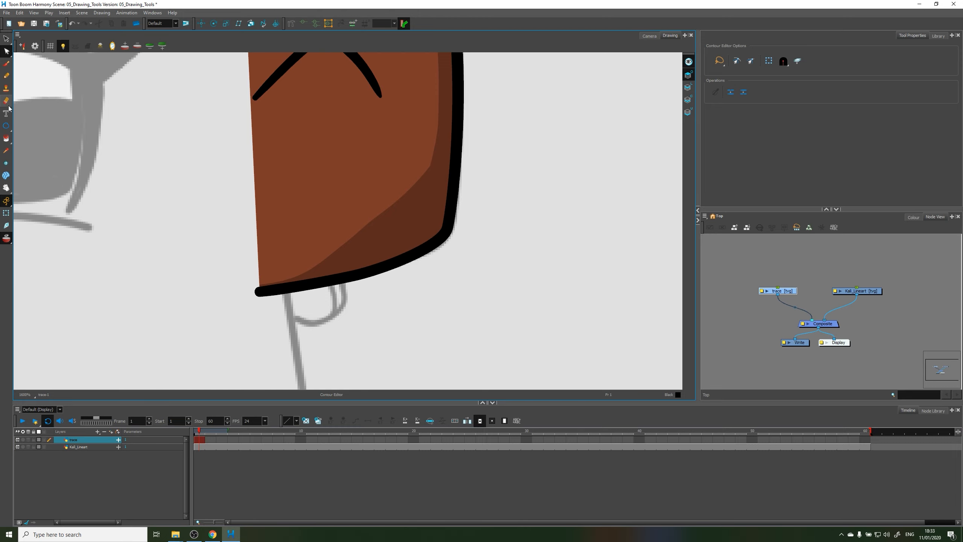
left_click(6, 76)
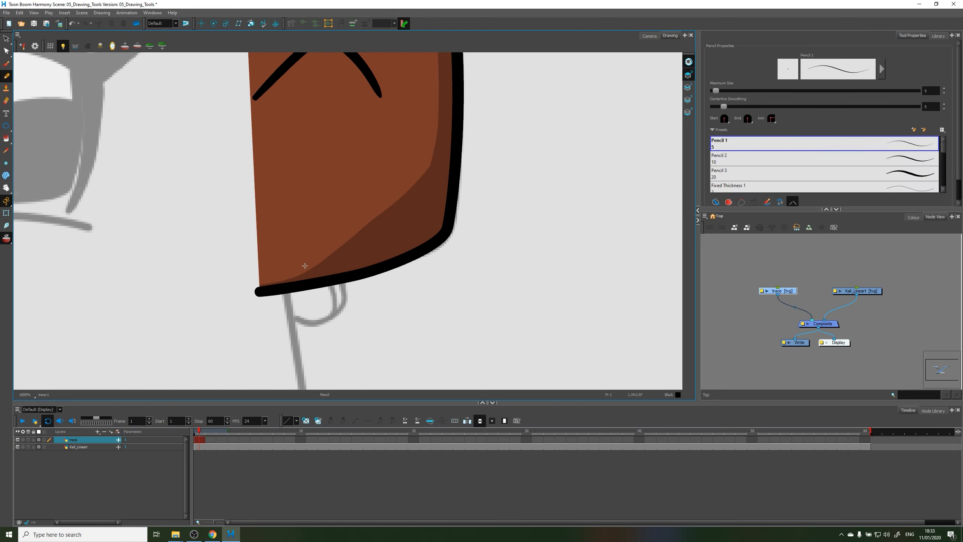
mouse_move(305, 265)
left_mouse_down()
mouse_move(284, 290)
mouse_move(296, 312)
mouse_move(318, 311)
mouse_move(333, 290)
mouse_move(325, 265)
mouse_move(308, 261)
mouse_move(287, 290)
mouse_move(304, 312)
mouse_move(327, 312)
mouse_move(342, 281)
left_mouse_up()
key("ctrl+z")
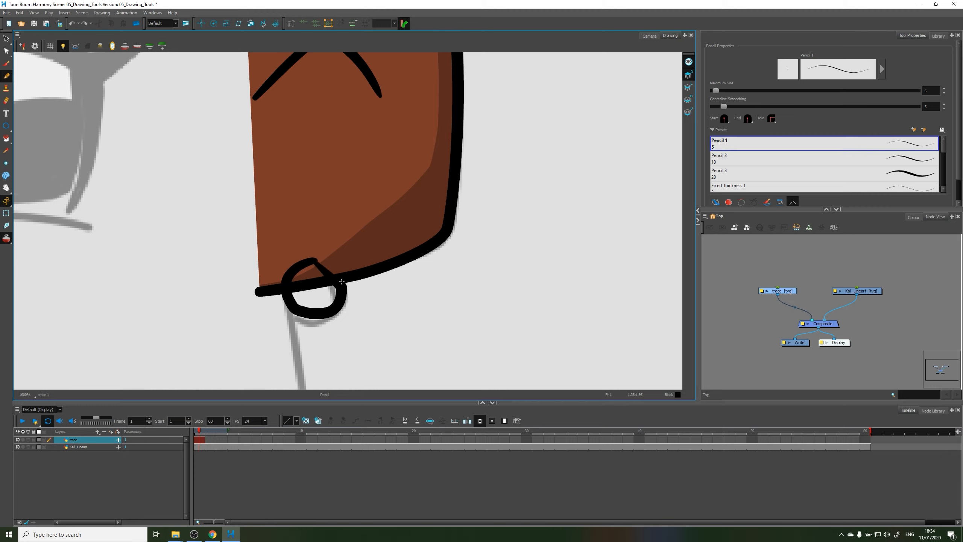
key("ctrl+z")
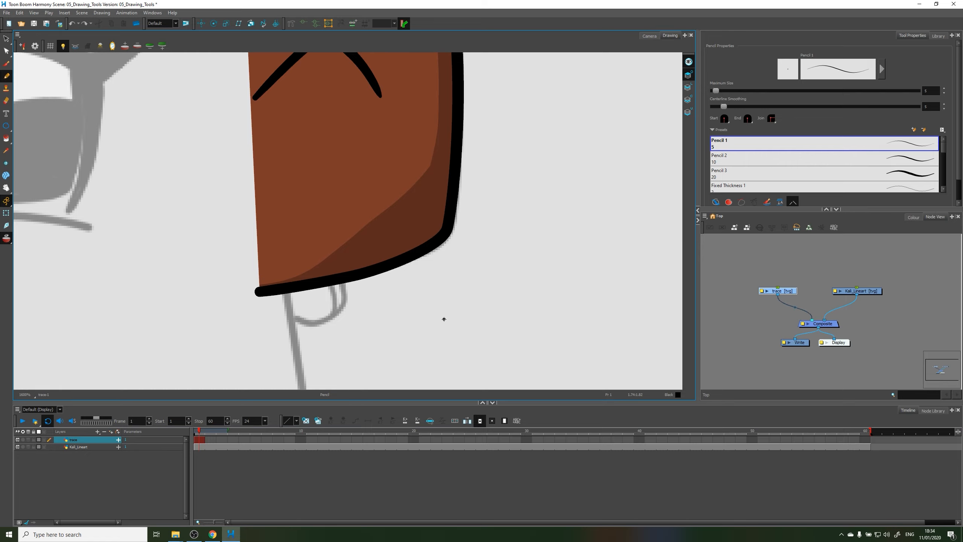
mouse_move(443, 319)
left_mouse_down()
mouse_move(418, 344)
mouse_move(334, 356)
mouse_move(281, 351)
mouse_move(261, 323)
mouse_move(241, 322)
left_mouse_up()
key("ctrl+z")
Draw the earring as a black circle across the ear's lower edge on the Overlay layer, following the sketch.
mouse_move(325, 260)
left_mouse_down()
mouse_move(288, 278)
mouse_move(290, 301)
mouse_move(309, 314)
mouse_move(336, 312)
mouse_move(349, 287)
mouse_move(325, 260)
left_mouse_up()
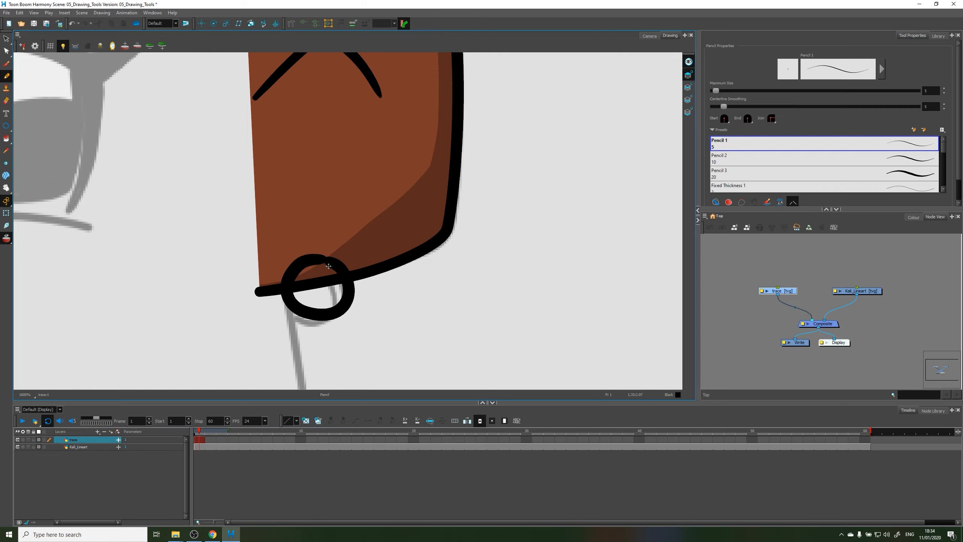
scroll(324, 254, "down", 3)
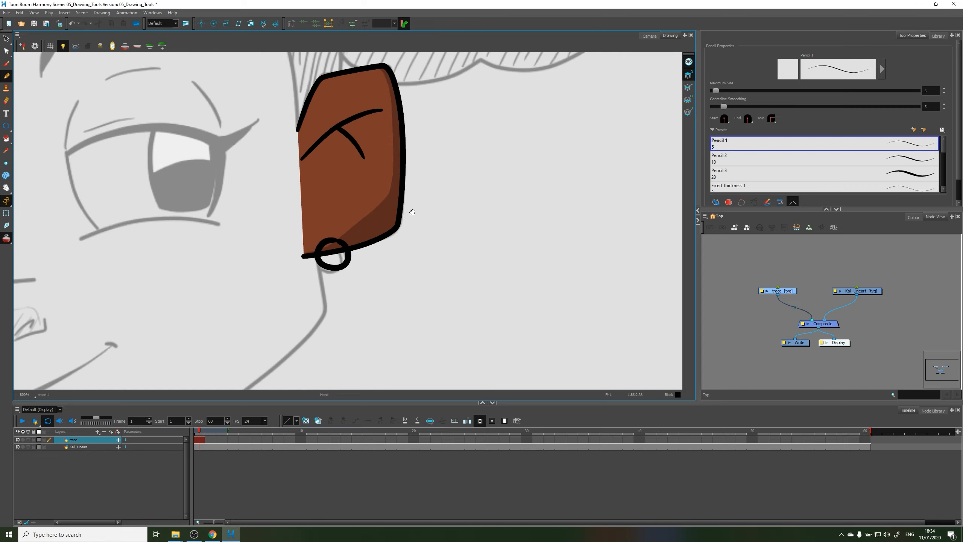
scroll(412, 213, "up", 1)
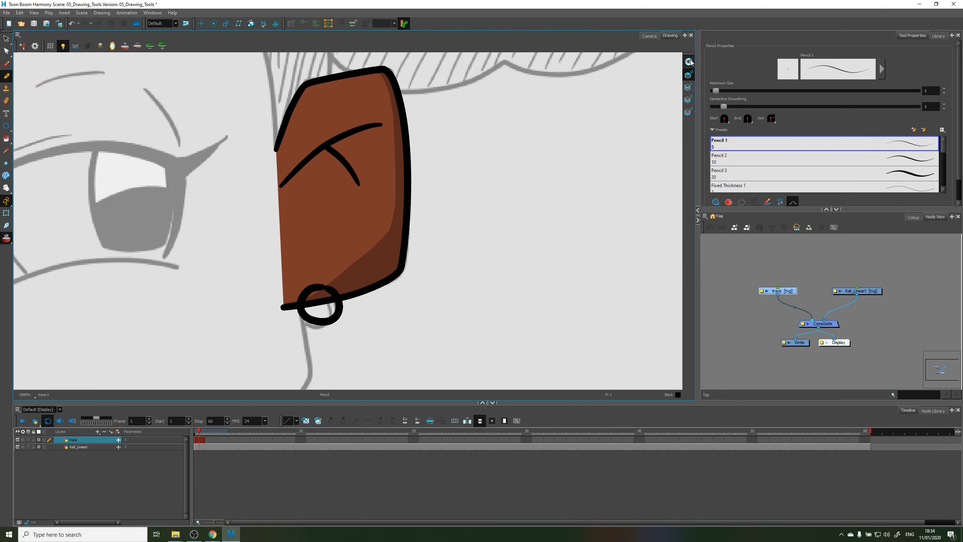
With only the Overlay layer displayed, colour the inside of the earring circle Red with the Pencil at size 4.7.
left_click(690, 61)
scroll(349, 259, "up", 3)
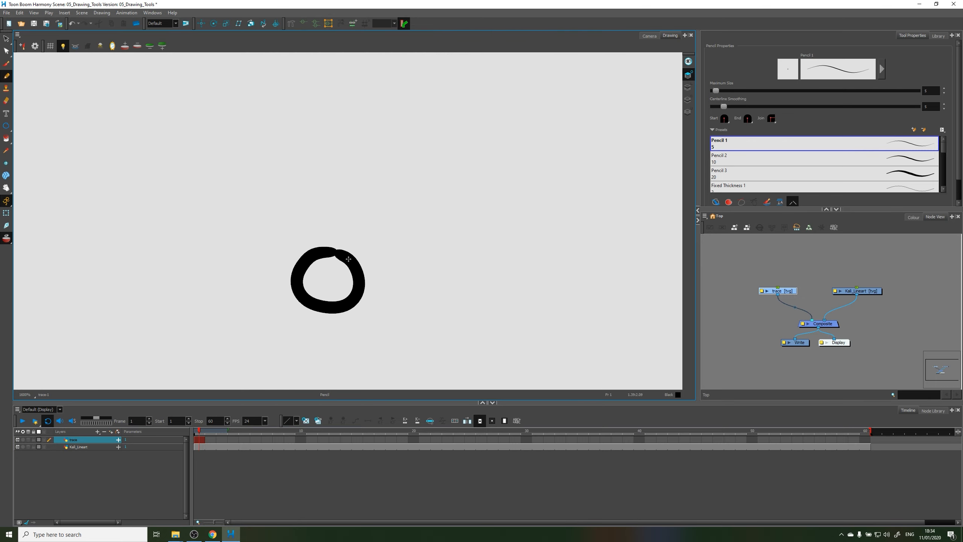
left_click(914, 217)
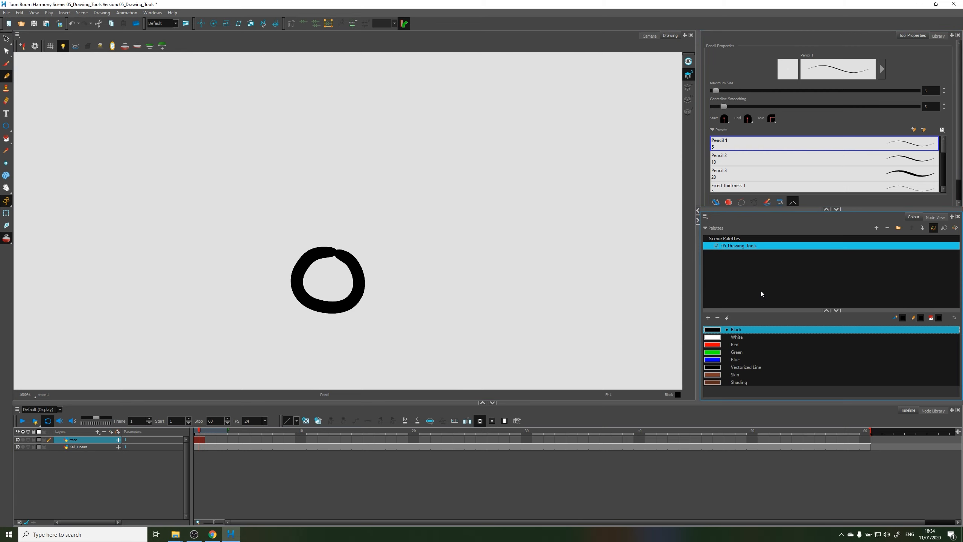
left_click(717, 345)
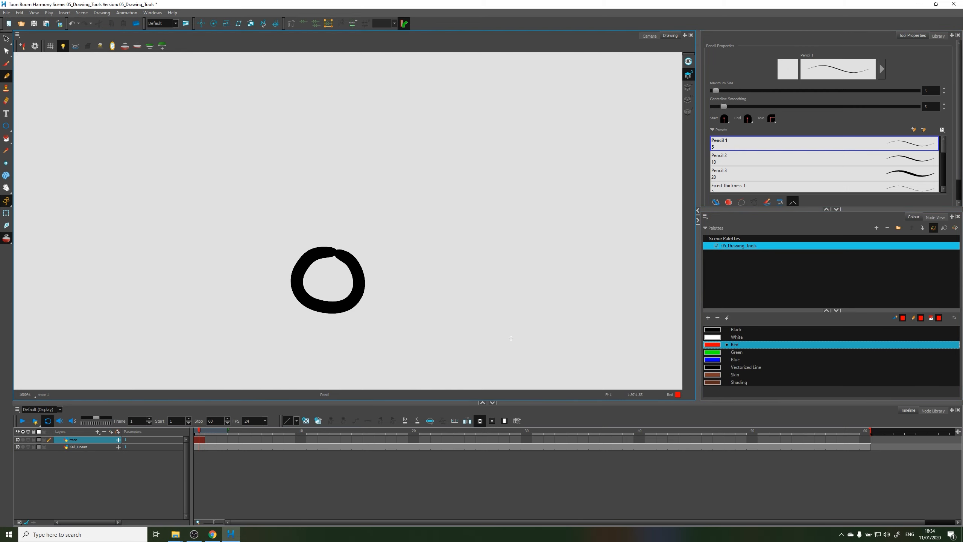
key("o")
left_click_drag(328, 277, 325, 289)
left_click(327, 280)
scroll(505, 146, "down", 5)
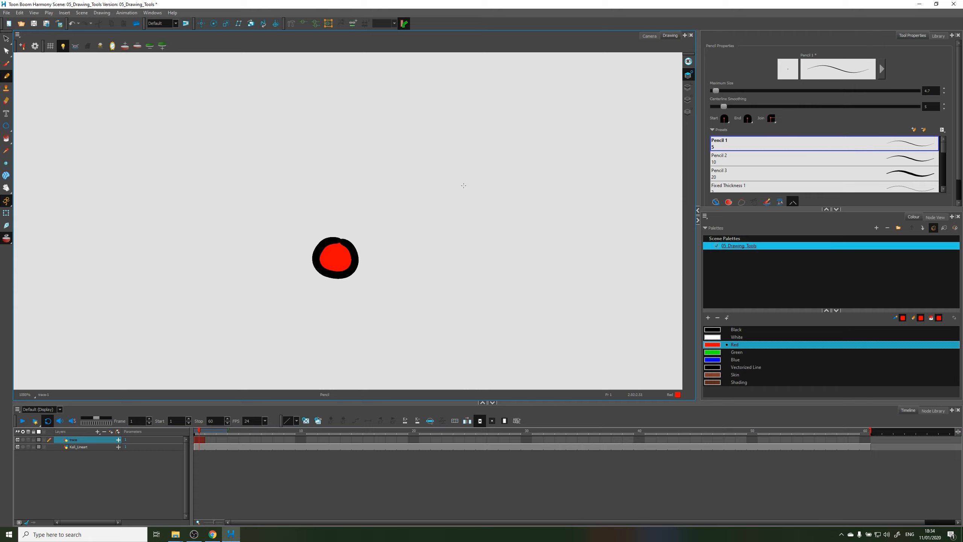
Check the trace drawing's Line Art, Colour Art and Underlay layers one by one, ending on Line Art.
left_click(688, 88)
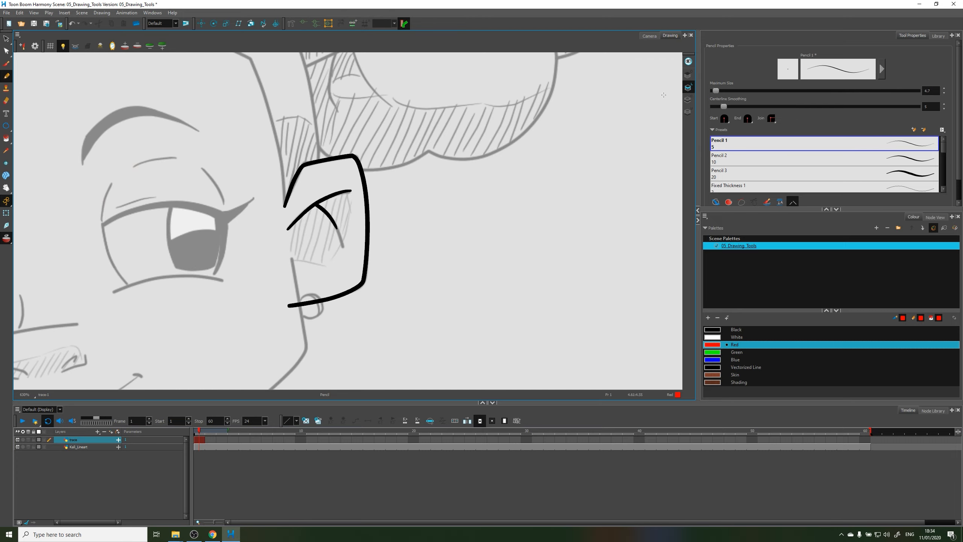
left_click(688, 99)
left_click(688, 112)
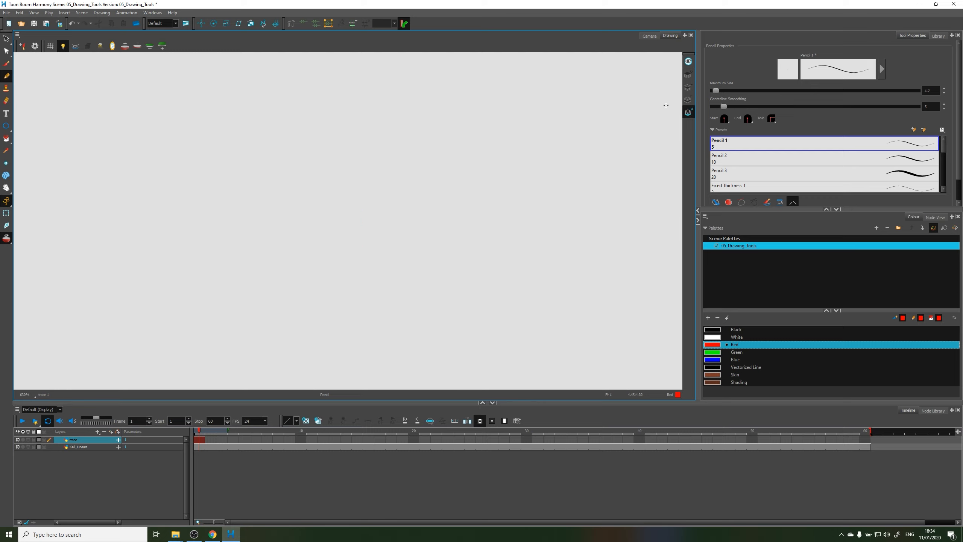
left_click(688, 88)
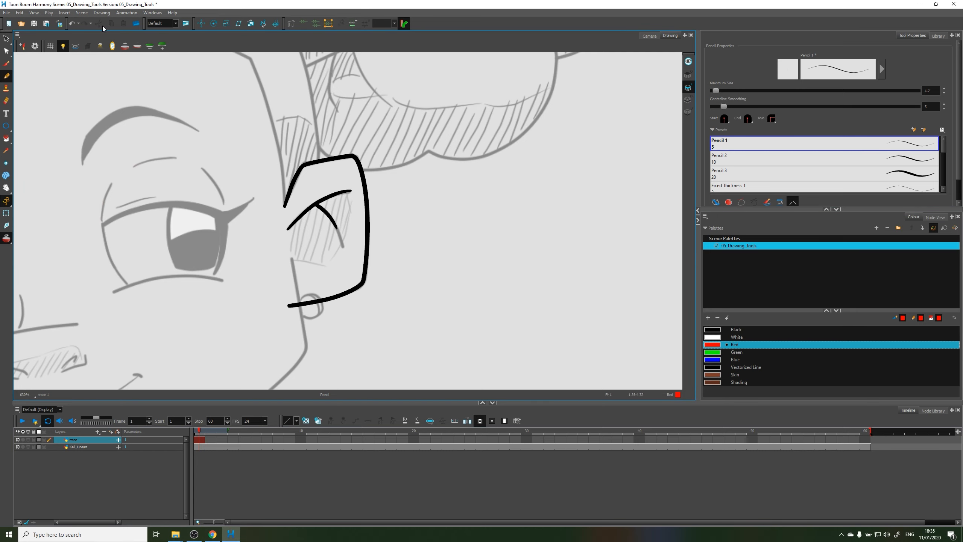
Draw a black rectangle over the sketched nose with the Rectangle tool, using the Pencil 1 preset at size 4.7.
scroll(395, 185, "down", 4)
scroll(466, 167, "up", 2)
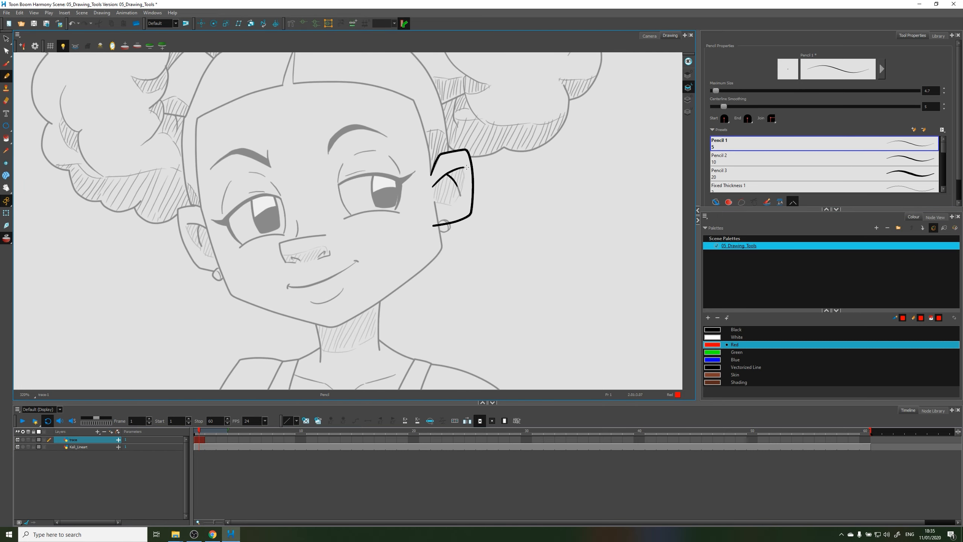
scroll(411, 227, "up", 2)
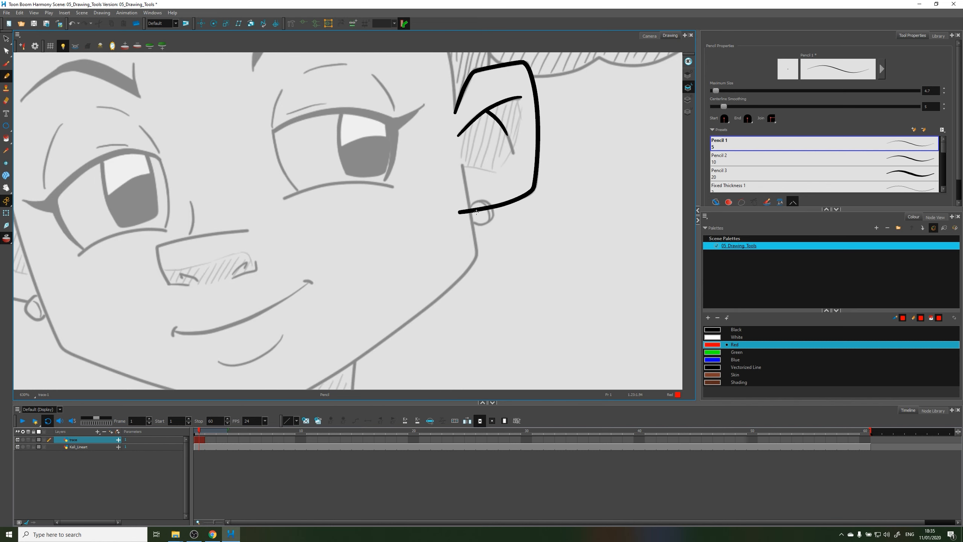
scroll(477, 212, "down", 2)
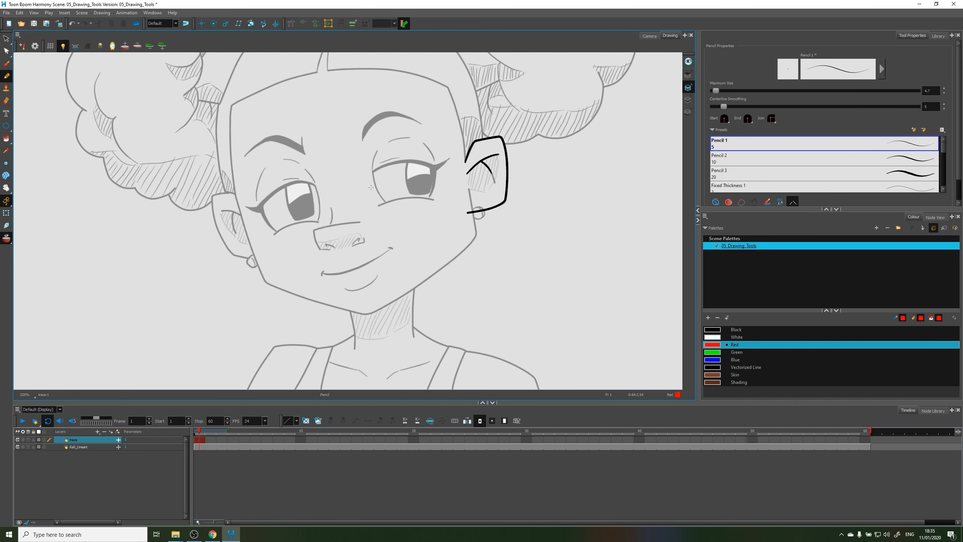
scroll(364, 205, "up", 5)
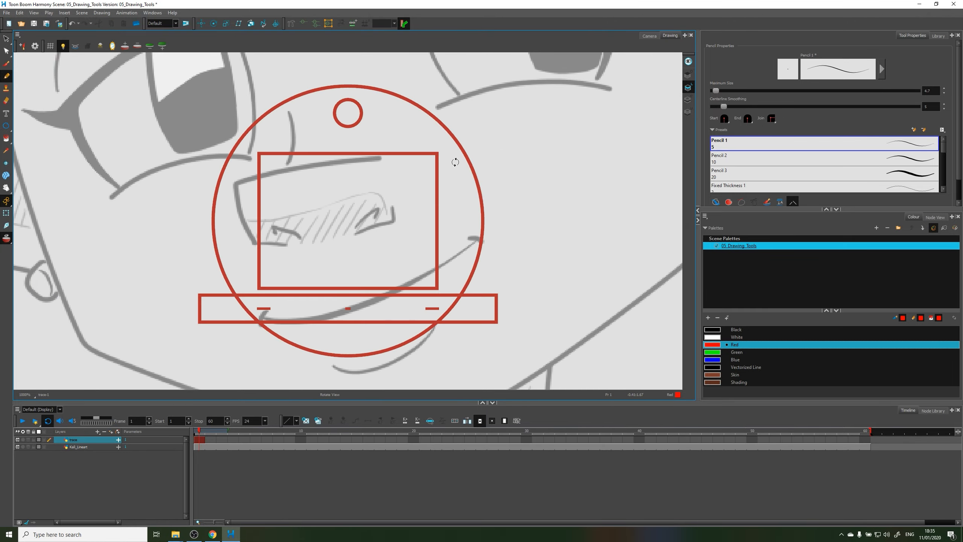
mouse_move(456, 157)
left_mouse_down()
mouse_move(477, 183)
mouse_move(475, 227)
mouse_move(470, 154)
mouse_move(479, 175)
left_mouse_up()
mouse_move(354, 185)
left_mouse_down()
mouse_move(359, 258)
mouse_move(370, 243)
left_mouse_up()
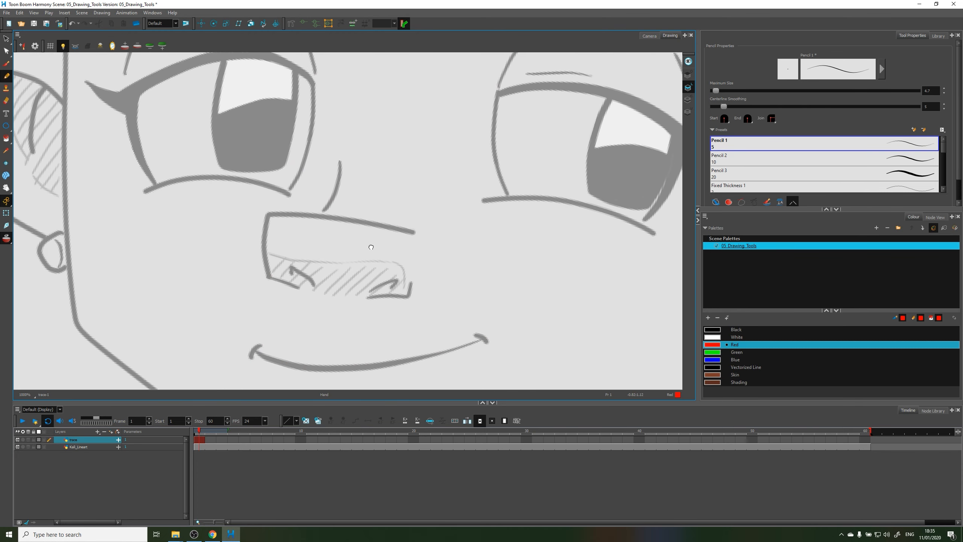
left_click(7, 129)
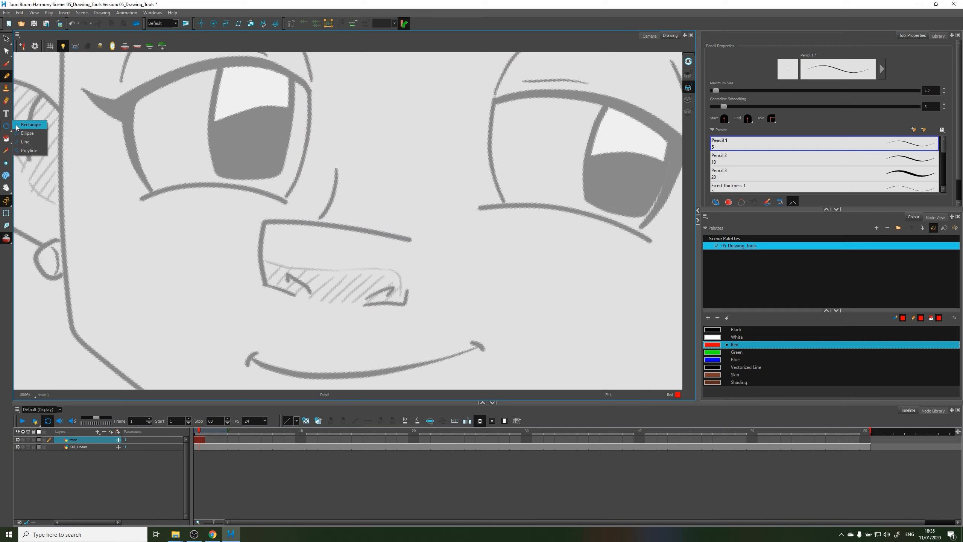
left_click(26, 126)
left_click(7, 132)
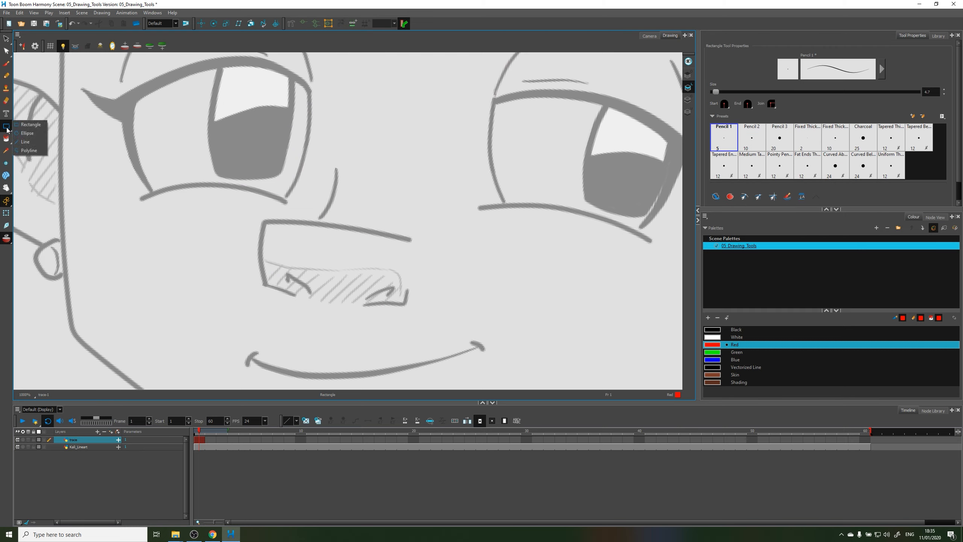
left_click(28, 125)
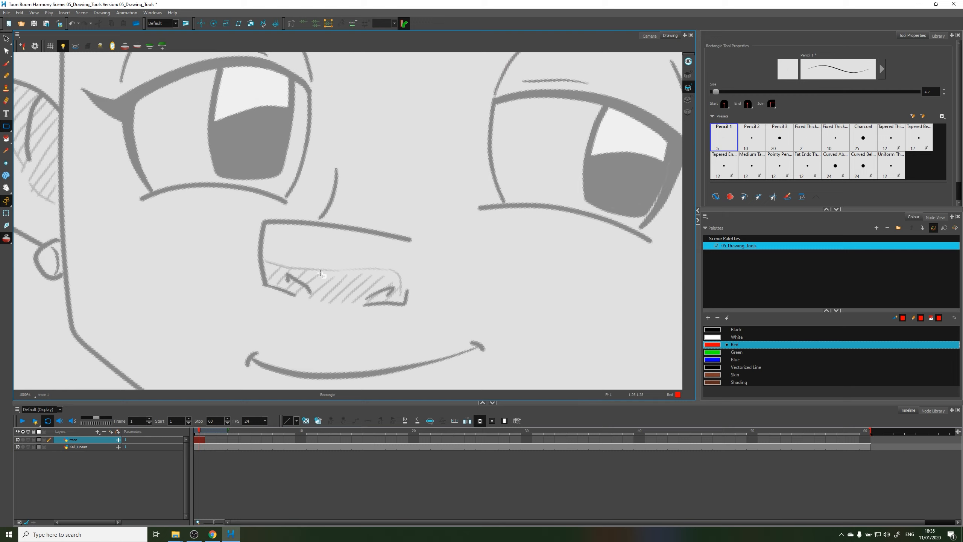
left_click_drag(266, 223, 316, 264)
key("ctrl+z")
left_click(740, 329)
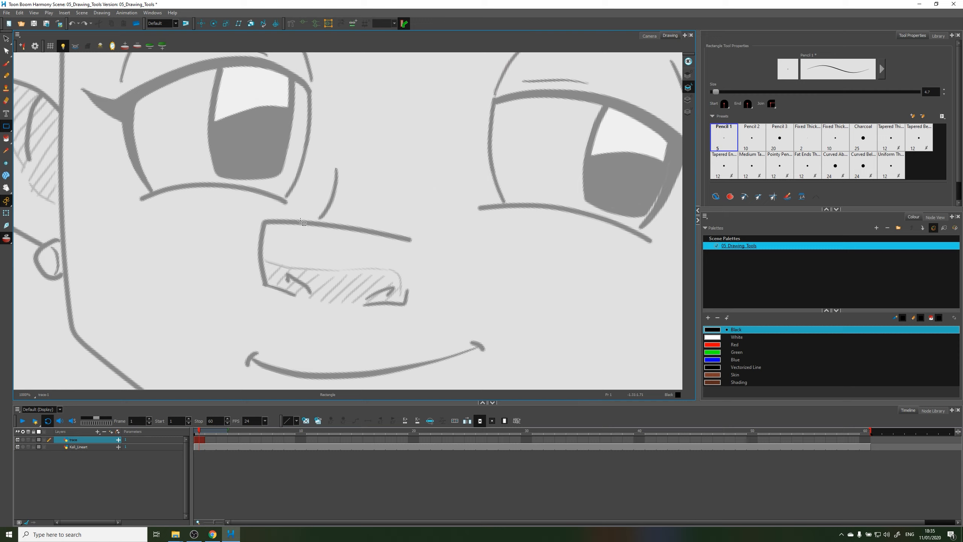
left_click_drag(262, 224, 411, 302)
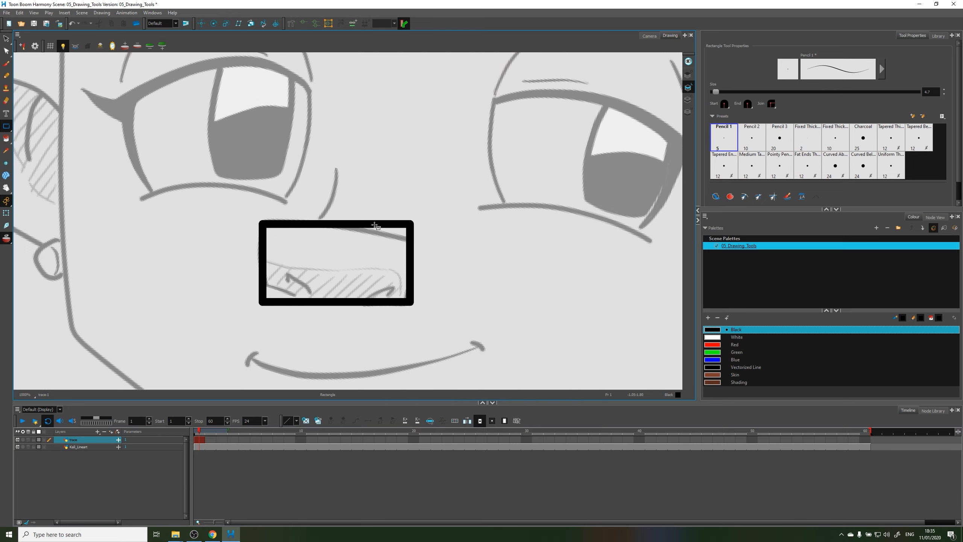
With the Contour Editor, lower the nose rectangle's upper-right corner and raise its lower-left corner to match the sketch.
key("alt+q")
key("2")
key("2")
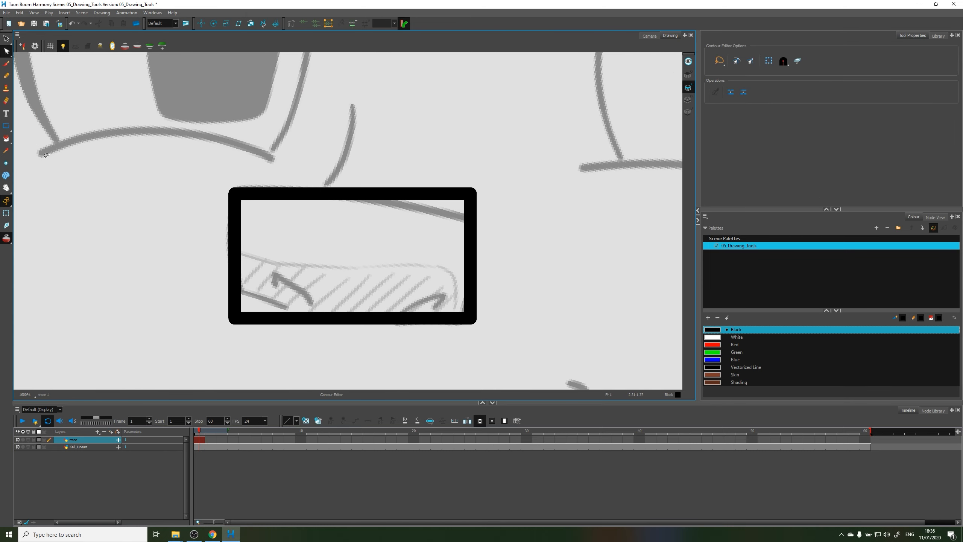
left_click(6, 125)
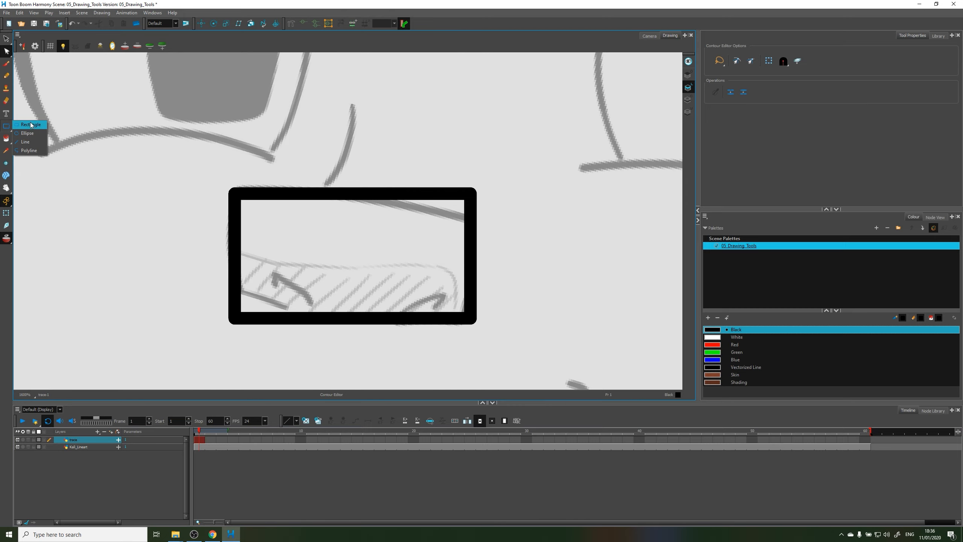
mouse_move(441, 155)
left_mouse_down()
mouse_move(417, 223)
mouse_move(417, 178)
left_mouse_up()
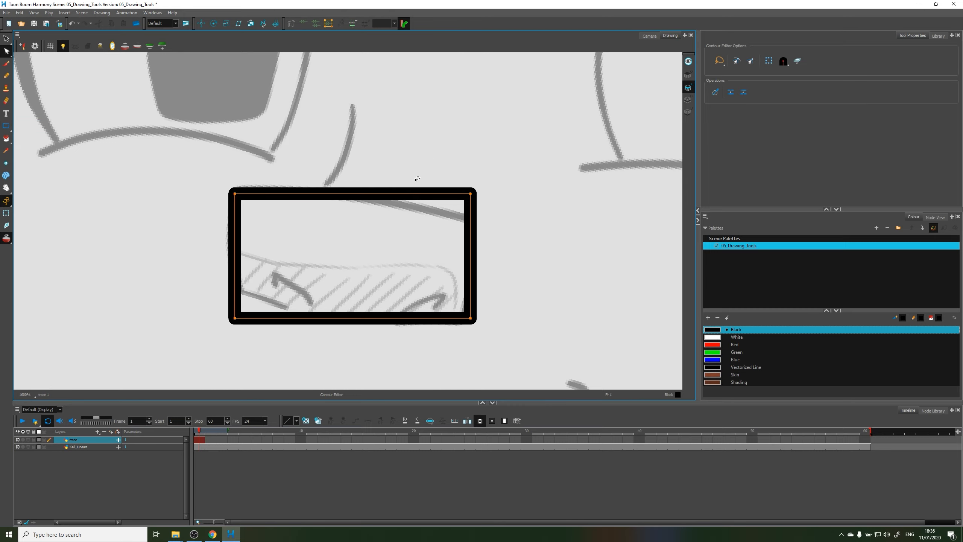
left_click_drag(471, 194, 472, 219)
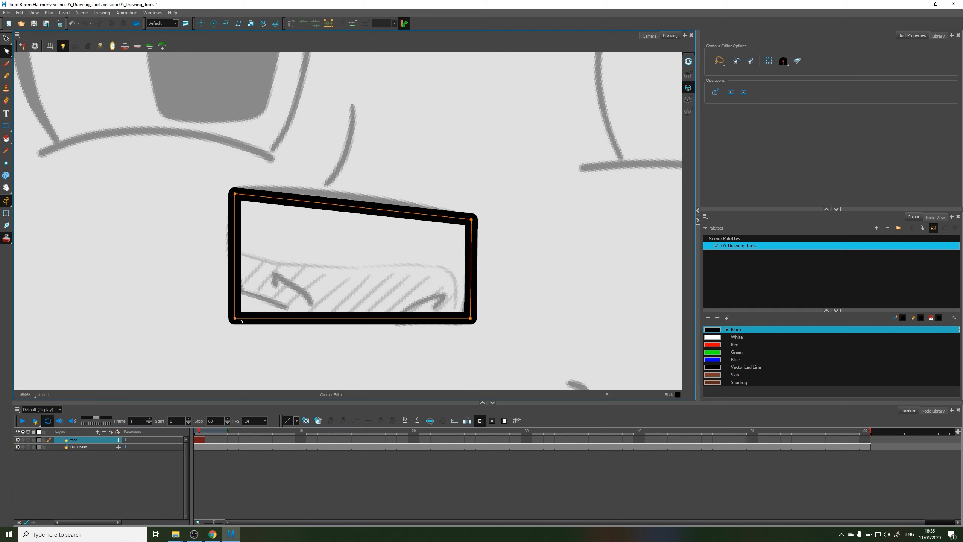
left_click_drag(241, 321, 238, 290)
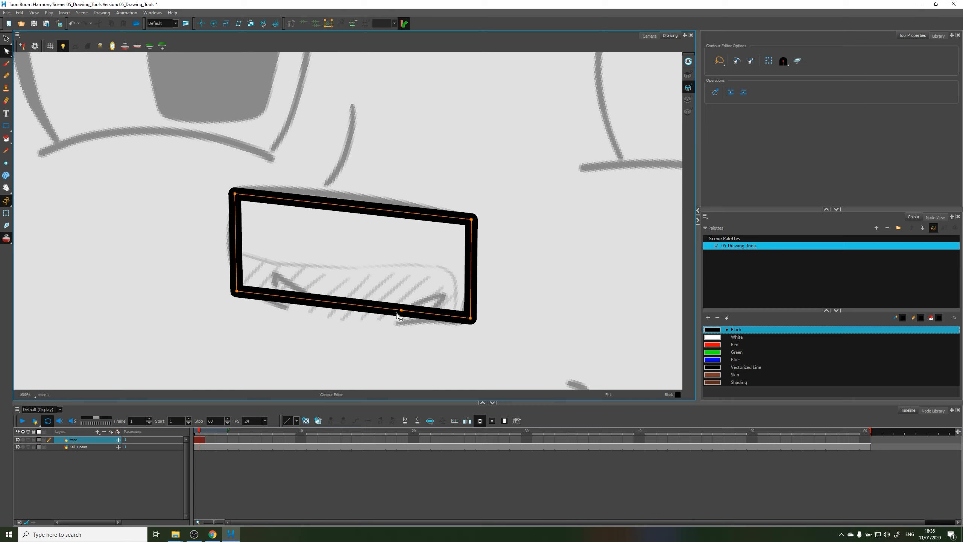
Add two points on the nose outline's lower edge, pull them down onto the sketch, and delete the segment between them.
left_click(401, 310, "ctrl")
left_click(291, 297, "ctrl")
mouse_move(291, 297)
left_mouse_down()
mouse_move(290, 316)
mouse_move(286, 307)
left_mouse_up()
left_click_drag(401, 310, 397, 324)
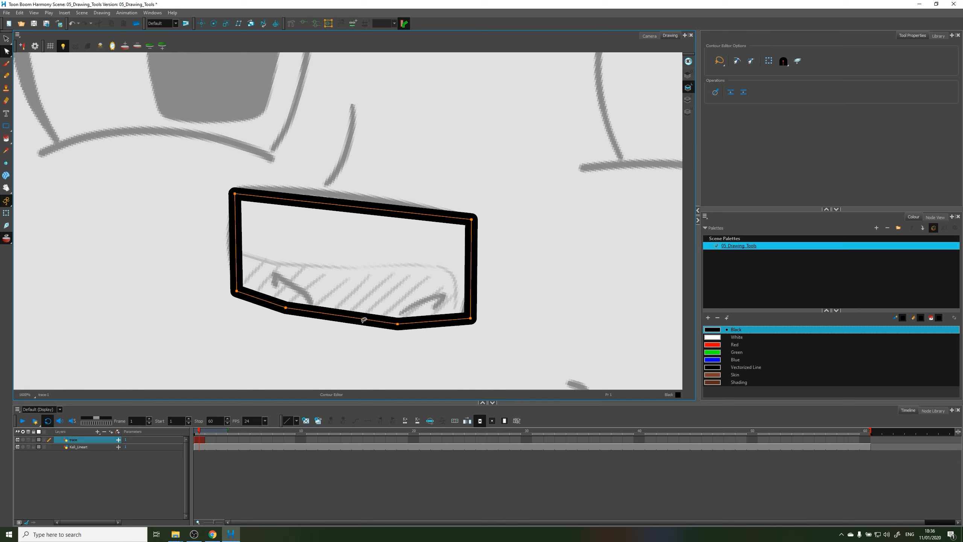
left_click(340, 318)
key("Delete")
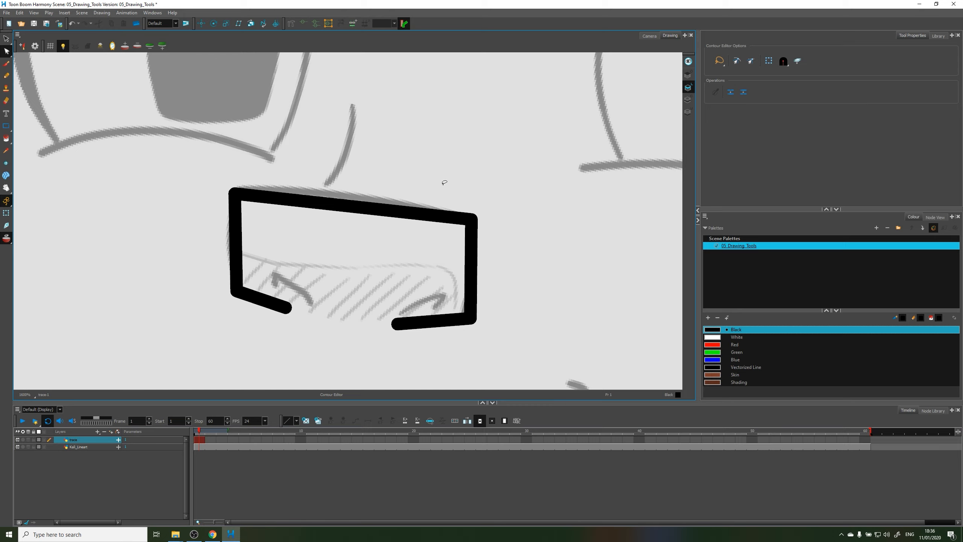
Try deleting the nose outline's right edge with the Flat tip style, and return the Contour Editor to the Round tip style.
left_click(784, 63)
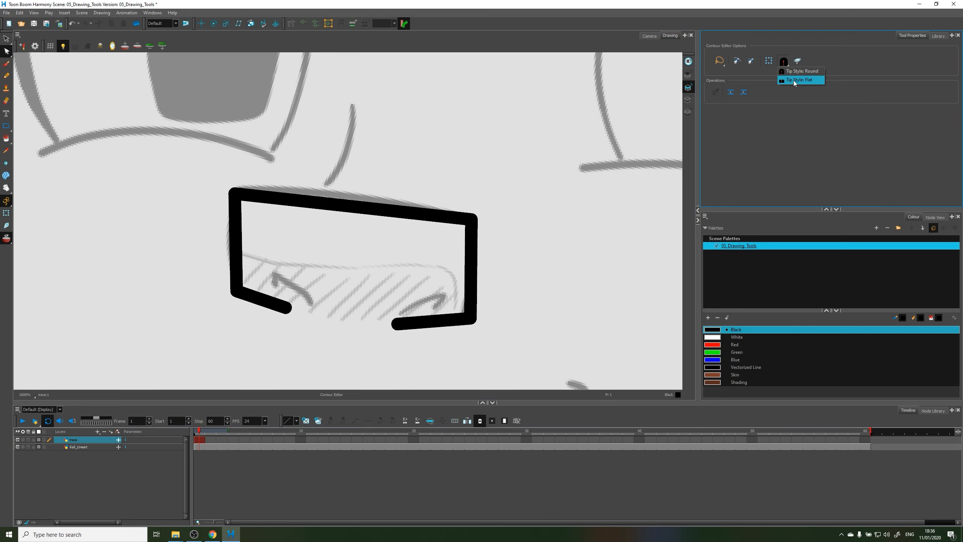
left_click(473, 269)
key("Delete")
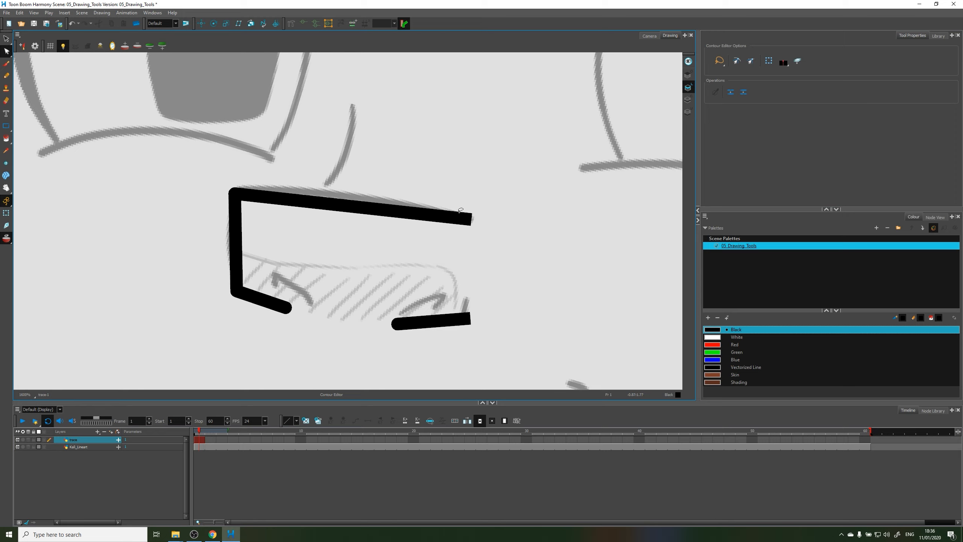
key("ctrl+z")
left_click(784, 61)
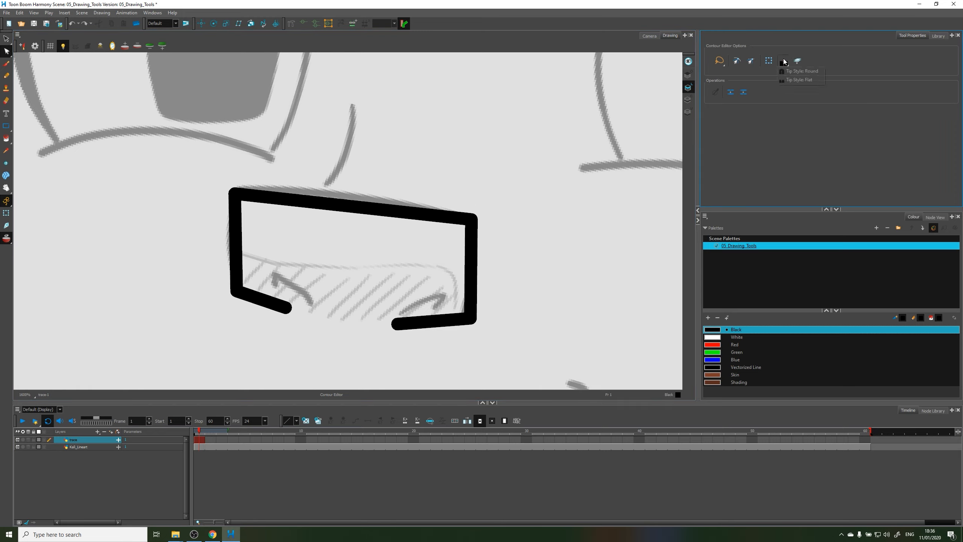
left_click(792, 72)
Bend the nose outline's upper edge upward and its left edge outward to follow the sketched curves.
left_click(347, 208)
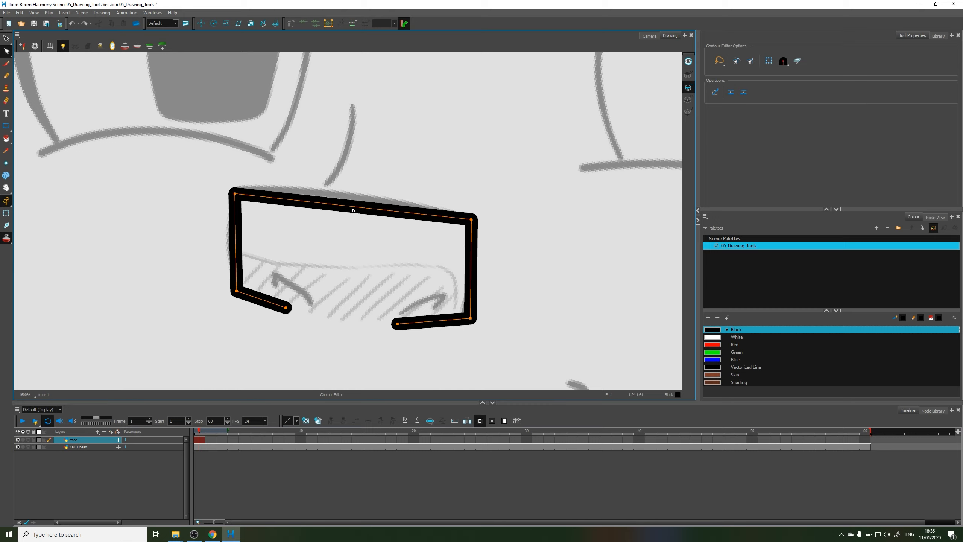
left_click_drag(352, 210, 348, 191)
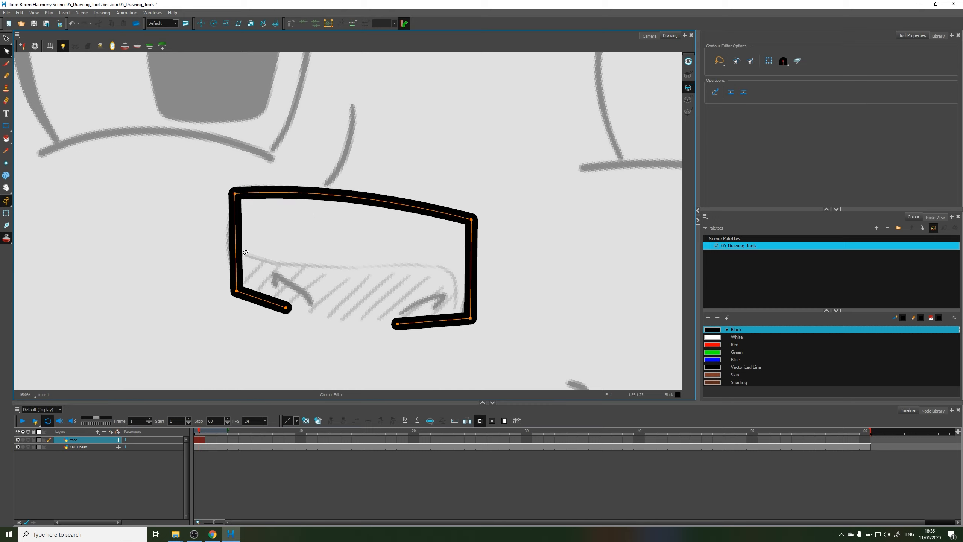
left_click_drag(246, 252, 229, 252)
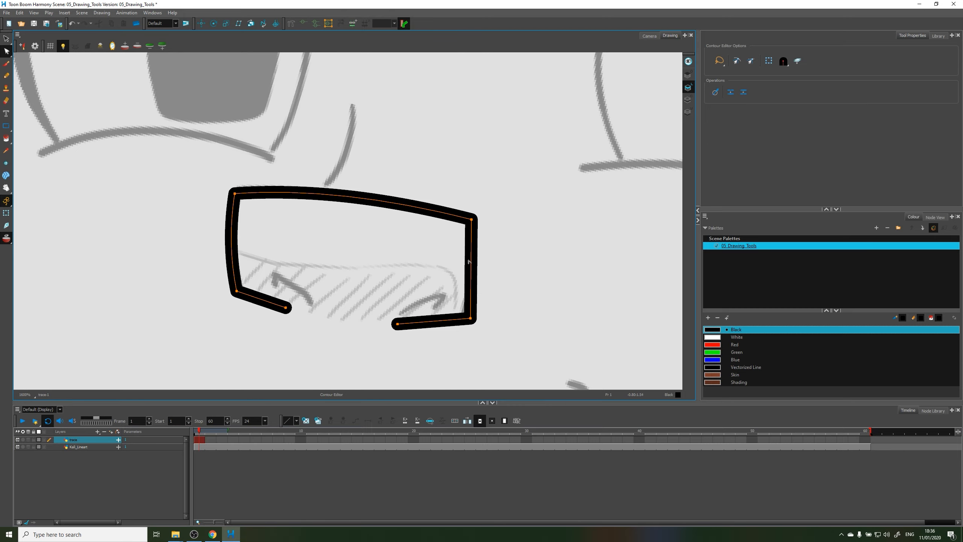
Try bending the nose outline's right edge outward into a curve.
left_click_drag(469, 262, 526, 263)
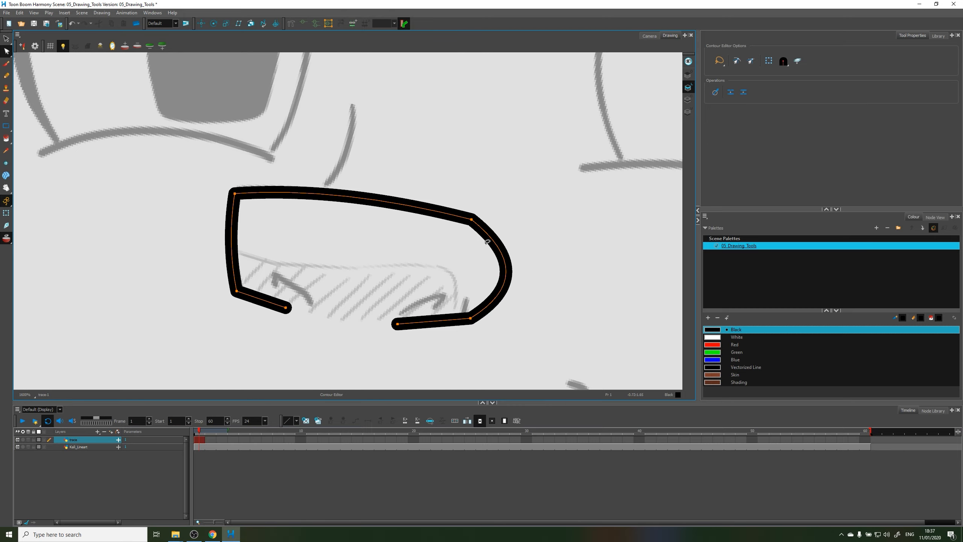
key("ctrl+z")
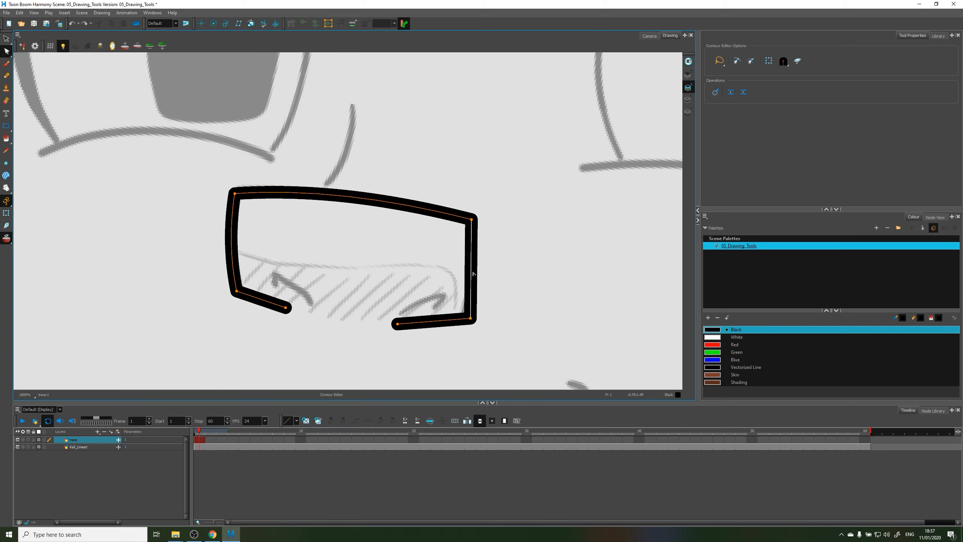
left_click_drag(474, 274, 503, 284)
key("ctrl+z")
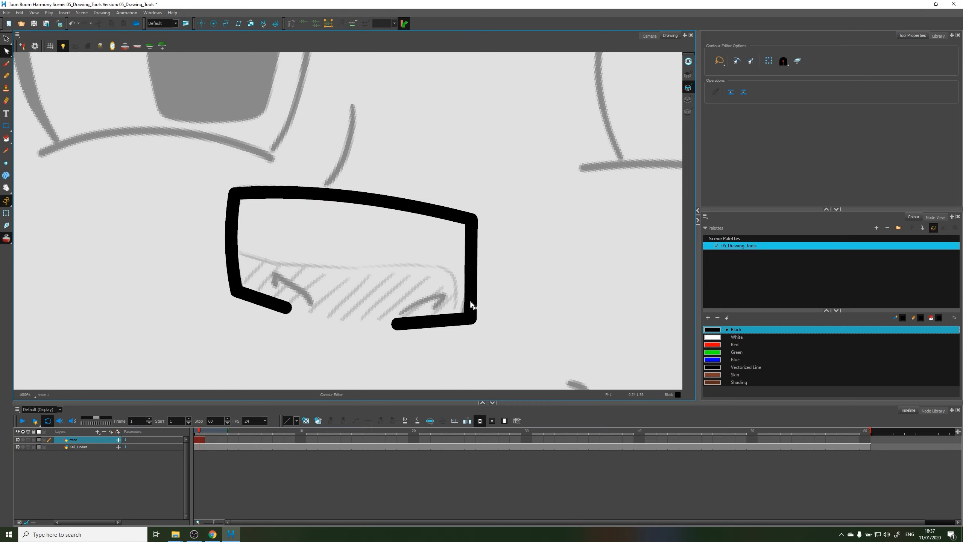
Add a point near the lower end of the nose outline's right edge and delete the segment above it.
left_click(471, 298)
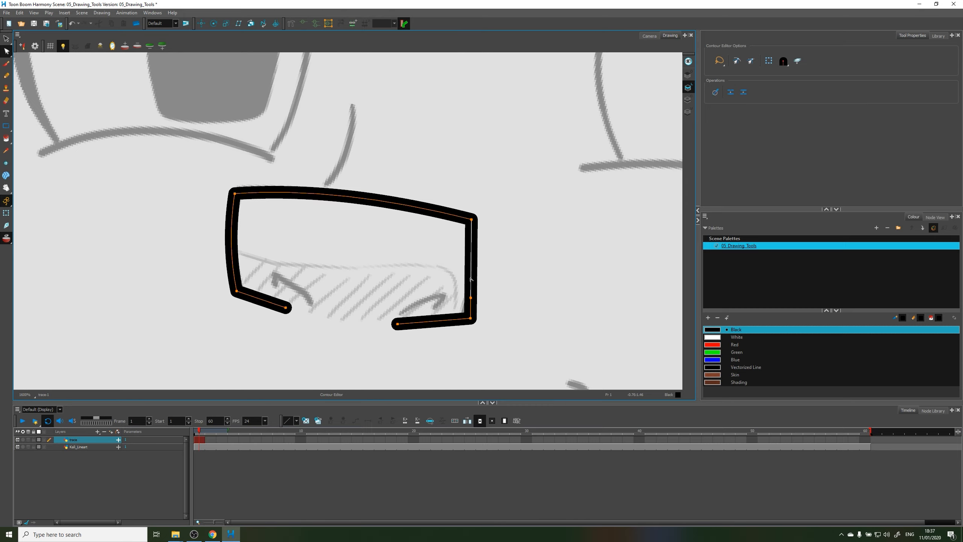
key("Delete")
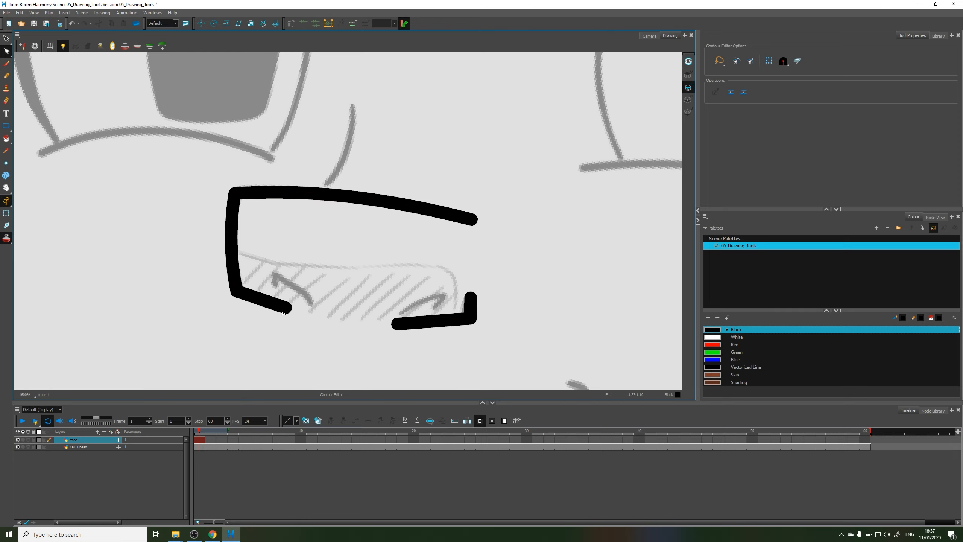
scroll(426, 266, "down", 5)
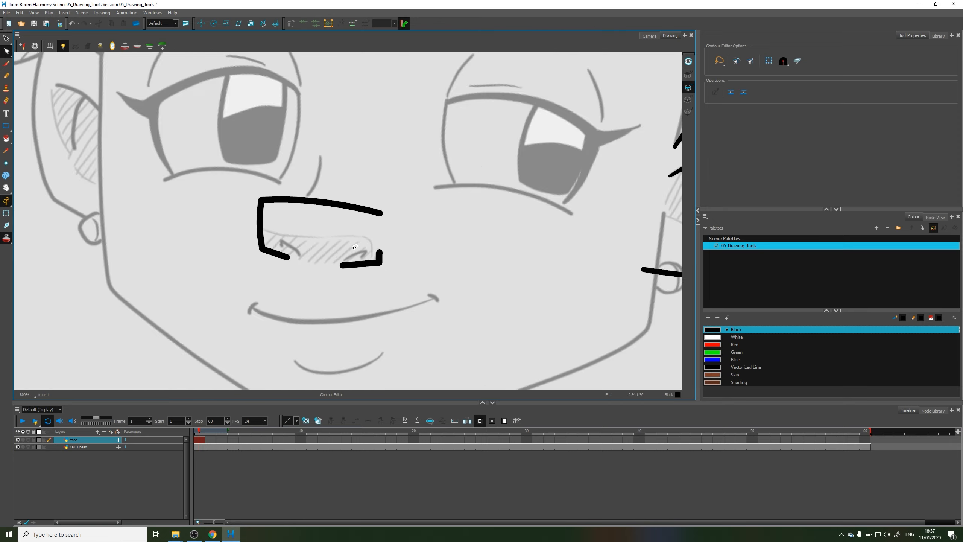
scroll(354, 244, "up", 5)
left_click_drag(355, 243, 402, 203)
left_click_drag(324, 209, 354, 218)
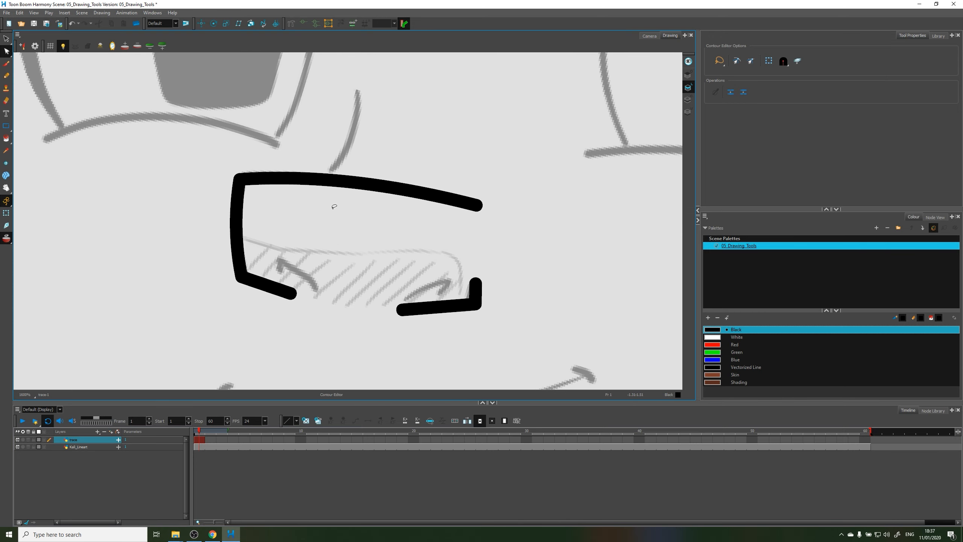
Draw a tall black ellipse over the character's eye nearest the traced ear with the Ellipse tool, and select it.
scroll(330, 188, "down", 1)
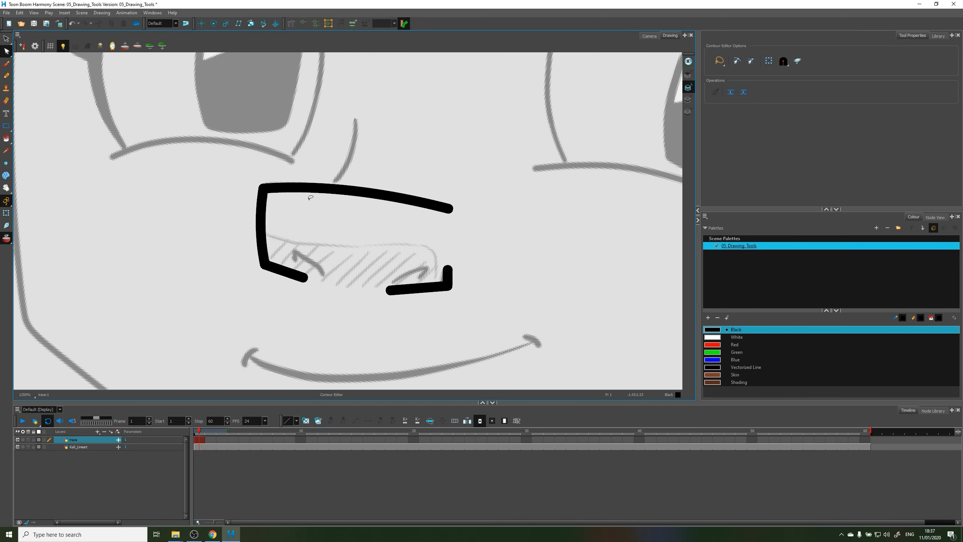
scroll(134, 167, "down", 1)
left_click_drag(328, 140, 350, 187)
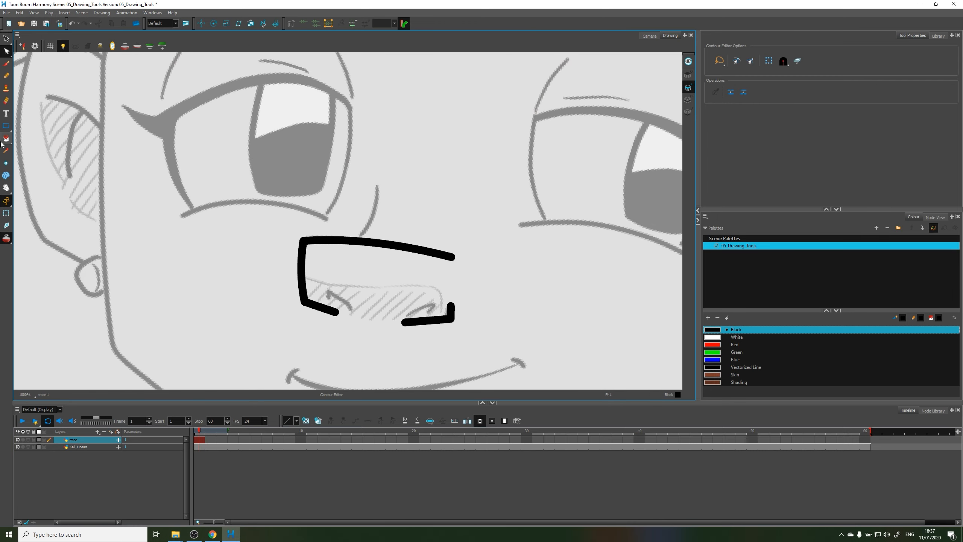
left_click_drag(6, 125, 18, 135)
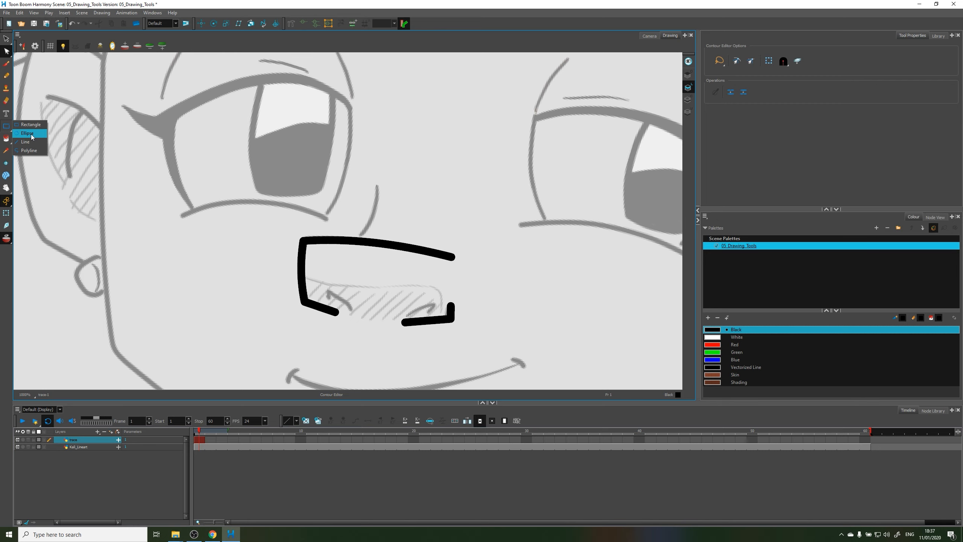
left_click(31, 137)
scroll(383, 150, "down", 1)
left_click_drag(382, 151, 250, 233)
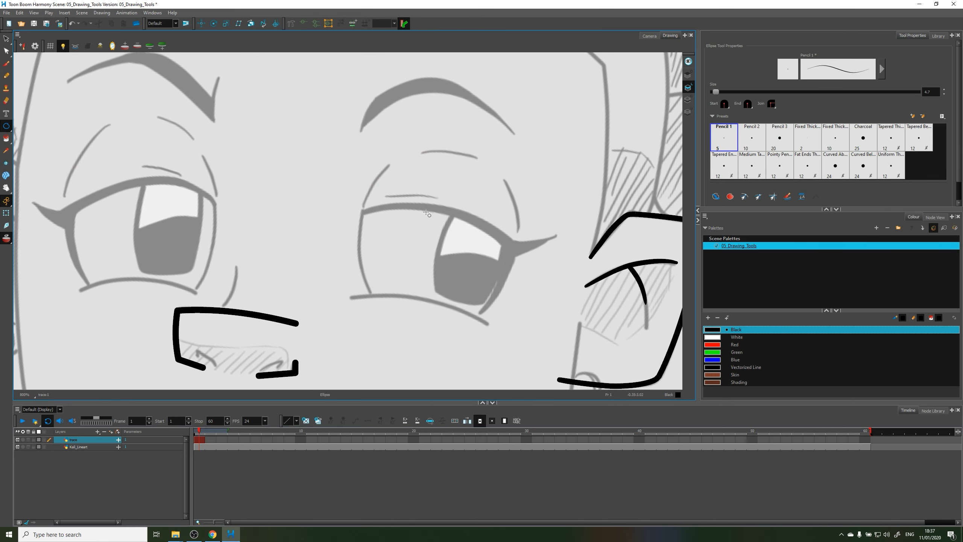
mouse_move(429, 250)
left_mouse_down()
mouse_move(449, 299)
mouse_move(479, 311)
mouse_move(510, 348)
left_mouse_up()
key("alt+s")
mouse_move(544, 216)
left_mouse_down()
mouse_move(420, 269)
mouse_move(485, 170)
left_mouse_up()
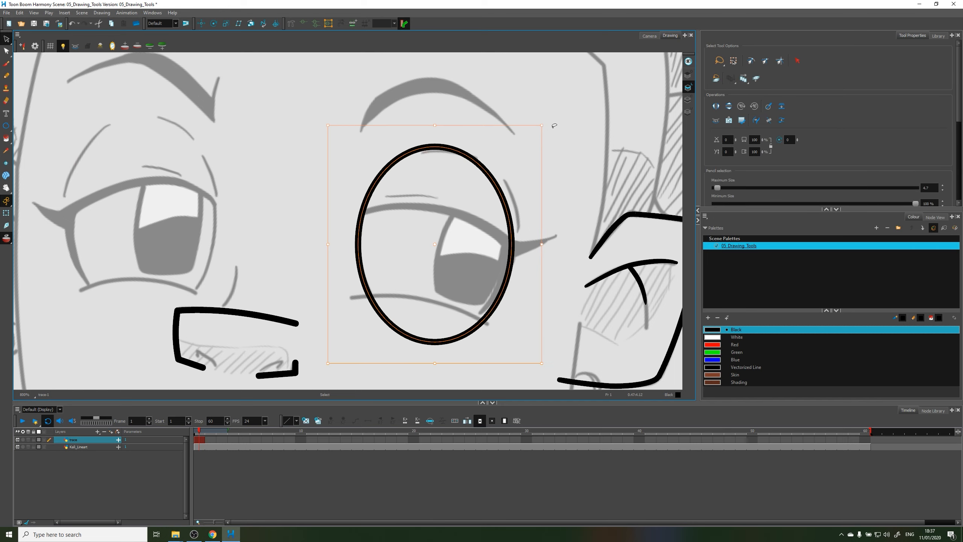
Tilt and slightly narrow the eye ellipse, and bend its edge nearest the traced ear outward toward the sketched outline.
left_click_drag(547, 122, 570, 146)
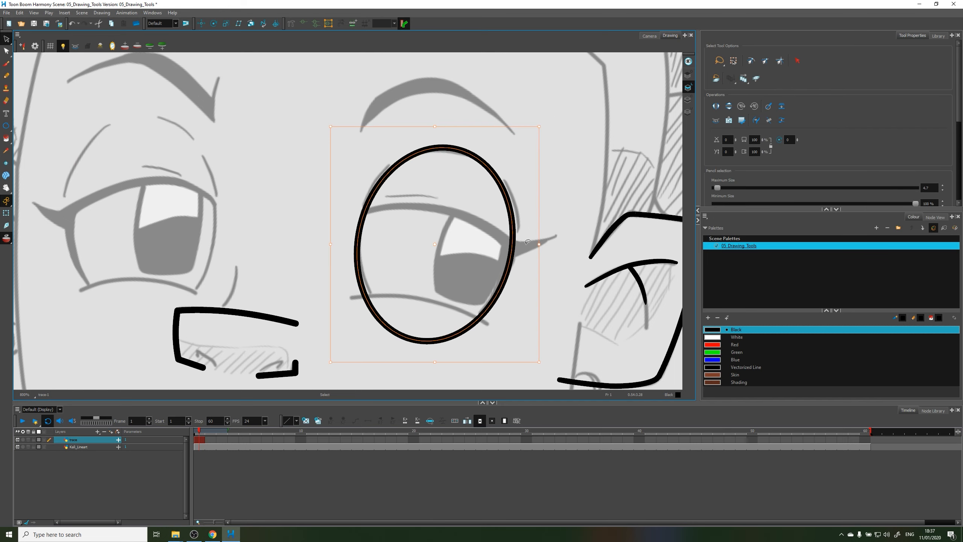
left_click_drag(538, 246, 534, 245)
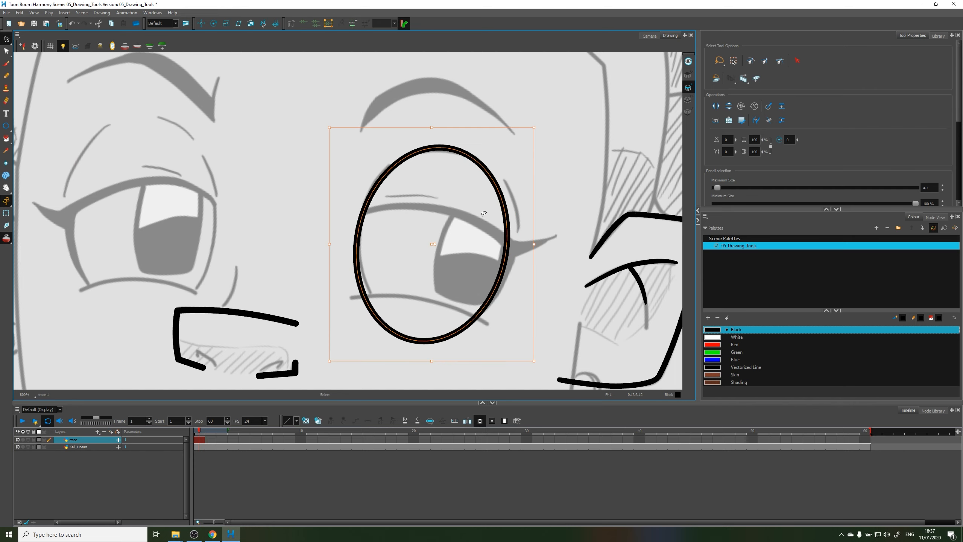
key("alt+q")
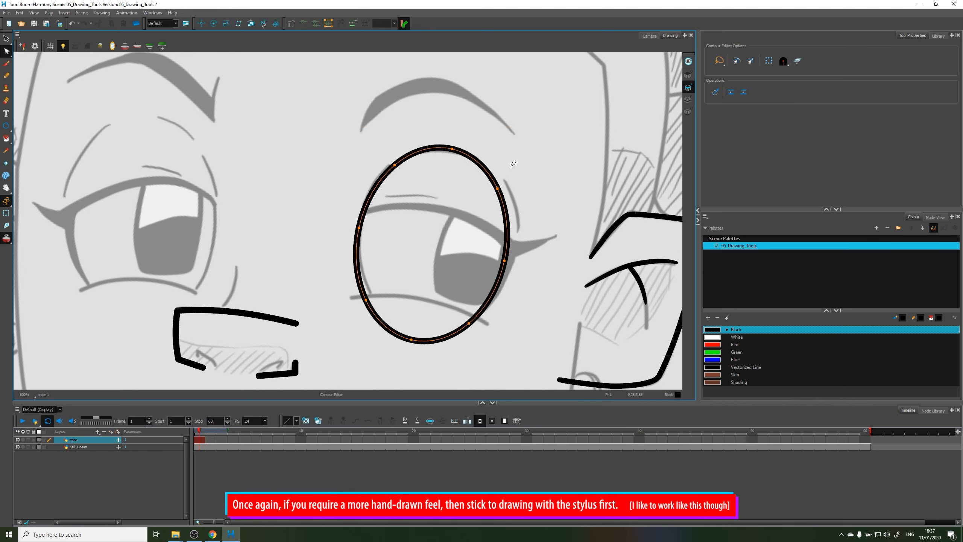
left_click_drag(539, 156, 526, 236)
left_click_drag(504, 261, 514, 257)
left_click(540, 227)
Delete the eye ellipse's upper segment nearest the traced ear and reshape the remaining open end to follow the sketch.
left_click(489, 165)
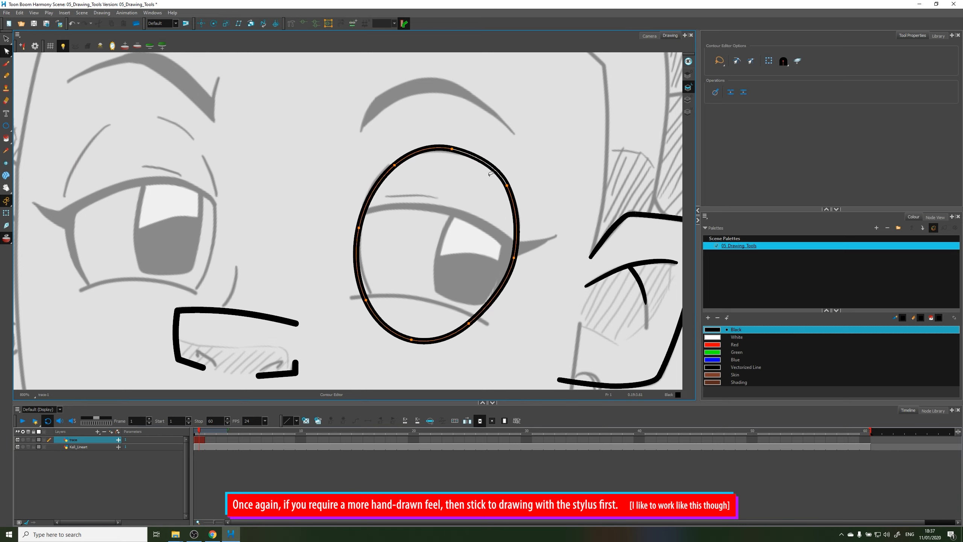
key("Delete")
left_click_drag(539, 165, 512, 211)
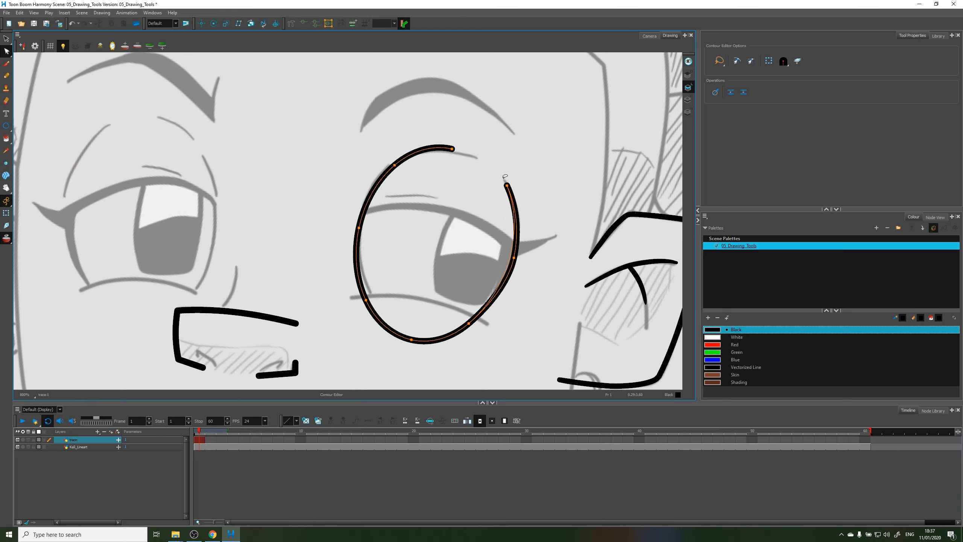
left_click_drag(506, 178, 504, 182)
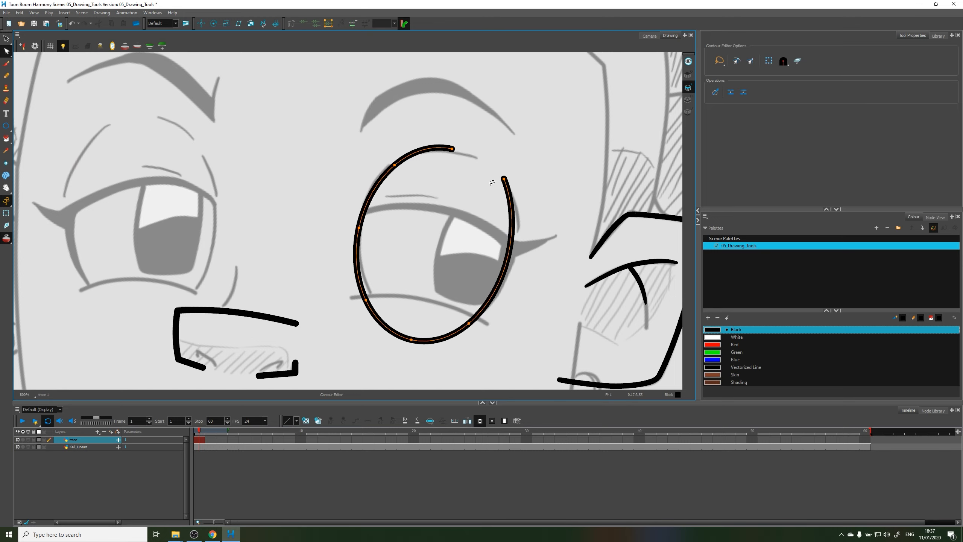
left_click(465, 228)
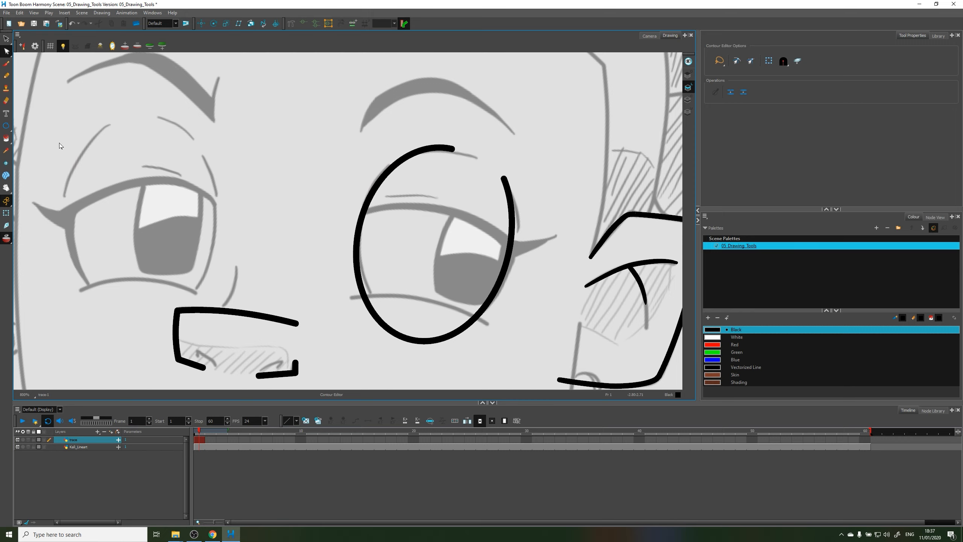
Enlarge the Pencil tool's maximum size and try thick black strokes over the eyebrow farthest from the traced ear.
key("alt+slash")
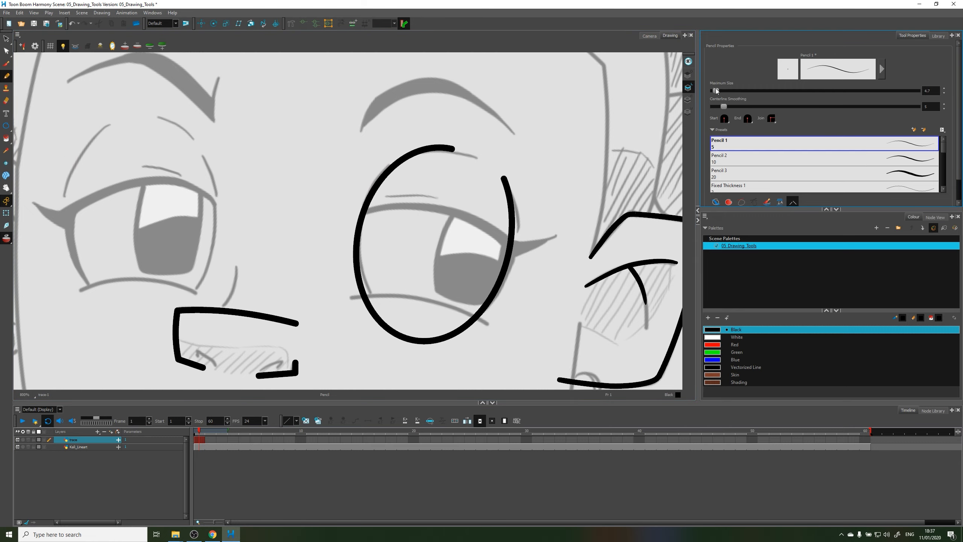
left_click_drag(715, 91, 729, 92)
mouse_move(238, 120)
left_mouse_down()
mouse_move(305, 240)
mouse_move(235, 178)
mouse_move(173, 172)
left_mouse_up()
key("ctrl+z")
mouse_move(131, 198)
left_mouse_down()
mouse_move(166, 183)
mouse_move(279, 234)
left_mouse_up()
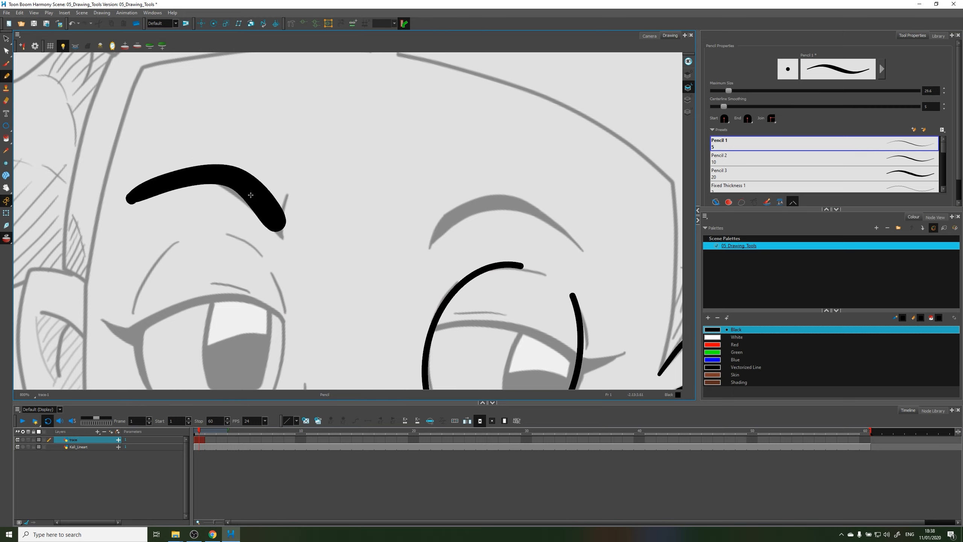
key("ctrl+z")
left_click_drag(144, 191, 276, 235)
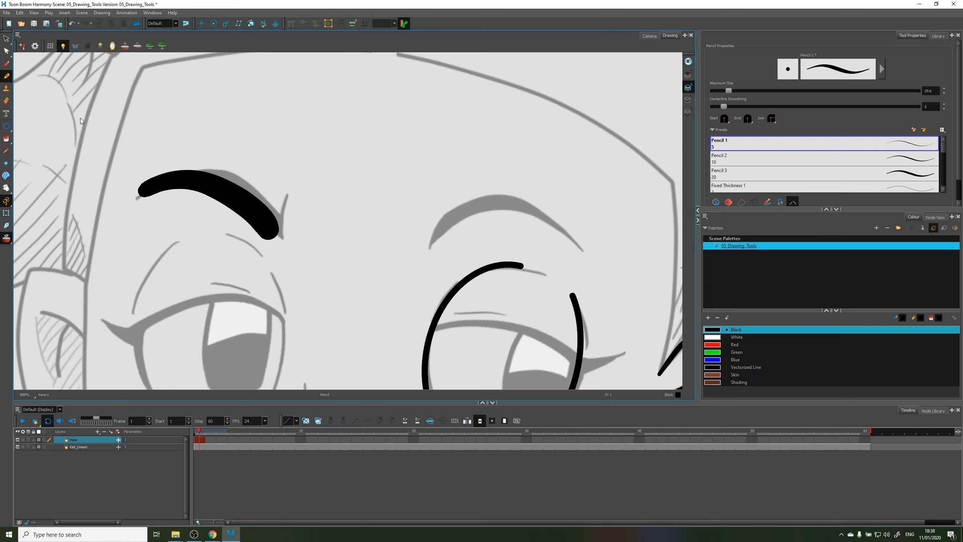
Try a thick circle with the Ellipse tool and a thick rectangle with the Rectangle tool on the forehead, undoing each.
key("alt+=")
left_click_drag(310, 95, 469, 252)
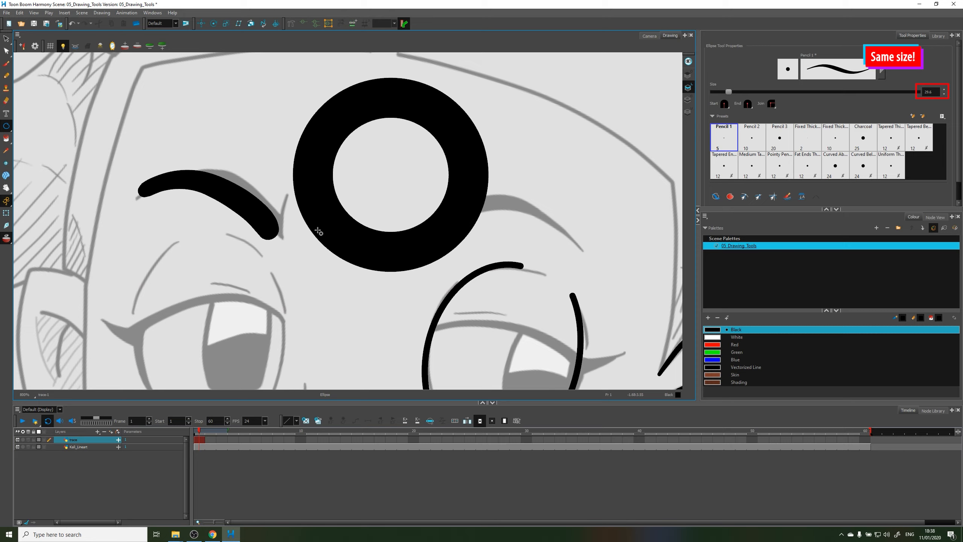
key("ctrl+z")
left_click_drag(6, 126, 28, 127)
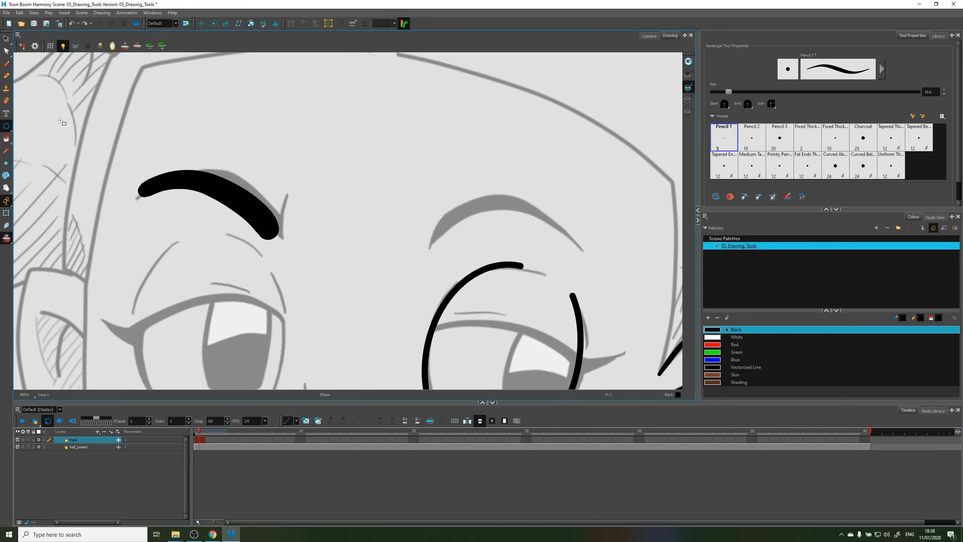
left_click_drag(294, 79, 503, 219)
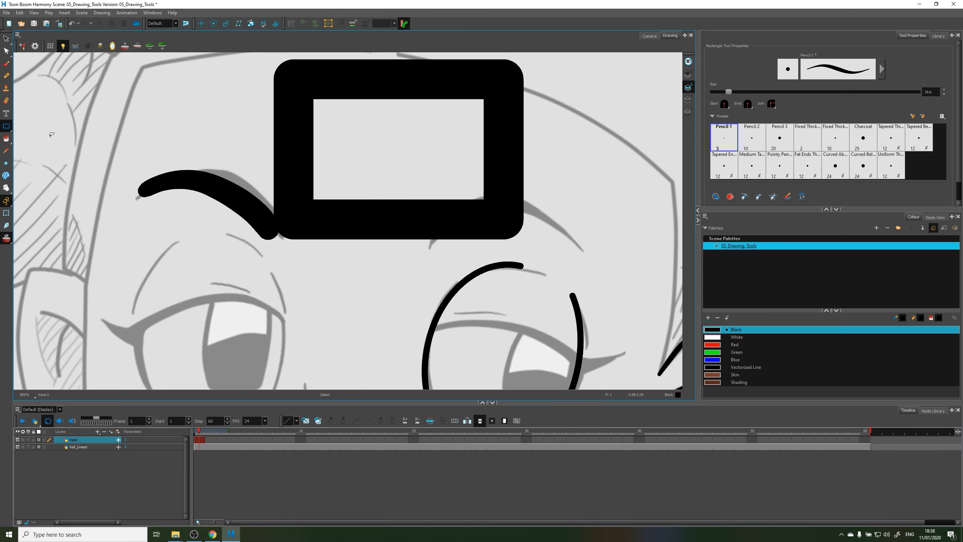
key("ctrl+z")
Try a thick, nearly horizontal stroke across the forehead with the Line tool, and undo it together with the eyebrow stroke.
left_click_drag(6, 126, 28, 146)
left_click(268, 88)
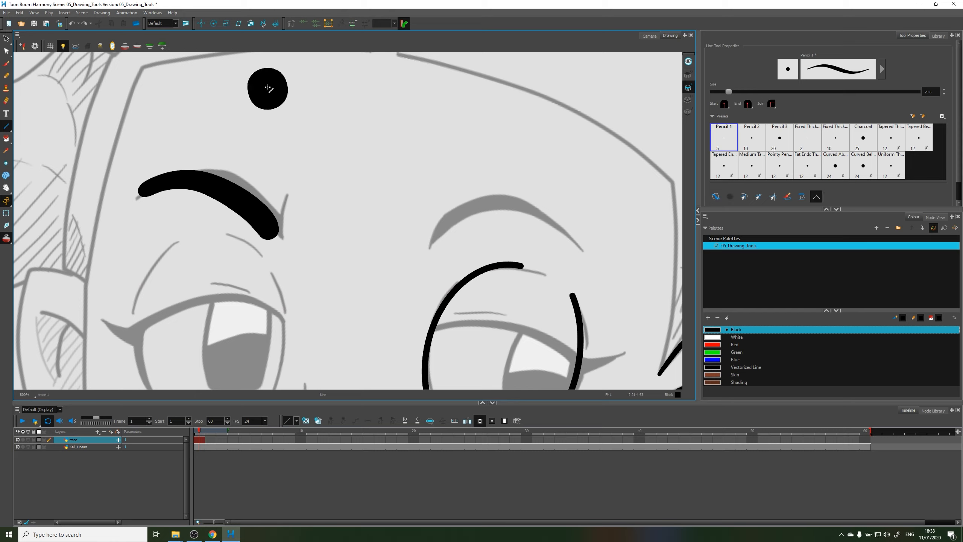
mouse_move(268, 88)
left_mouse_down()
mouse_move(483, 168)
mouse_move(619, 232)
mouse_move(537, 103)
mouse_move(368, 59)
mouse_move(432, 167)
mouse_move(516, 112)
left_mouse_up()
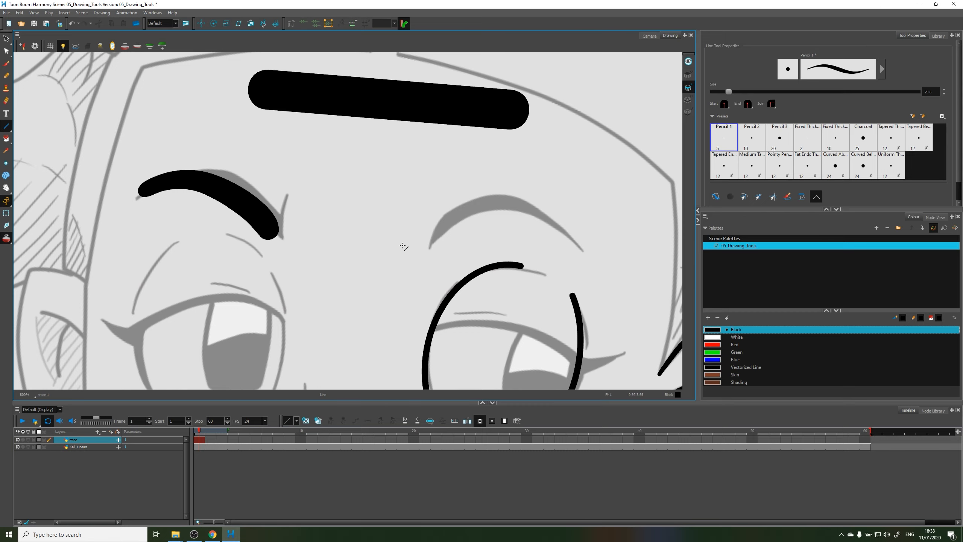
key("ctrl+z")
key("ctrl+z")
Taper the free end of the nose outline's upper edge to a thin point with the Pencil Editor.
left_click_drag(344, 298, 322, 155)
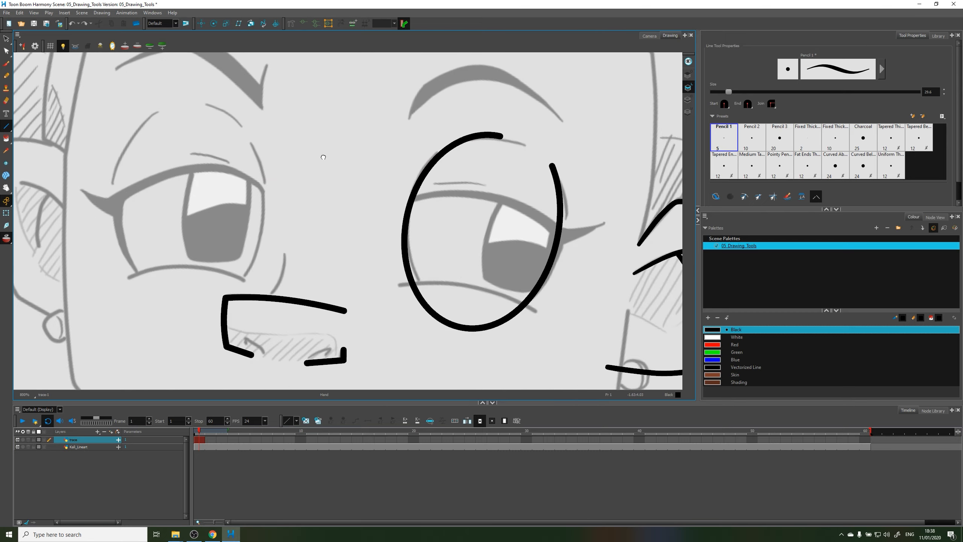
mouse_move(315, 265)
left_mouse_down()
mouse_move(293, 185)
mouse_move(247, 144)
mouse_move(334, 208)
left_mouse_up()
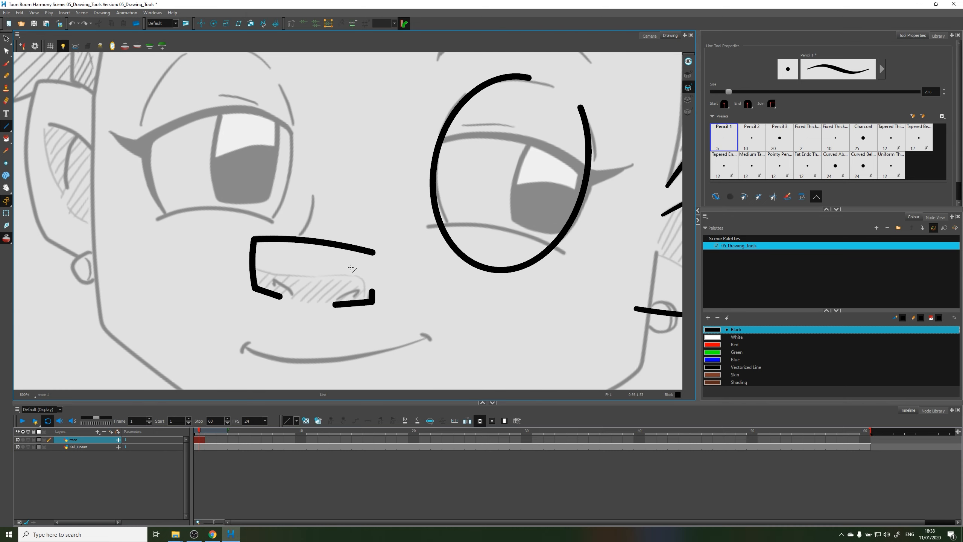
key("2")
left_click_drag(391, 248, 362, 225)
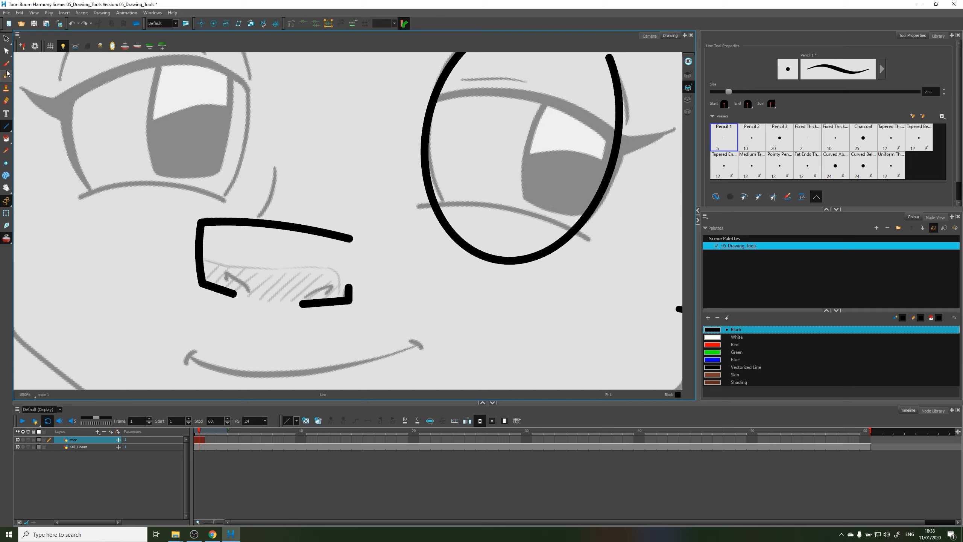
left_click(8, 53)
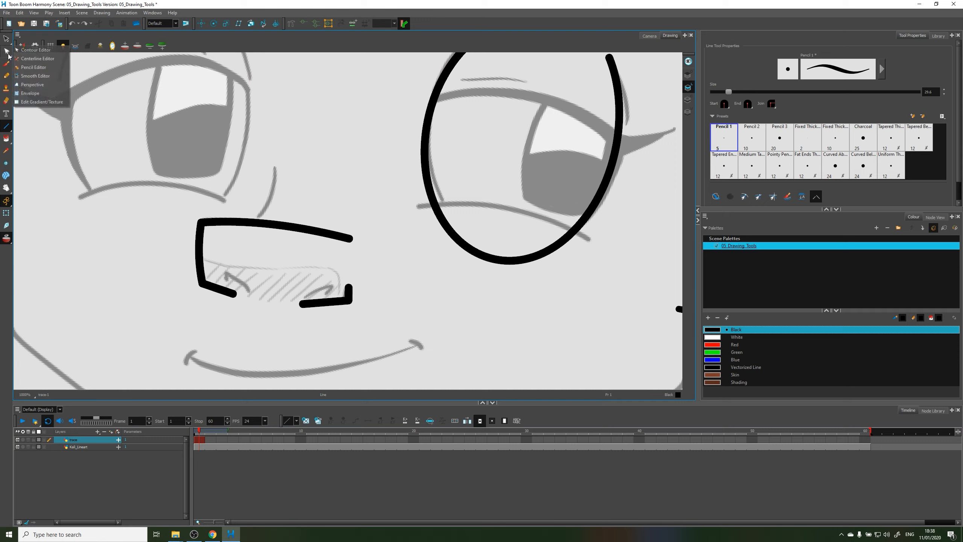
left_click(34, 69)
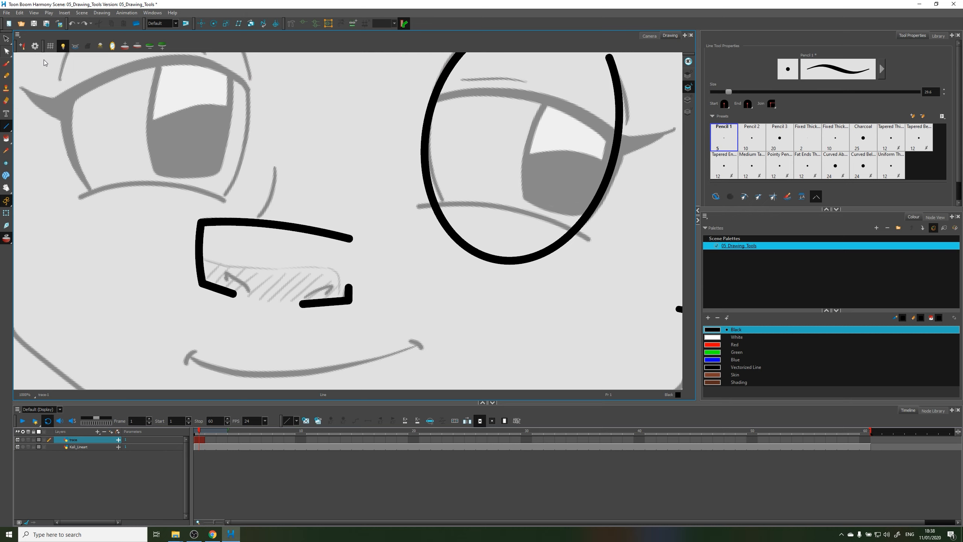
left_click(307, 232)
key("2")
key("2")
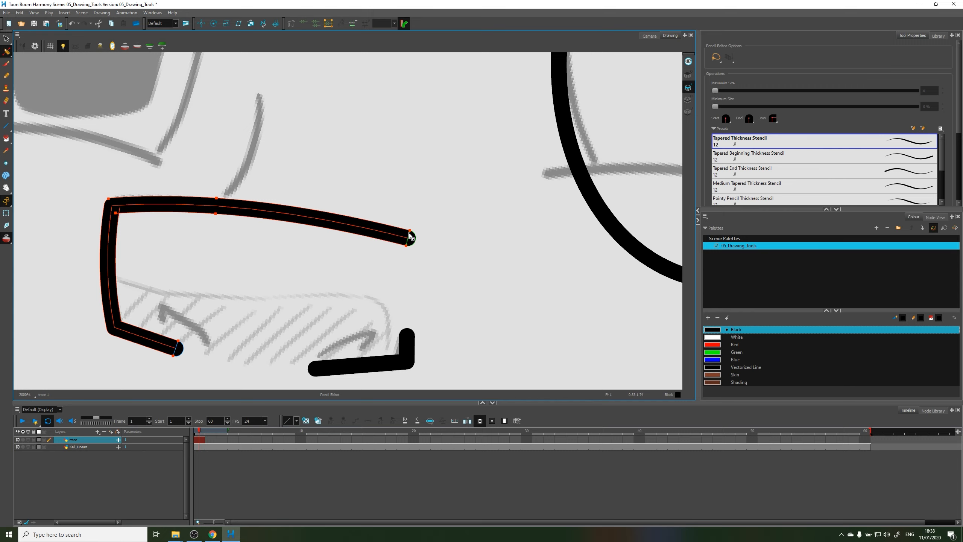
left_click(410, 238)
left_click_drag(409, 237, 409, 236)
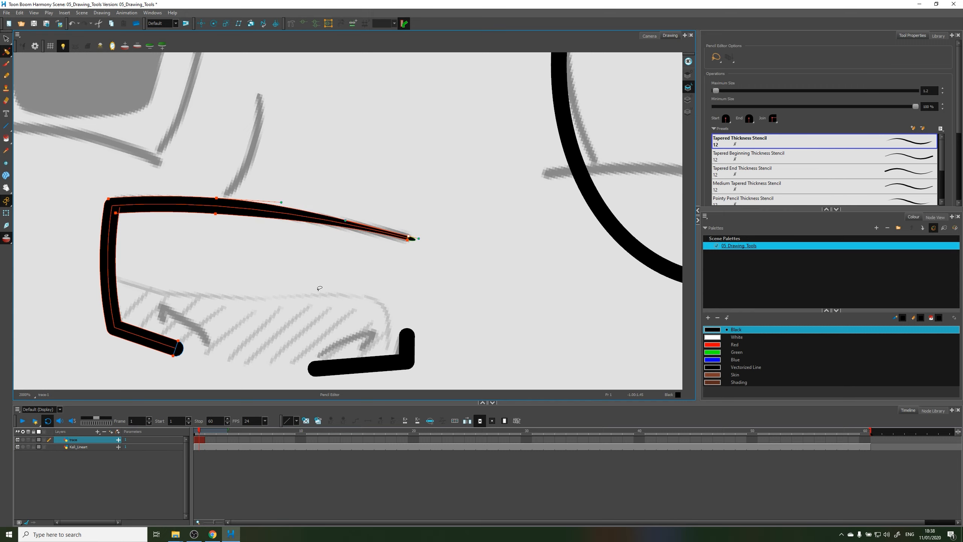
Taper the free end of the nose outline's short lower edge to a thin point and deselect the line.
left_click(119, 313, "ctrl")
left_click_drag(179, 341, 177, 346)
left_click(211, 333)
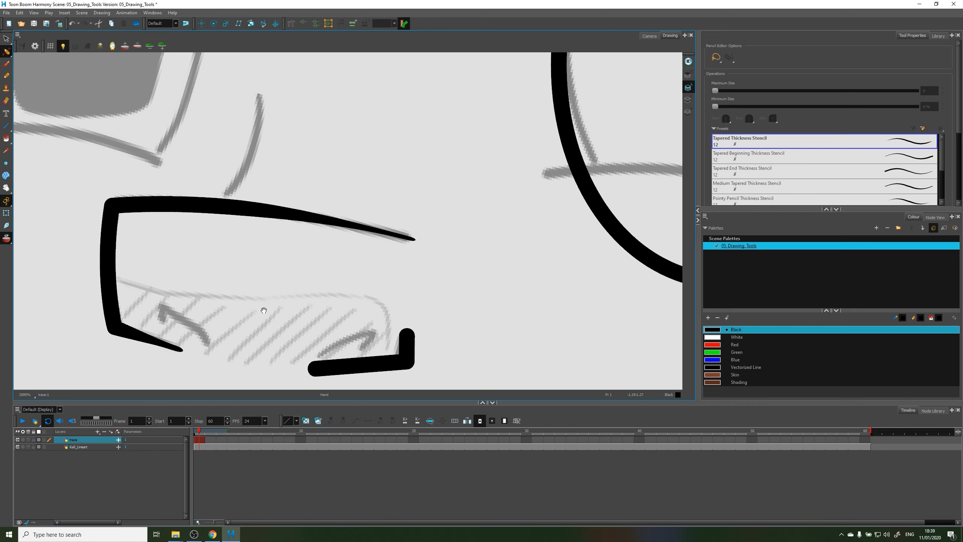
Taper both ends of the separate corner piece at the lower part of the nose outline.
left_click_drag(288, 305, 180, 222)
left_click(267, 281)
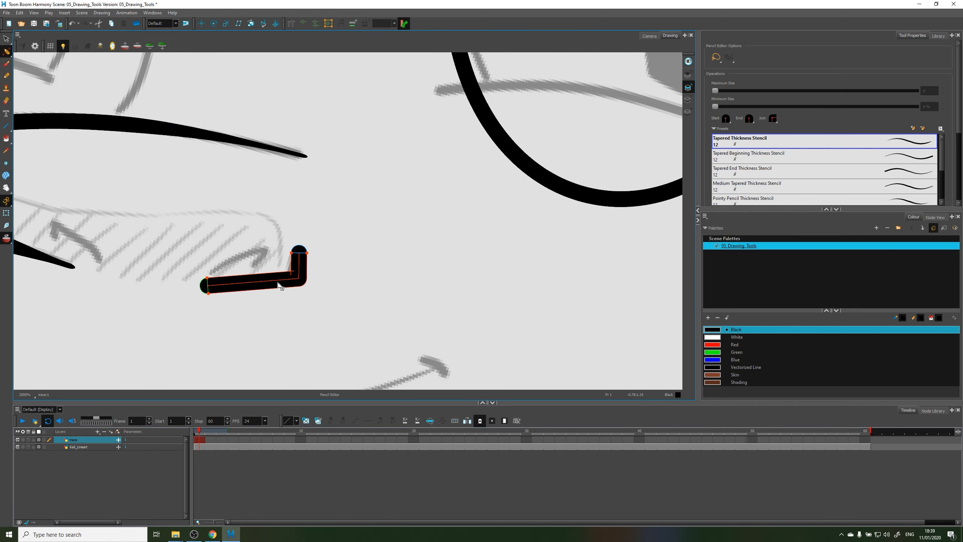
left_click_drag(308, 255, 301, 254)
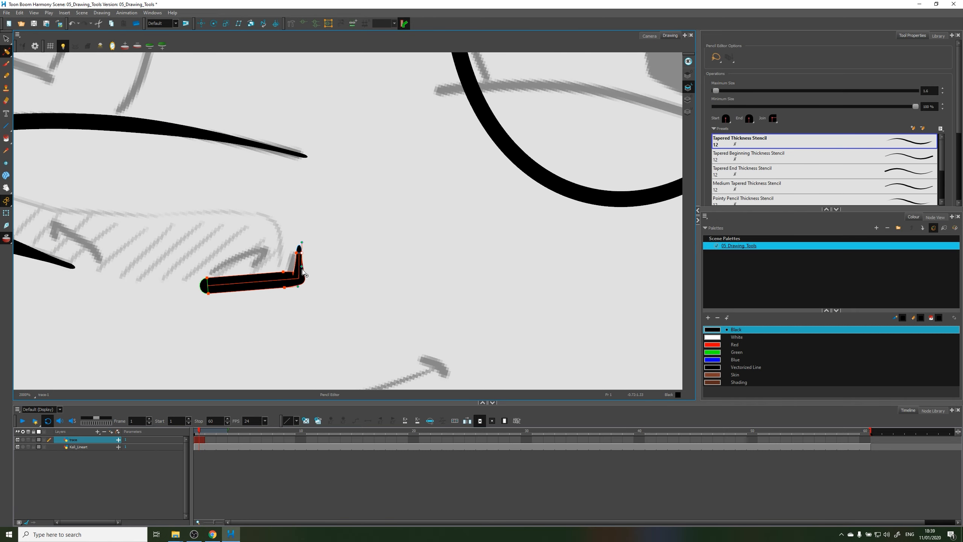
left_click_drag(207, 278, 208, 283)
Refine the thickness contour along the corner piece's lower edge and inner corner so it tapers smoothly toward its ends.
key("2")
key("2")
left_click_drag(256, 314, 315, 281)
mouse_move(123, 297)
left_mouse_down()
mouse_move(102, 332)
mouse_move(167, 322)
left_mouse_up()
left_click_drag(216, 292, 214, 302)
left_click_drag(293, 277, 290, 272)
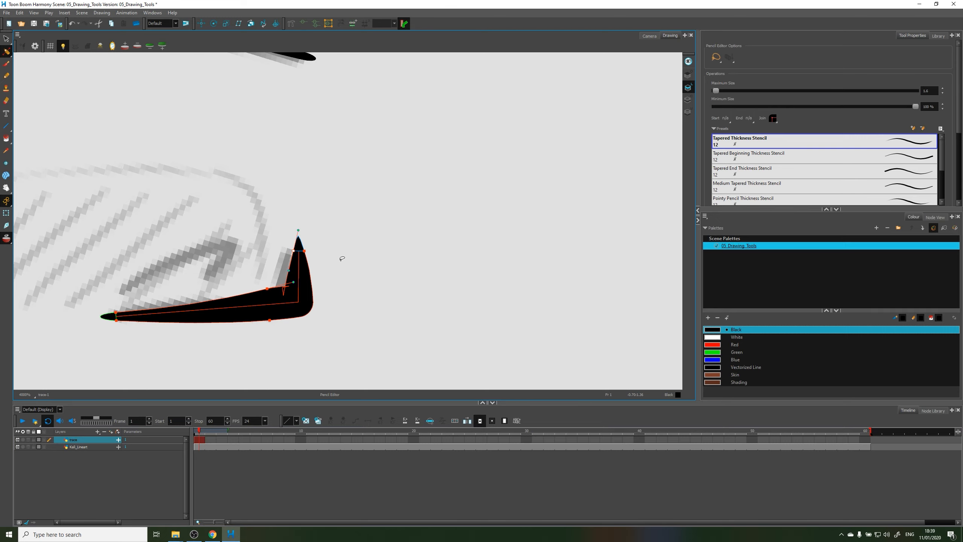
left_click(341, 257)
Examine the tapered nose outline with the light table off and on again, and compare it with the surrounding face sketch.
key("1")
key("1")
key("1")
key("1")
left_click_drag(271, 203, 340, 196)
key("1")
key("1")
key("1")
key("2")
key("2")
left_click(60, 47)
key("2")
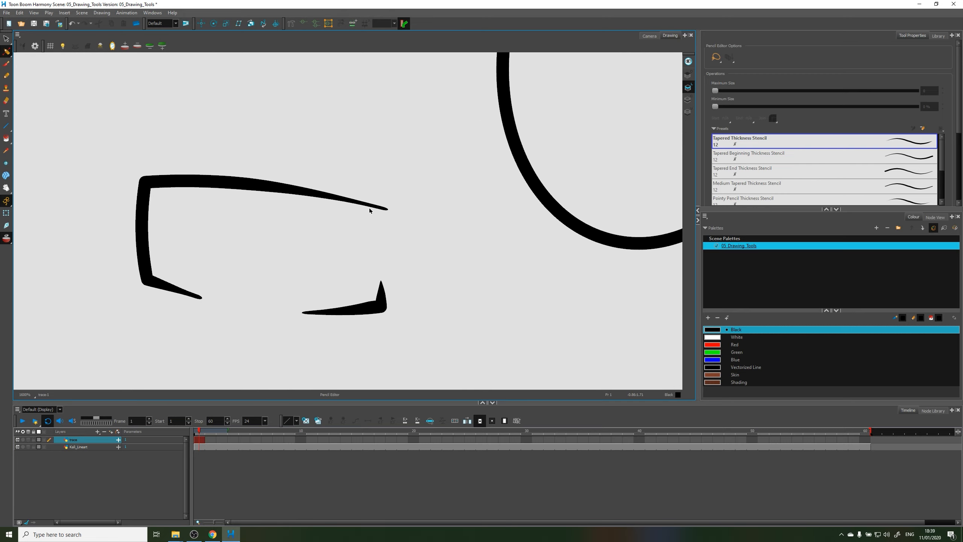
left_click(62, 46)
key("1")
key("1")
key("1")
key("1")
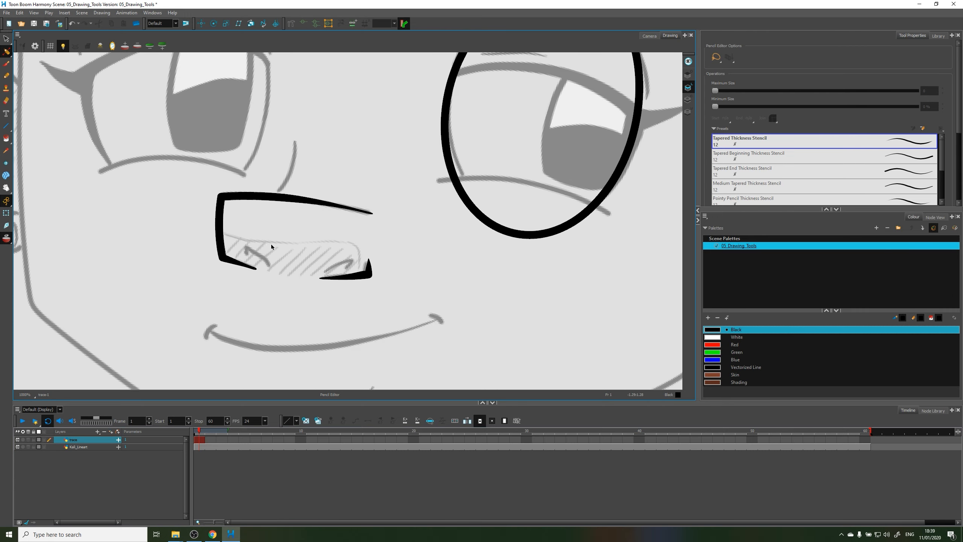
left_click_drag(269, 227, 317, 277)
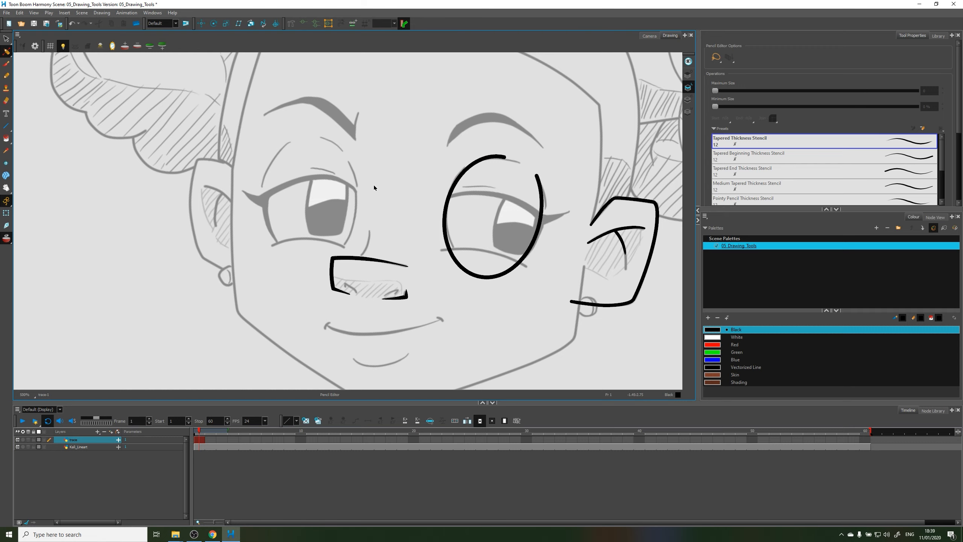
left_click_drag(392, 237, 358, 253)
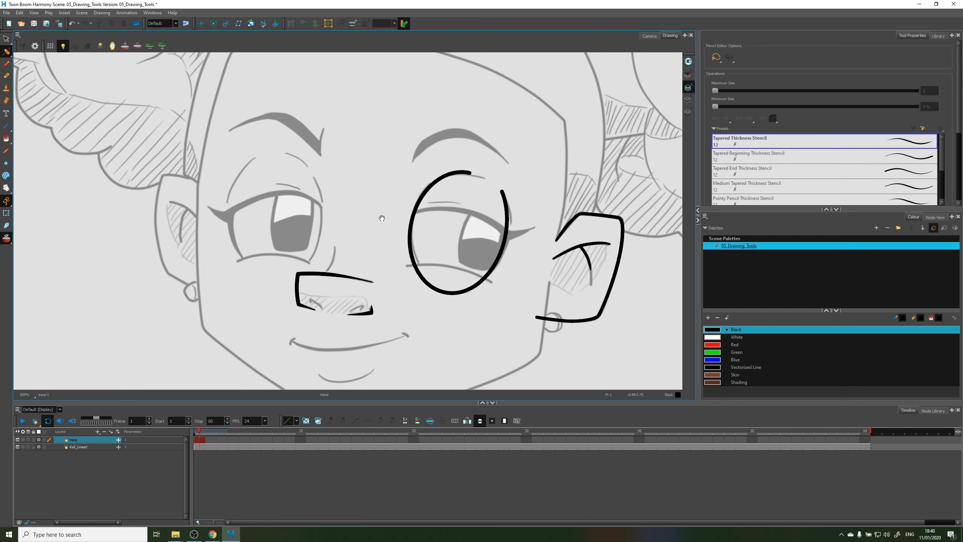
left_click_drag(382, 219, 317, 202)
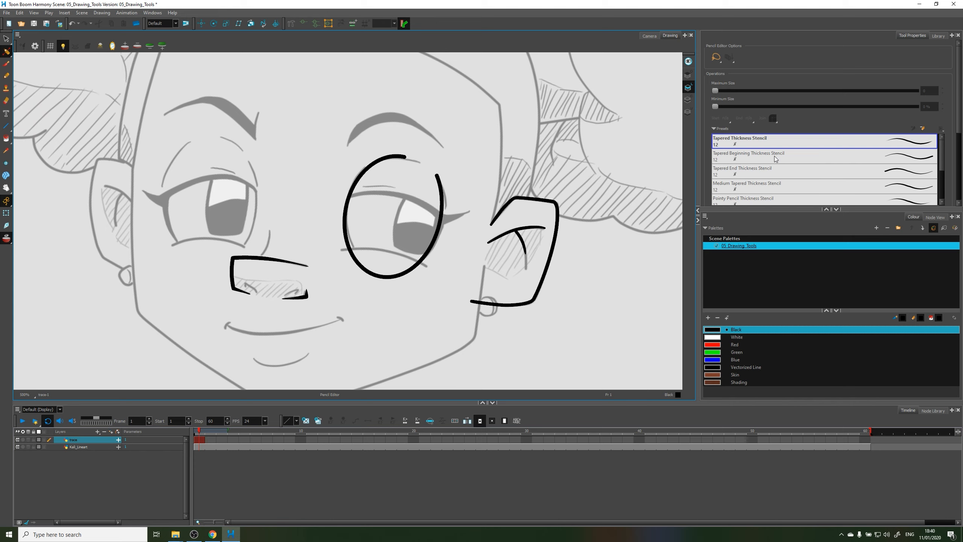
Disable the traced drawing layer's node in the Node View and deselect it.
left_click(934, 217)
key("d")
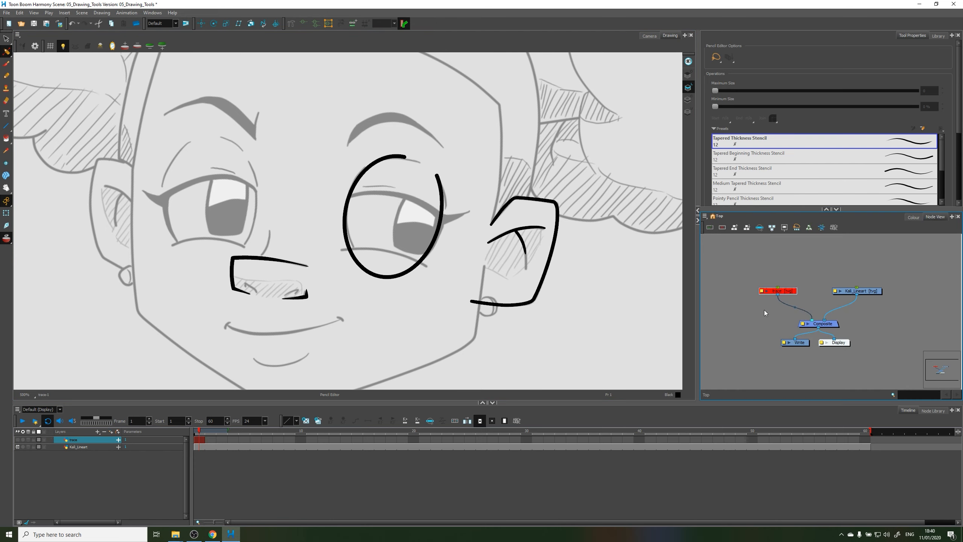
left_click(820, 261)
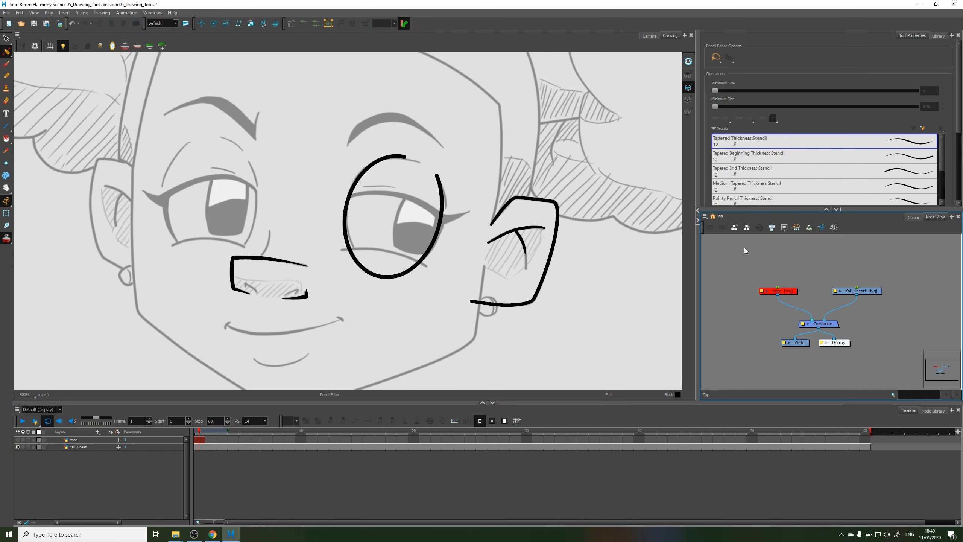
Add a vector drawing layer named "Exposd" and place its node above the existing nodes.
key("ctrl+r")
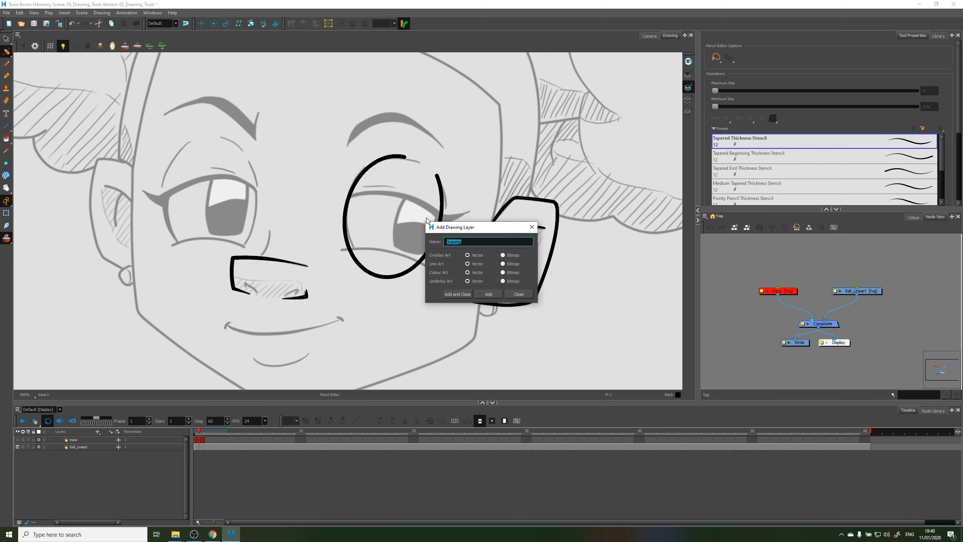
type("Exposd")
left_click(458, 294)
left_click_drag(834, 327, 762, 259)
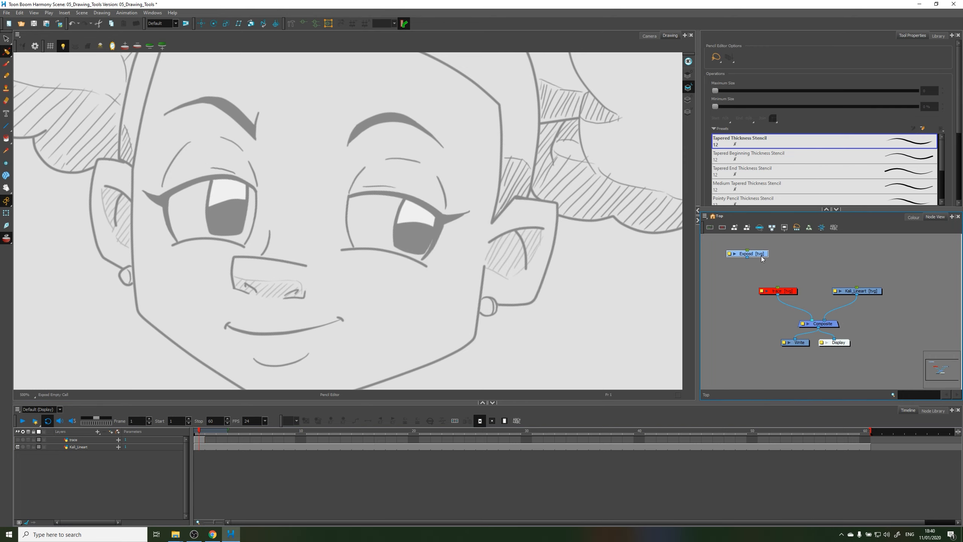
Connect the Exposd node to the Composite, disable the Kali_Lineart node, and make Exposd the active layer.
left_click_drag(786, 321, 808, 323)
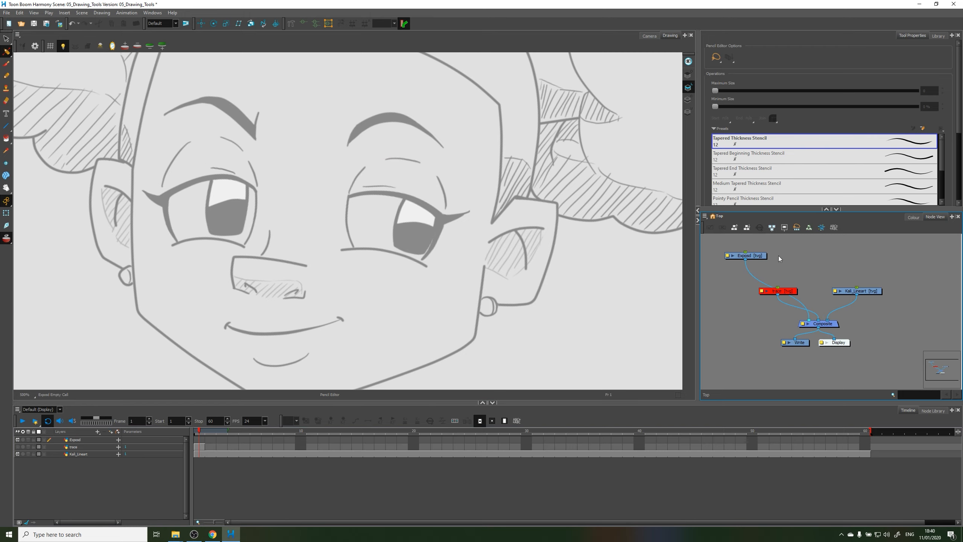
left_click(764, 258)
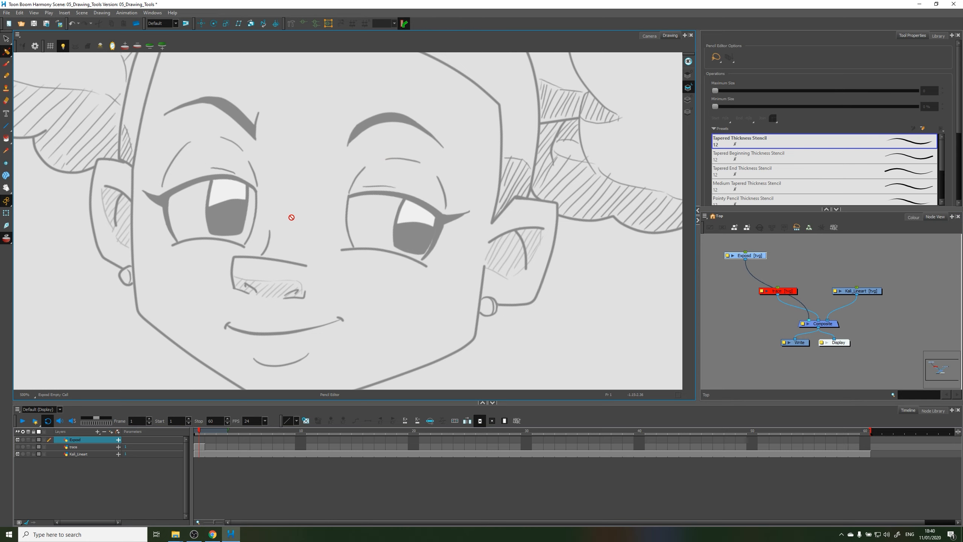
left_click(857, 290)
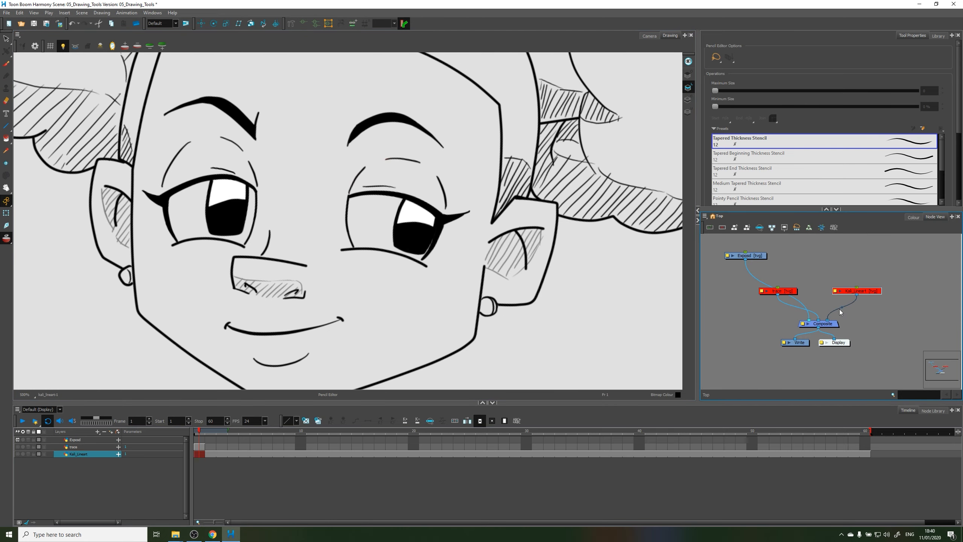
left_click(732, 257)
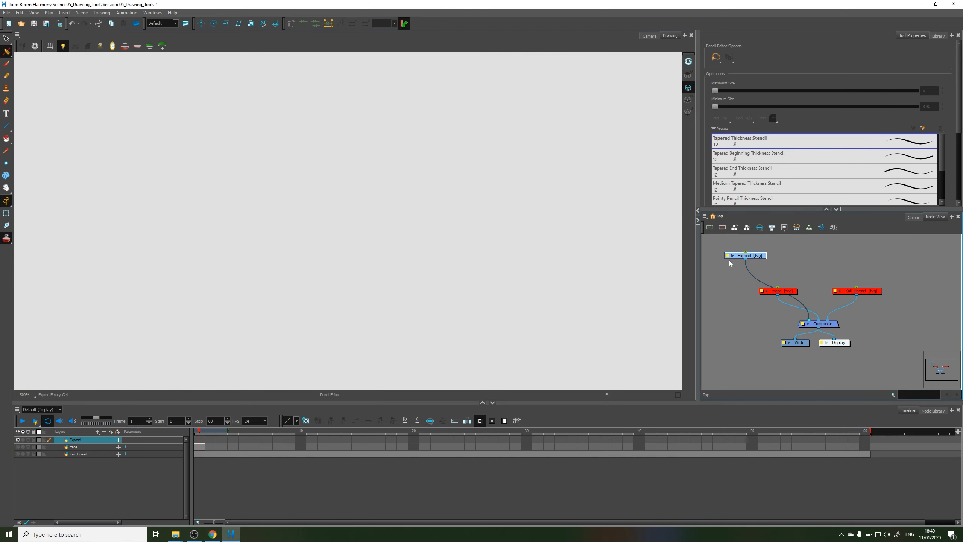
In the Camera view, brush a round face with two eye circles and filled pupils on frame 1 of the Exposd layer.
left_click(652, 35)
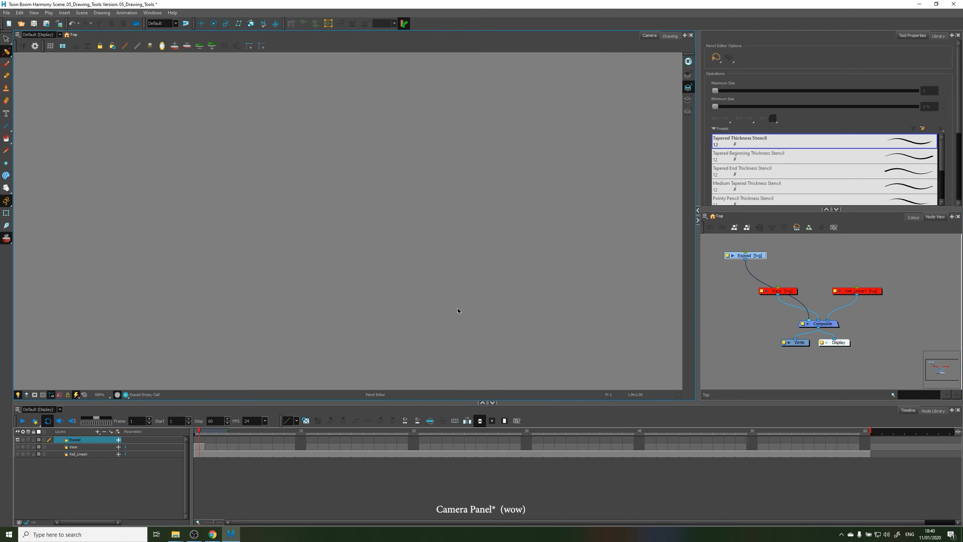
key("space")
scroll(416, 239, "down", 3)
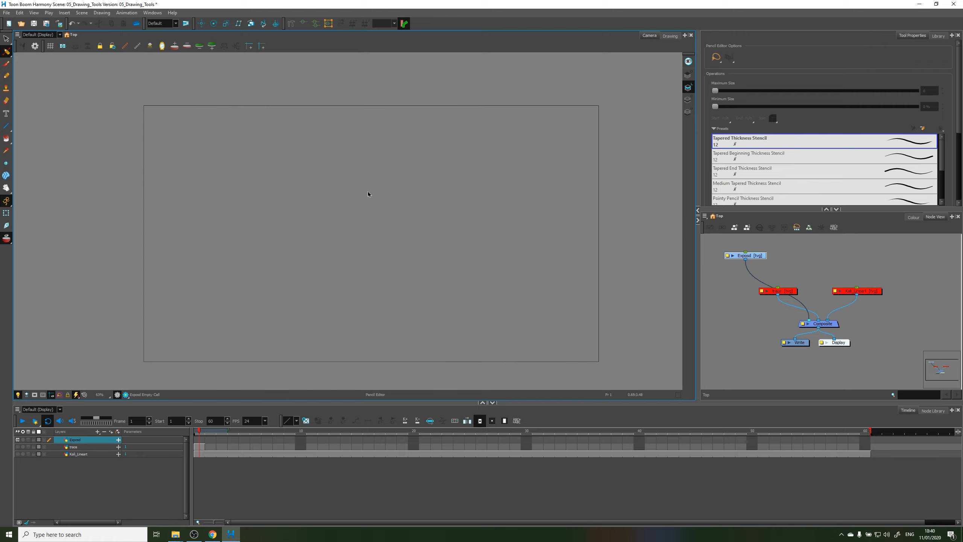
scroll(366, 266, "up", 3)
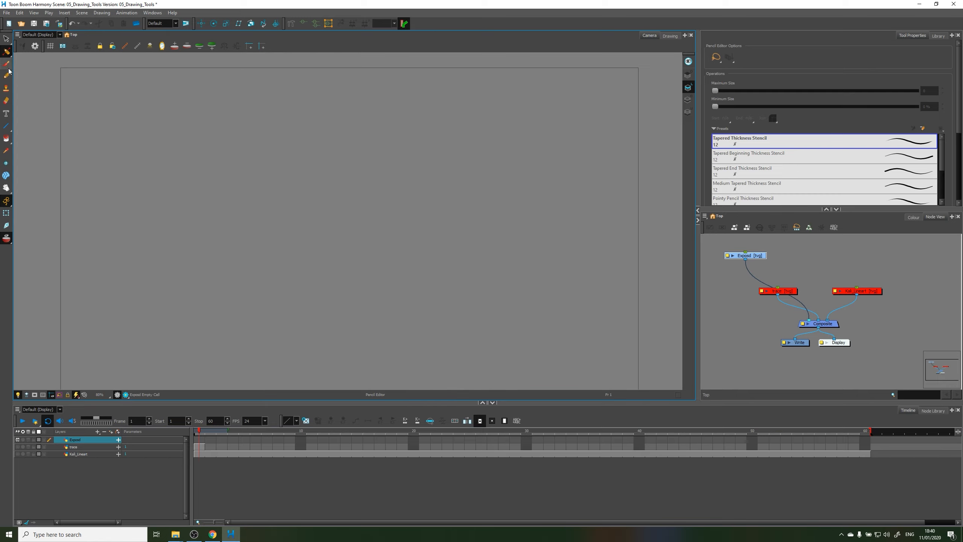
left_click(7, 65)
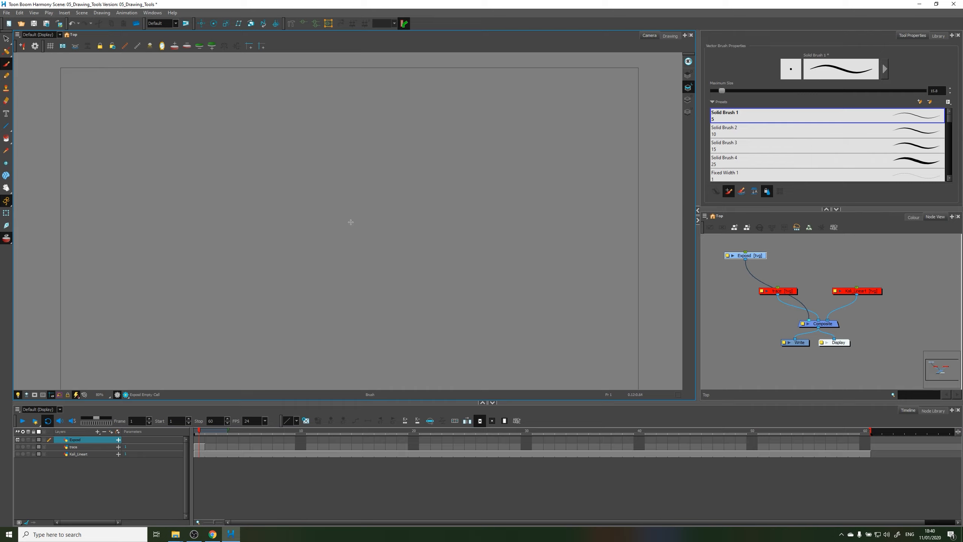
mouse_move(346, 189)
left_mouse_down()
mouse_move(305, 247)
mouse_move(380, 267)
left_mouse_up()
key("ctrl+z")
mouse_move(321, 177)
left_mouse_down()
mouse_move(294, 241)
mouse_move(325, 180)
mouse_move(253, 197)
mouse_move(281, 187)
mouse_move(320, 195)
mouse_move(346, 177)
mouse_move(343, 205)
left_mouse_up()
key("2")
key("2")
key("2")
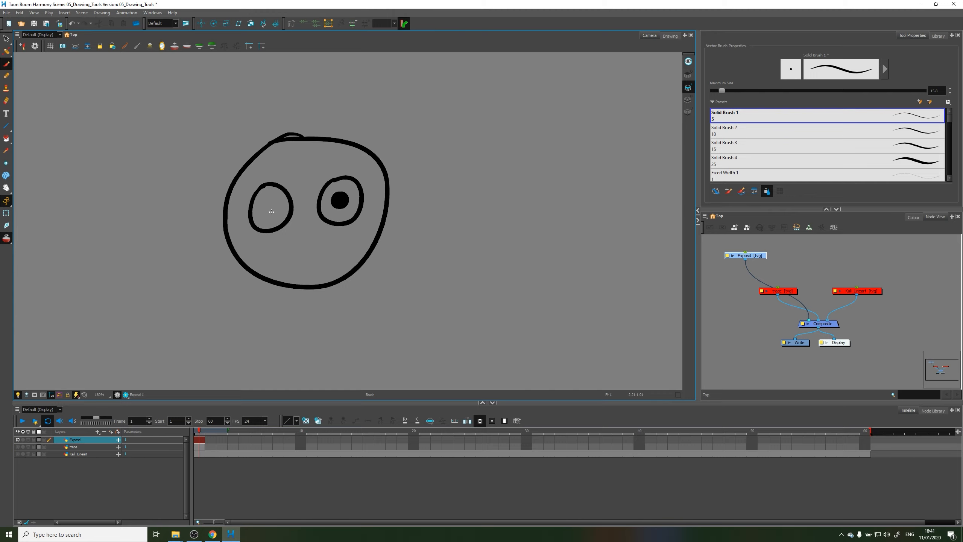
left_click_drag(272, 212, 283, 209)
Show the Library's drawing substitution preview, play back the scene briefly, and return to frame 1.
left_click(936, 35)
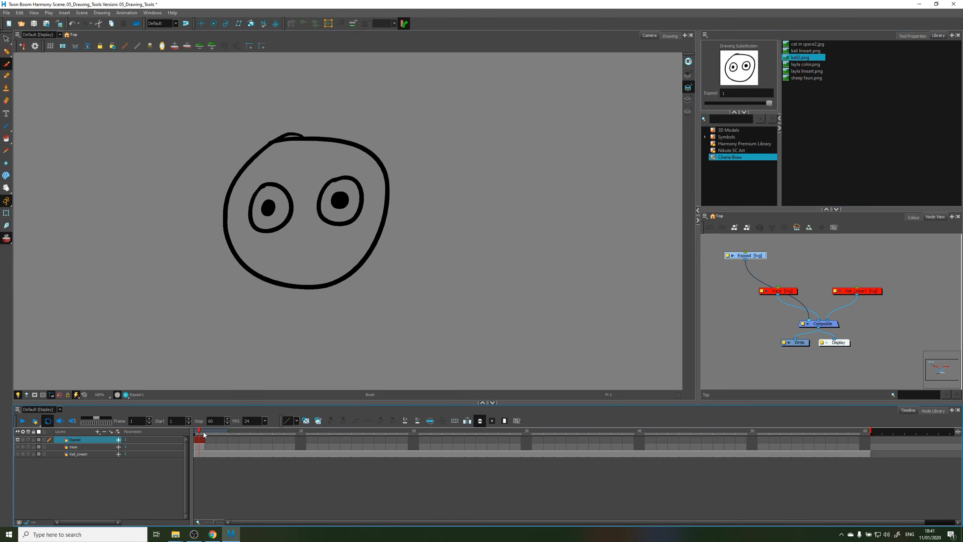
left_click(23, 420)
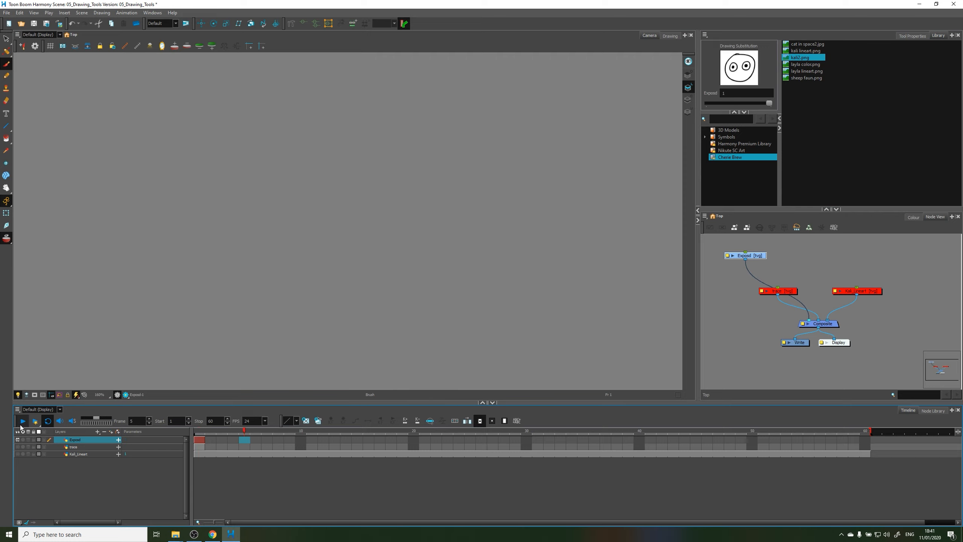
left_click(23, 420)
left_click(206, 430)
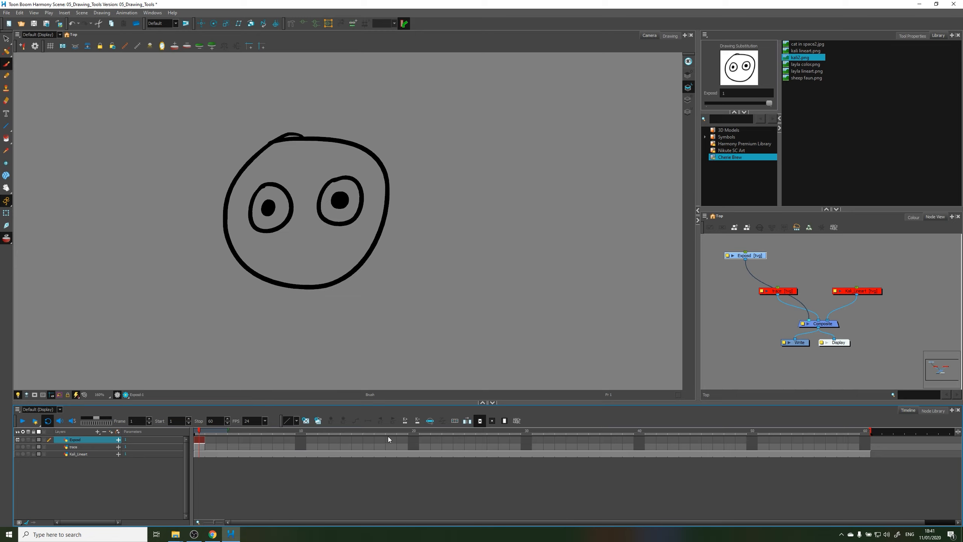
Extend the exposure of the face drawing on the Exposd layer through frame 20 and scrub across the exposed frames.
left_click(412, 439)
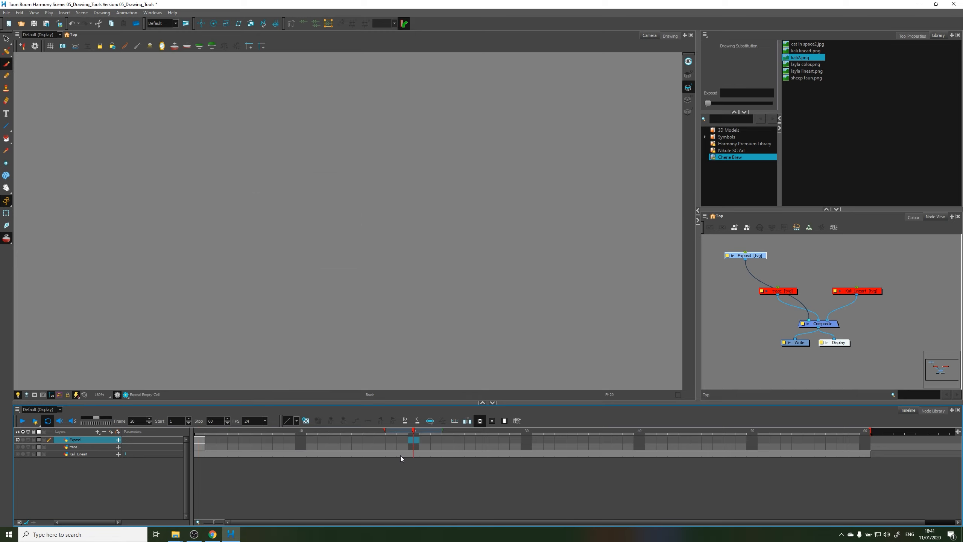
key("F5")
left_click_drag(412, 431, 326, 431)
left_click(325, 439)
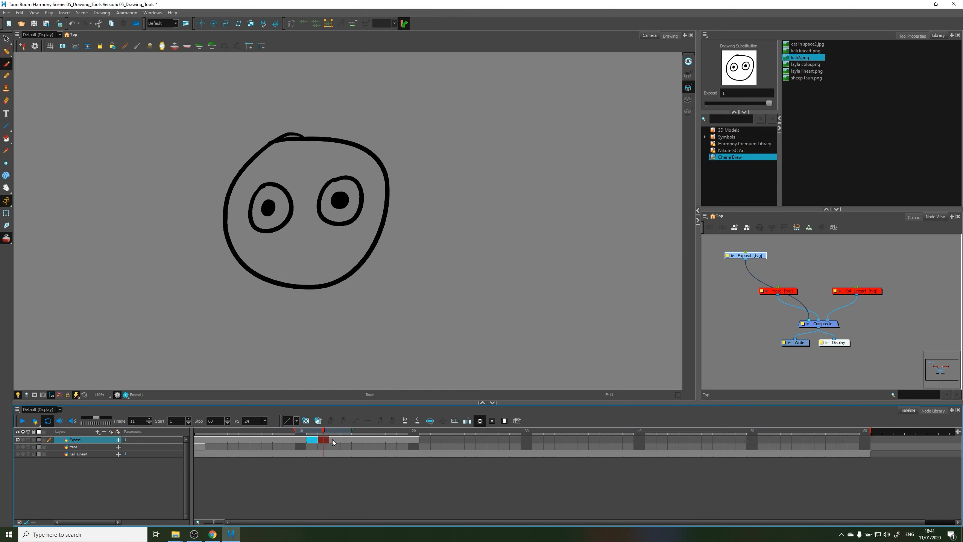
left_click(415, 439)
left_click(492, 438)
left_click(413, 439)
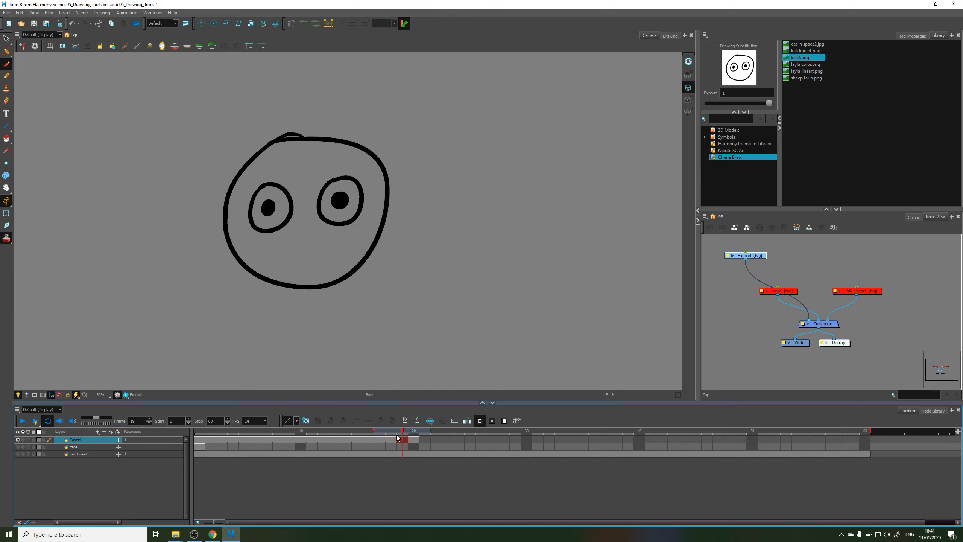
Turn off onion skinning and scrub back through the exposed frames of the Exposd layer.
left_click(425, 439)
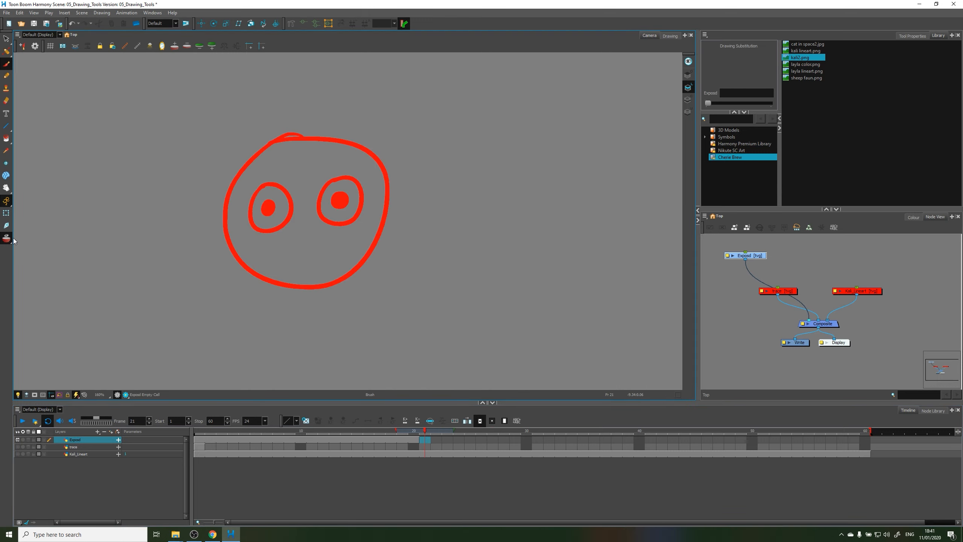
key("alt+o")
left_click(415, 433)
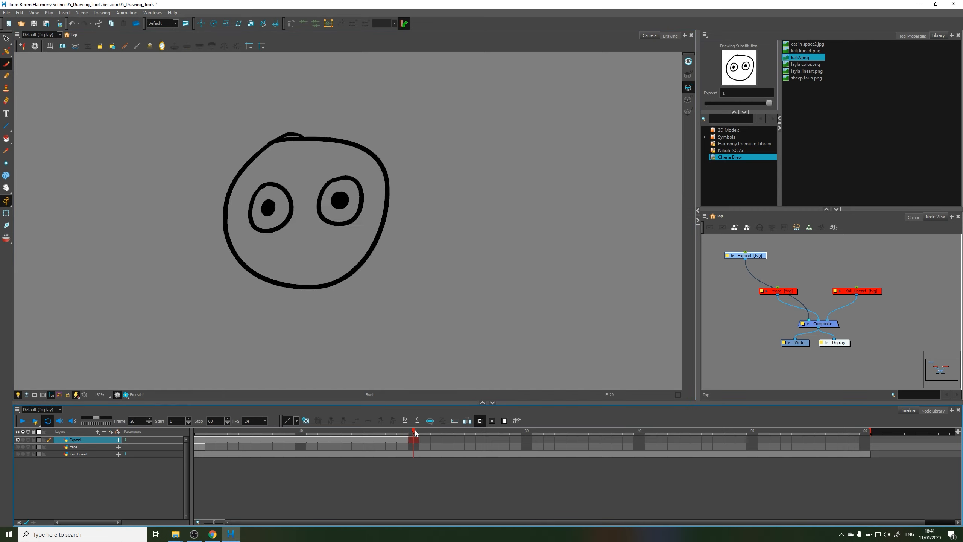
left_click_drag(415, 433, 384, 437)
left_click_drag(282, 440, 230, 451)
Duplicate the face drawing at frame 11 of the Exposd layer.
left_click(304, 441)
left_click(310, 440)
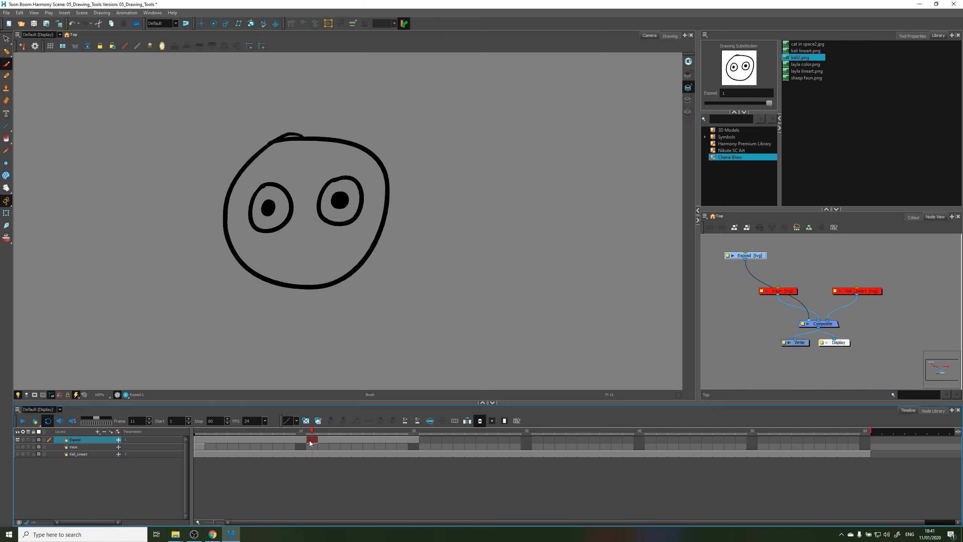
left_click(318, 421)
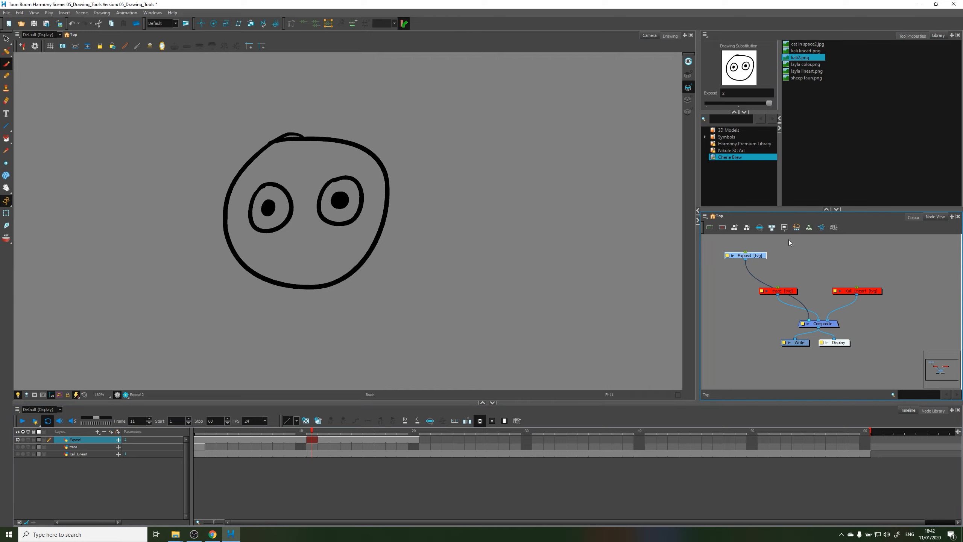
mouse_move(756, 259)
left_mouse_down()
mouse_move(765, 251)
mouse_move(749, 270)
mouse_move(767, 265)
left_mouse_up()
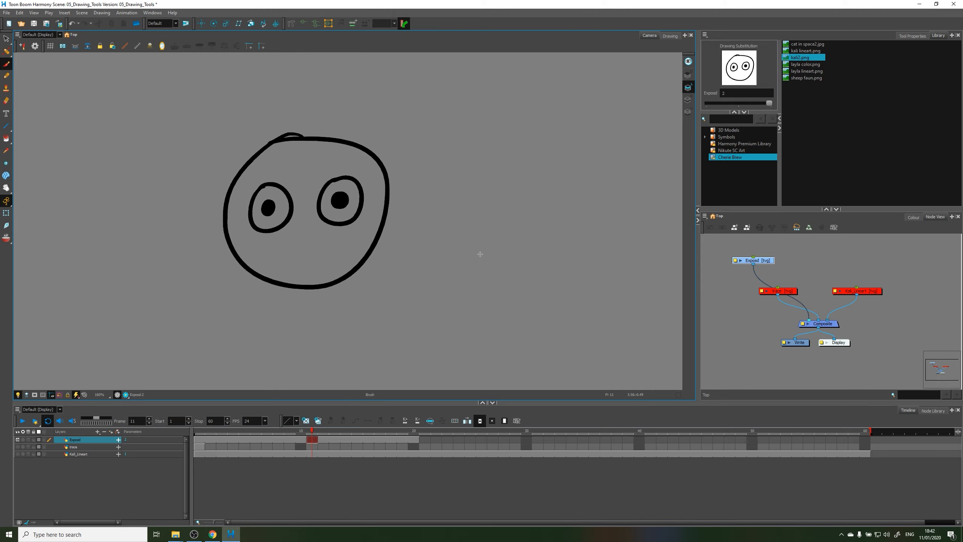
left_click(745, 92)
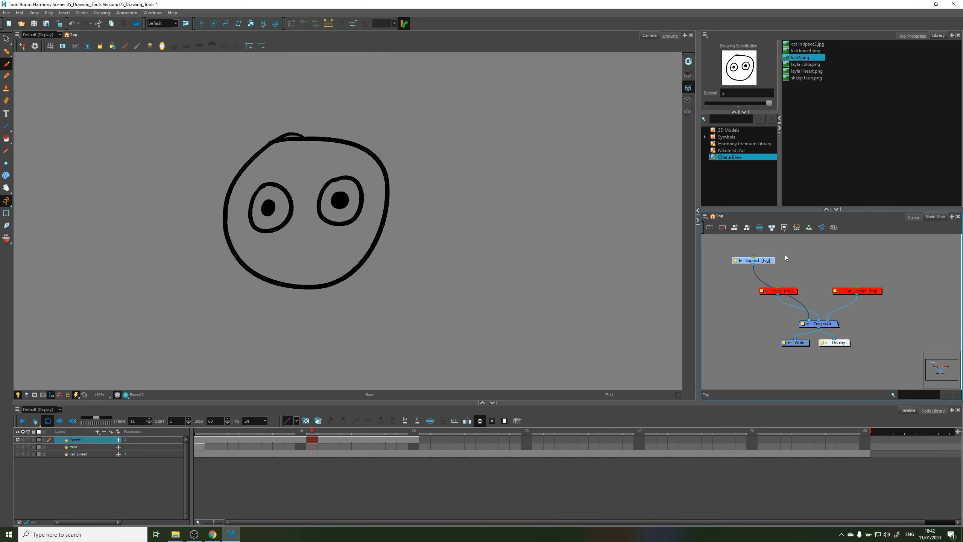
left_click_drag(766, 265, 768, 267)
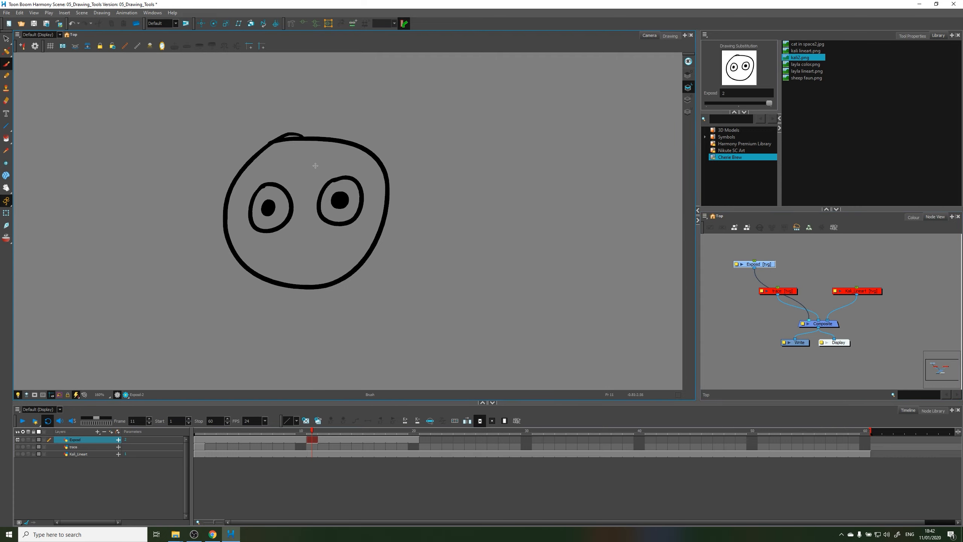
left_click(737, 94)
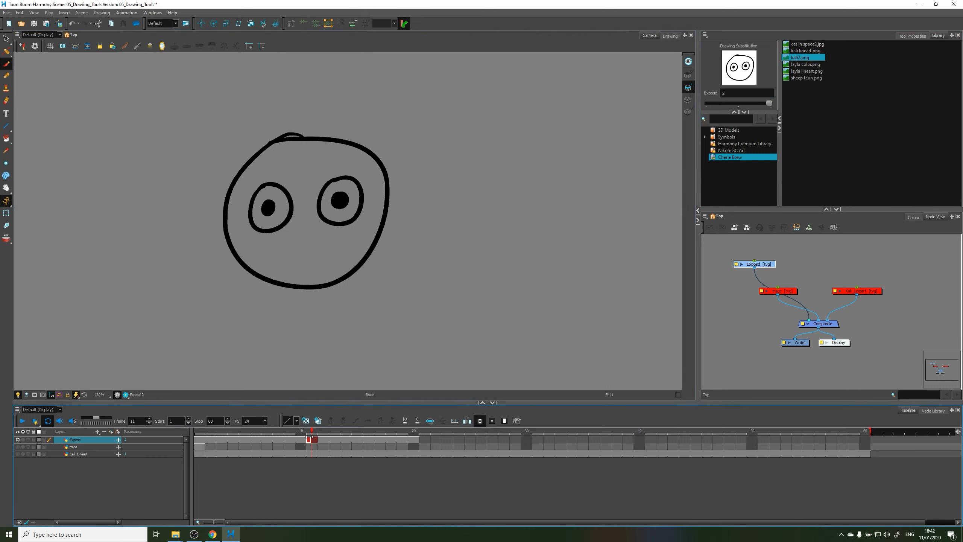
Delete both eye pupils from the duplicated face drawing at frame 14 with the Select tool.
mouse_move(313, 433)
left_mouse_down()
mouse_move(270, 437)
mouse_move(347, 437)
mouse_move(252, 439)
mouse_move(357, 439)
mouse_move(224, 441)
mouse_move(366, 438)
mouse_move(235, 451)
mouse_move(346, 444)
left_mouse_up()
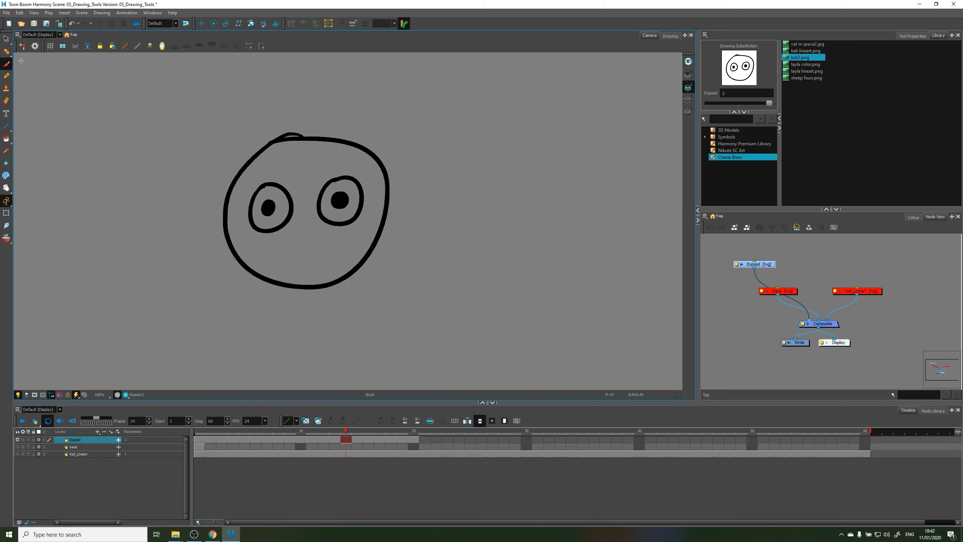
left_click(6, 39)
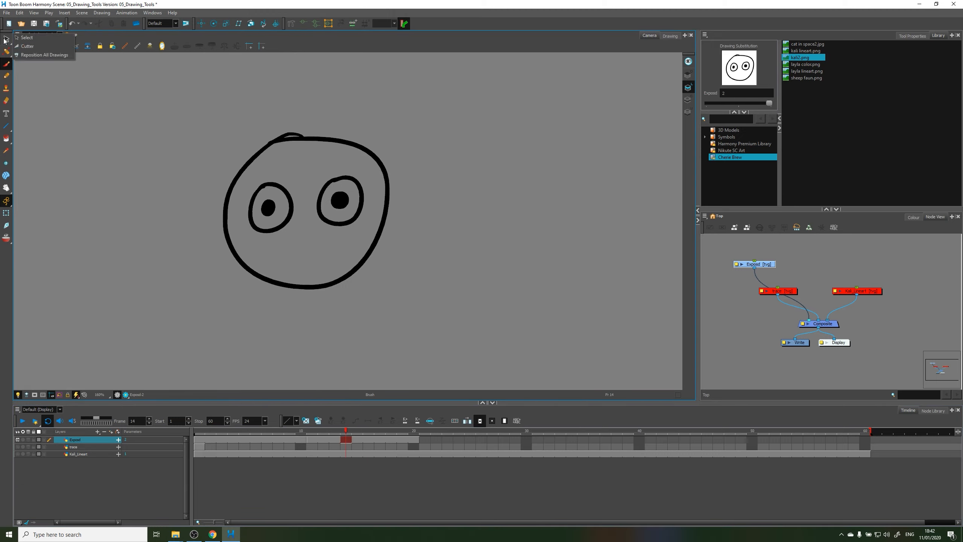
left_click(30, 37)
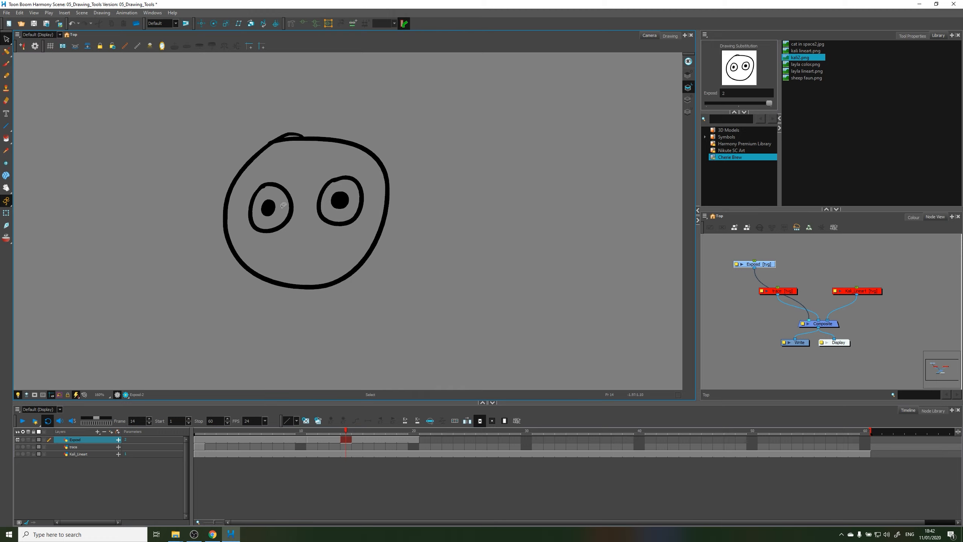
mouse_move(290, 180)
left_mouse_down()
mouse_move(279, 216)
mouse_move(265, 213)
left_mouse_up()
key("Delete")
left_click(339, 200)
key("Delete")
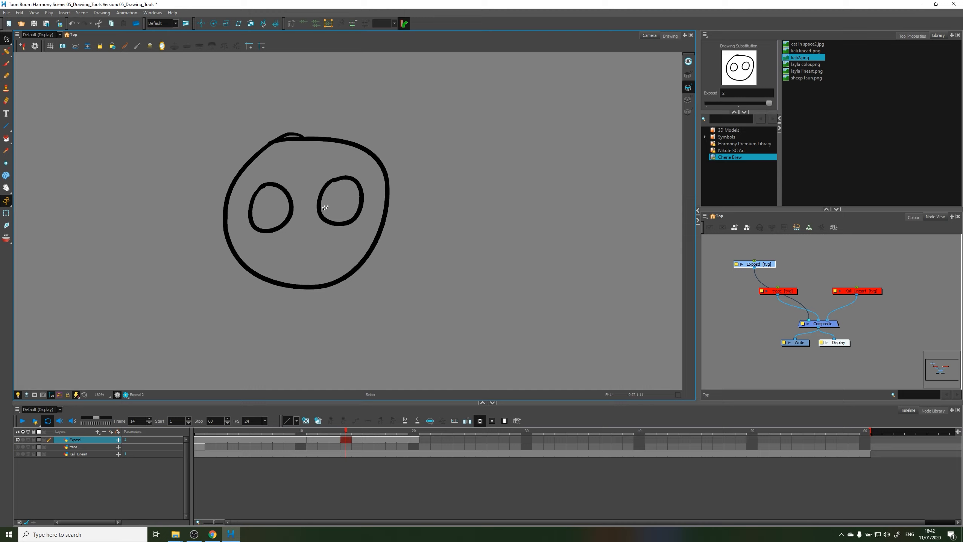
Scrub through the frames between 11 and 14 to view the edited drawing across its exposure.
mouse_move(327, 430)
left_mouse_down()
mouse_move(278, 431)
mouse_move(345, 431)
mouse_move(278, 432)
mouse_move(329, 432)
mouse_move(264, 448)
mouse_move(339, 444)
left_mouse_up()
mouse_move(330, 447)
left_mouse_down()
mouse_move(250, 448)
mouse_move(340, 437)
left_mouse_up()
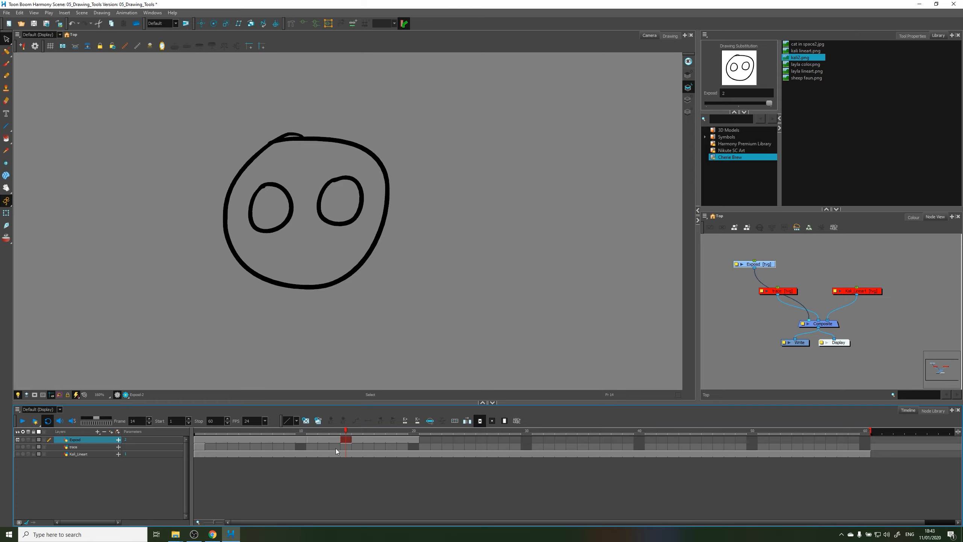
mouse_move(325, 432)
left_mouse_down()
mouse_move(279, 435)
mouse_move(334, 436)
left_mouse_up()
left_click(323, 431)
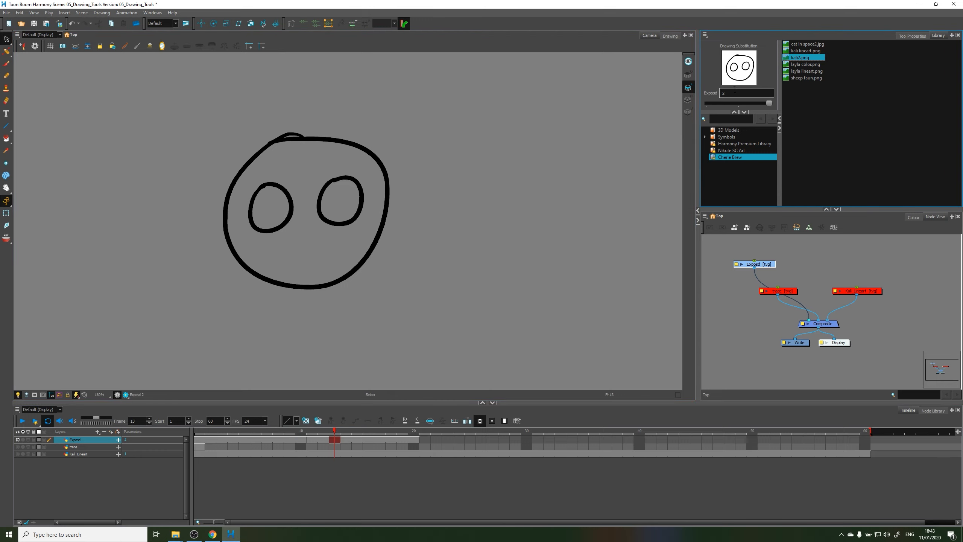
mouse_move(771, 265)
left_mouse_down()
mouse_move(777, 252)
mouse_move(766, 265)
left_mouse_up()
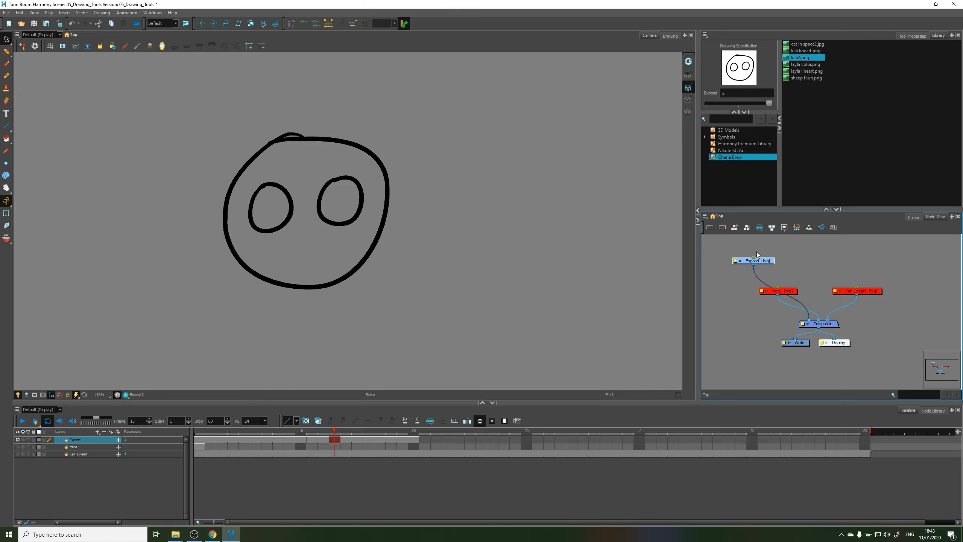
left_click_drag(764, 256, 756, 258)
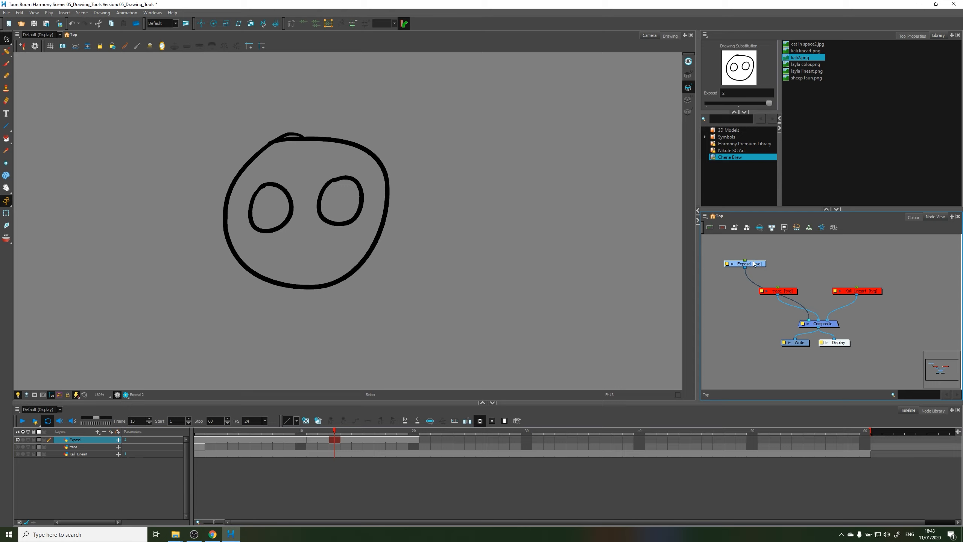
left_click(774, 265)
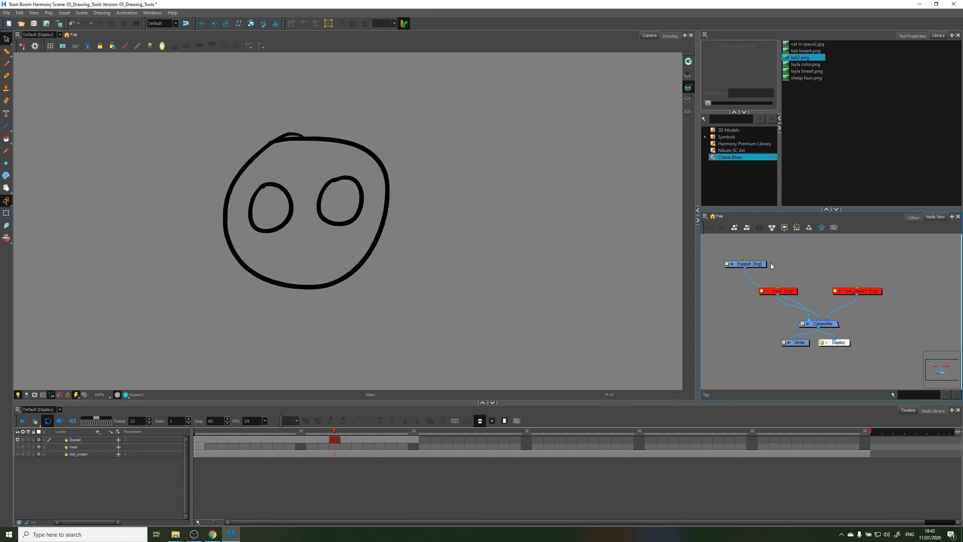
left_click(761, 263)
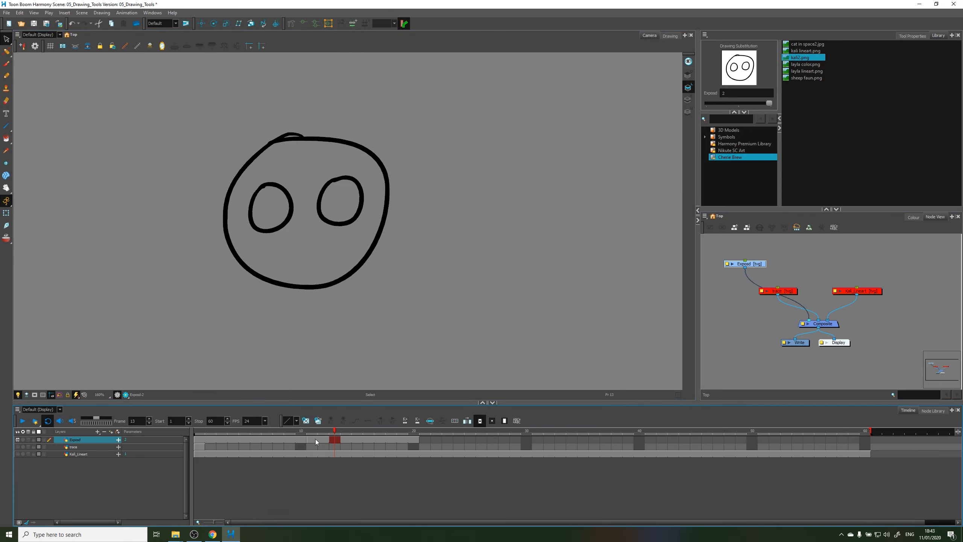
key("ctrl+z")
key("ctrl+z")
key("ctrl+z")
key("ctrl+z")
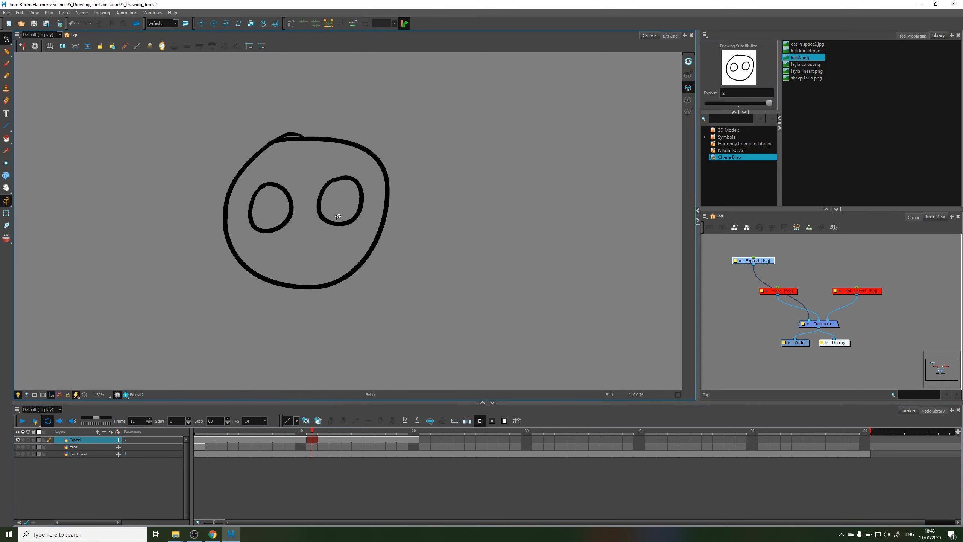
Scrub from frame 11 back to frame 9 to compare the duplicated drawing with the original face.
left_click(315, 165)
left_click_drag(310, 433, 289, 439)
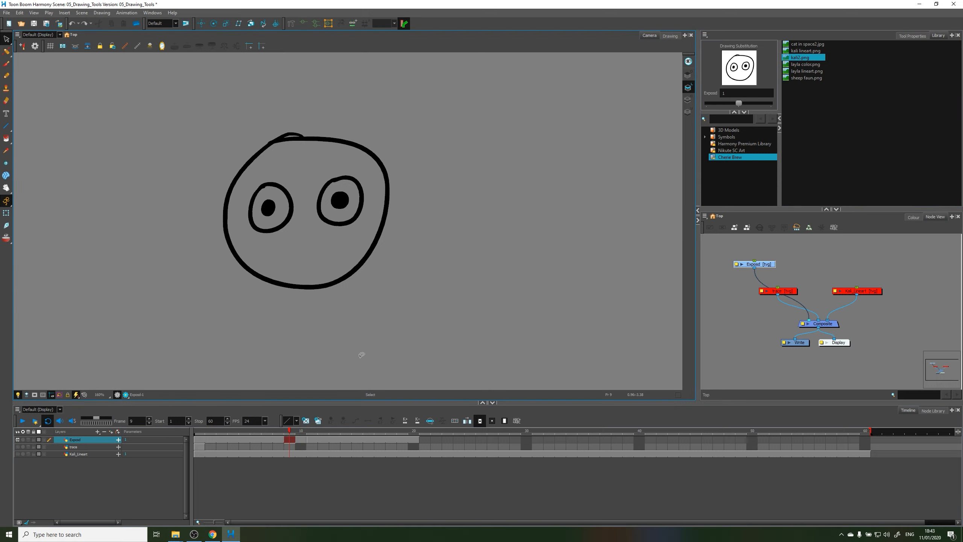
Erase both complete eyes from the duplicated face drawing at frame 11 of the Exposd layer.
left_click(312, 439)
key("alt+b")
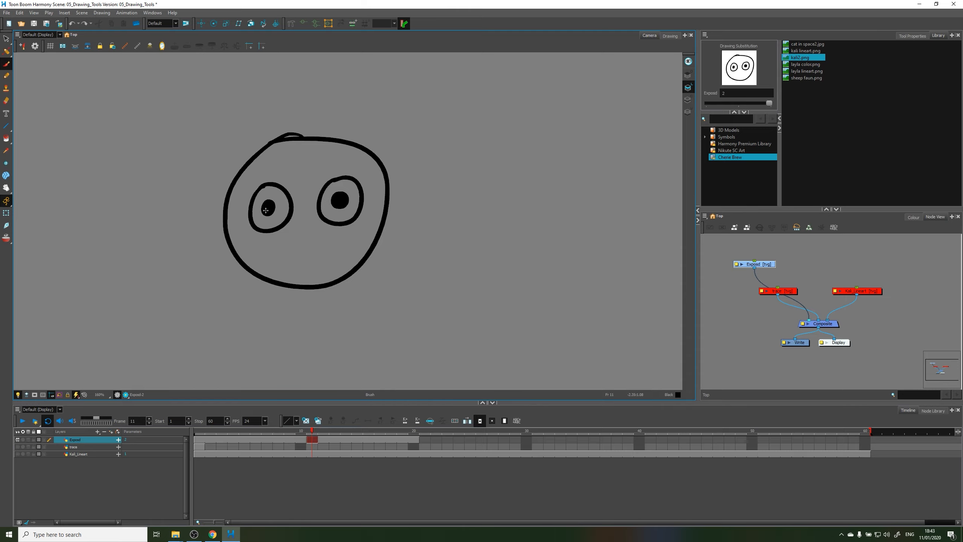
key("alt+e")
left_click_drag(269, 211, 271, 207)
mouse_move(339, 201)
left_mouse_down()
mouse_move(353, 180)
mouse_move(322, 197)
mouse_move(338, 224)
mouse_move(257, 197)
mouse_move(263, 232)
left_mouse_up()
key("alt+b")
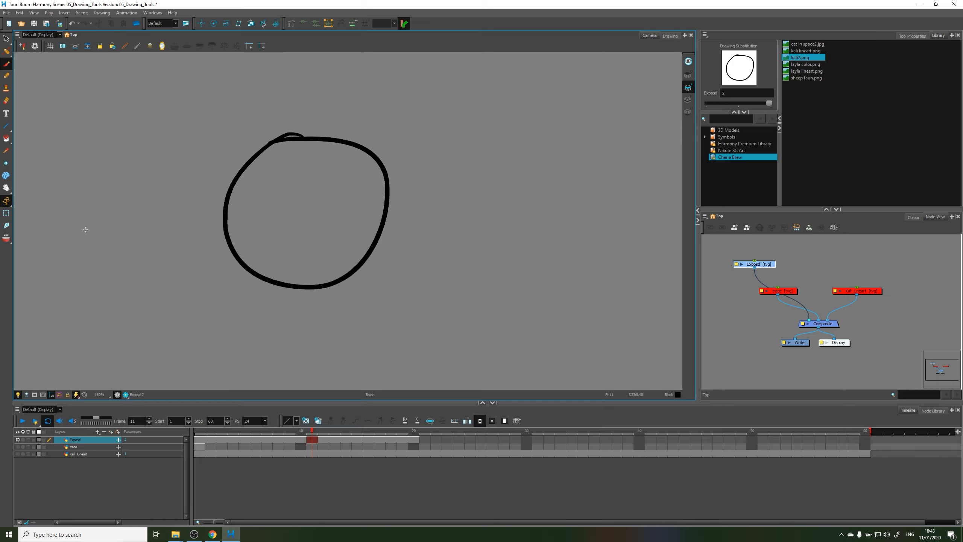
Draw two curved closed eyelids on the frame 11 face with the Brush, using onion skin as a guide.
left_click(6, 238)
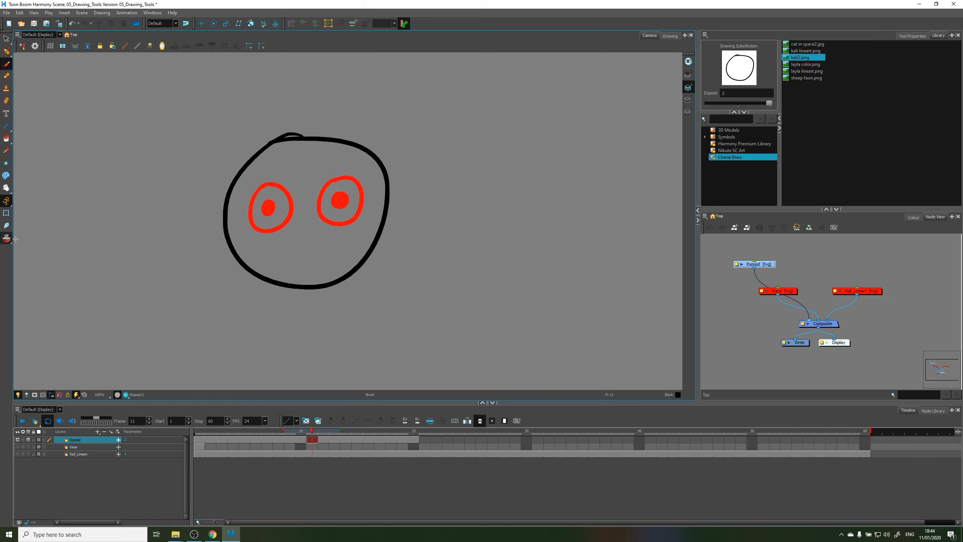
left_click_drag(280, 205, 244, 217)
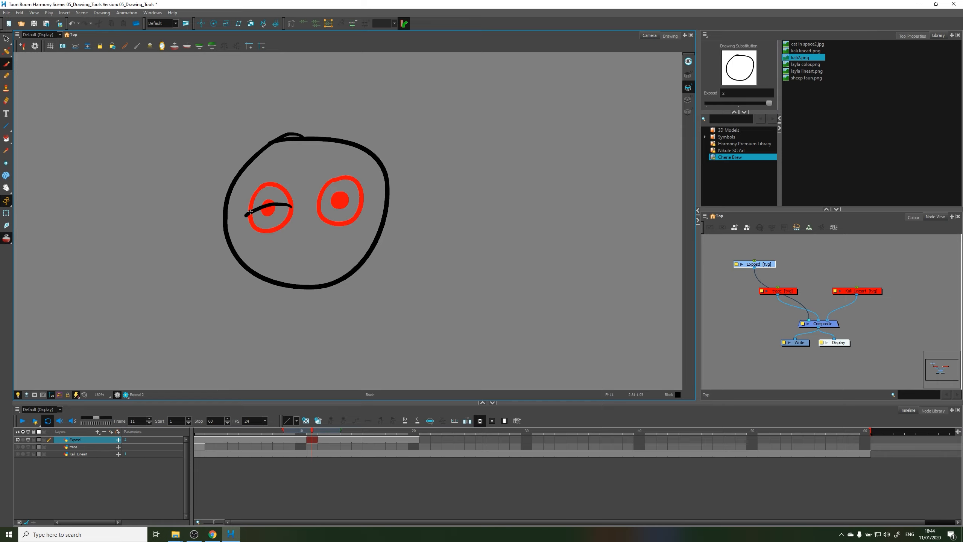
left_click_drag(316, 207, 368, 210)
key("ctrl+z")
left_click(6, 237)
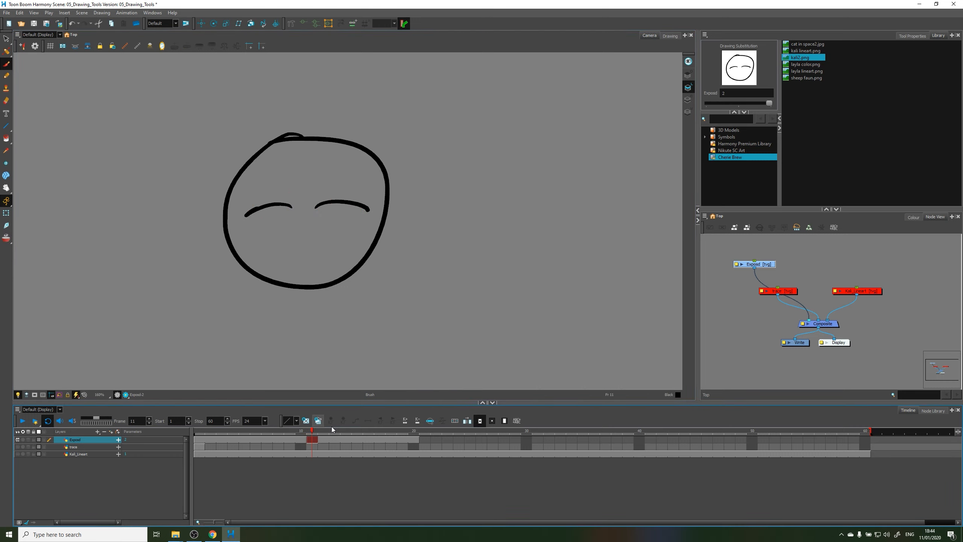
Duplicate the open-eyed face drawing at frame 6 of the Exposd layer and erase both eyes from the copy.
mouse_move(331, 429)
left_mouse_down()
mouse_move(268, 447)
mouse_move(328, 444)
mouse_move(264, 450)
mouse_move(338, 452)
mouse_move(269, 455)
mouse_move(323, 458)
mouse_move(255, 455)
left_mouse_up()
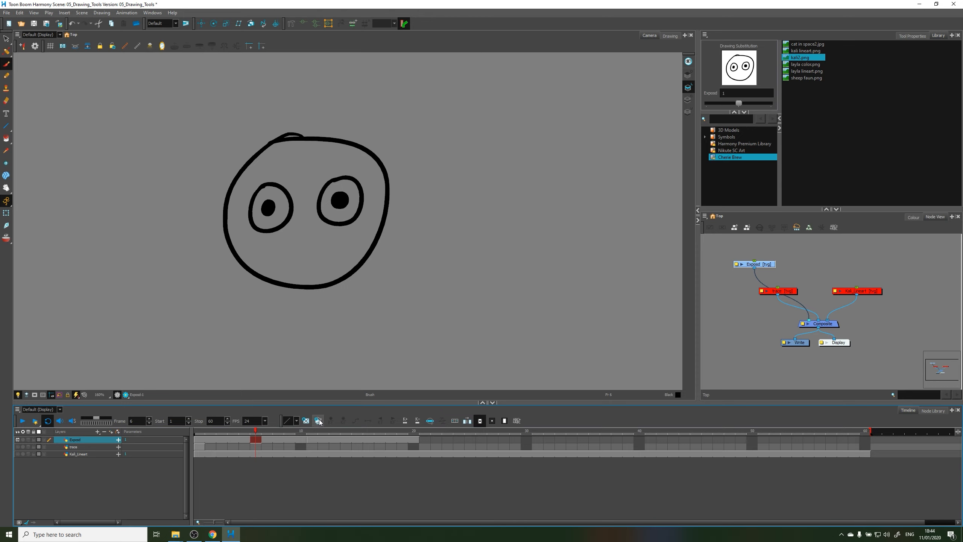
left_click(318, 421)
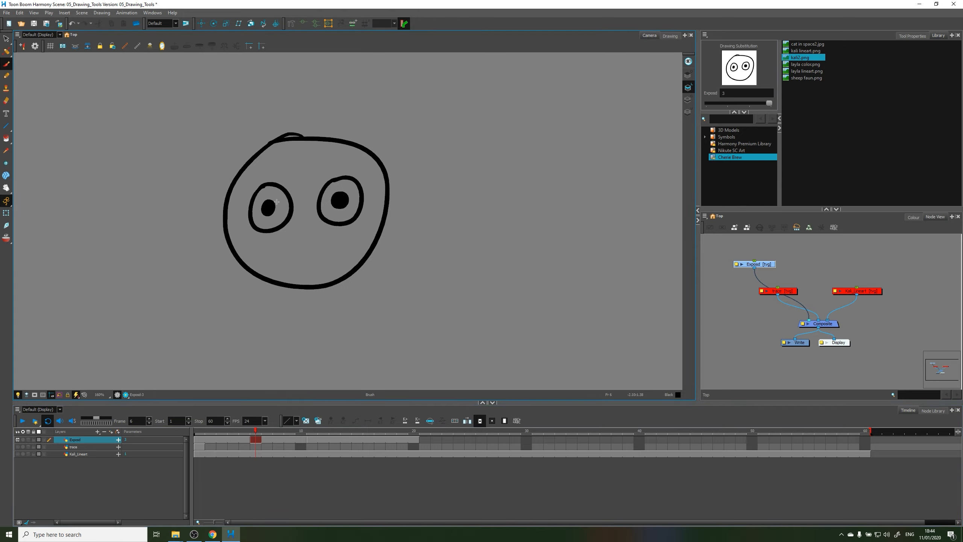
key("alt+e")
mouse_move(275, 207)
left_mouse_down()
mouse_move(249, 214)
mouse_move(261, 194)
left_mouse_up()
mouse_move(330, 182)
left_mouse_down()
mouse_move(341, 216)
mouse_move(353, 181)
left_mouse_up()
key("alt+b")
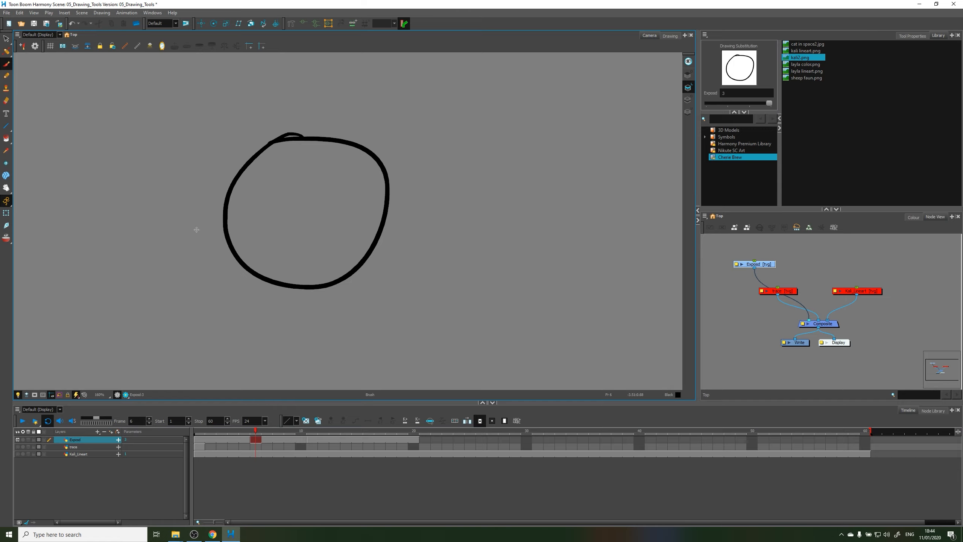
Draw half-closed eyes with pupils on the frame 6 face with the Brush, using onion skin as a guide.
left_click(6, 238)
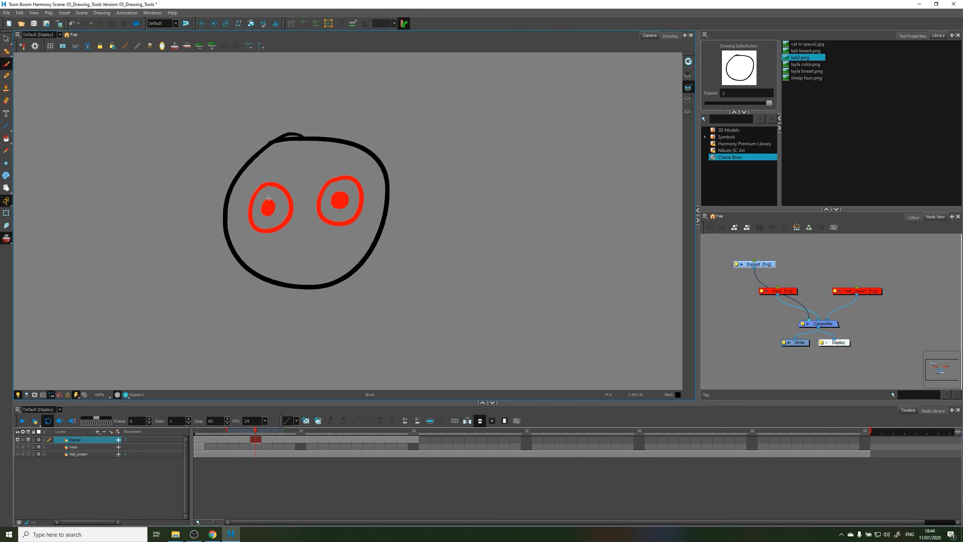
mouse_move(291, 198)
left_mouse_down()
mouse_move(266, 200)
mouse_move(250, 215)
mouse_move(291, 211)
mouse_move(292, 200)
left_mouse_up()
mouse_move(360, 194)
left_mouse_down()
mouse_move(317, 199)
mouse_move(330, 207)
mouse_move(359, 200)
mouse_move(320, 203)
mouse_move(329, 209)
mouse_move(360, 198)
mouse_move(341, 203)
left_mouse_up()
key("ctrl+z")
left_click_drag(267, 207, 269, 211)
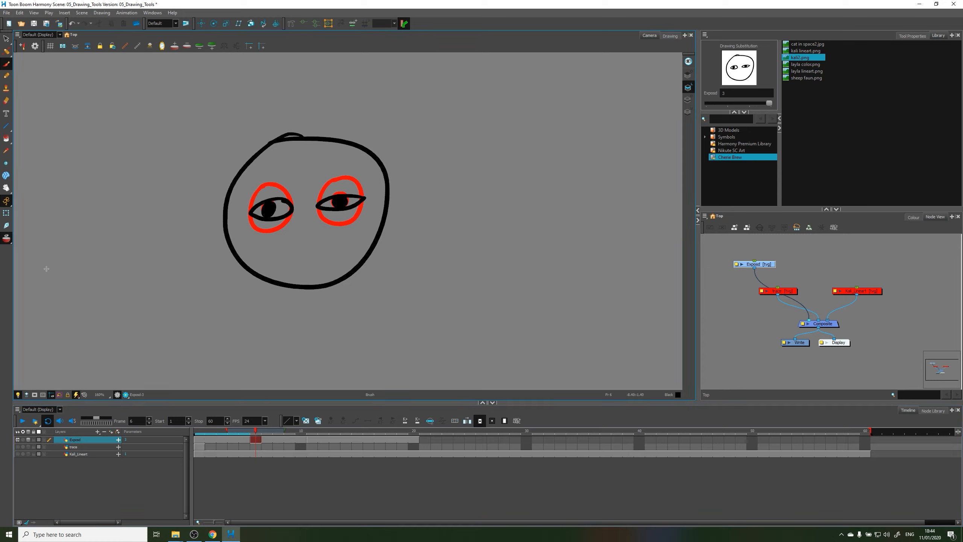
left_click(6, 238)
Play the blink animation from frame 1 and scrub back over the half-closed eyes drawing.
left_click_drag(257, 431, 235, 429)
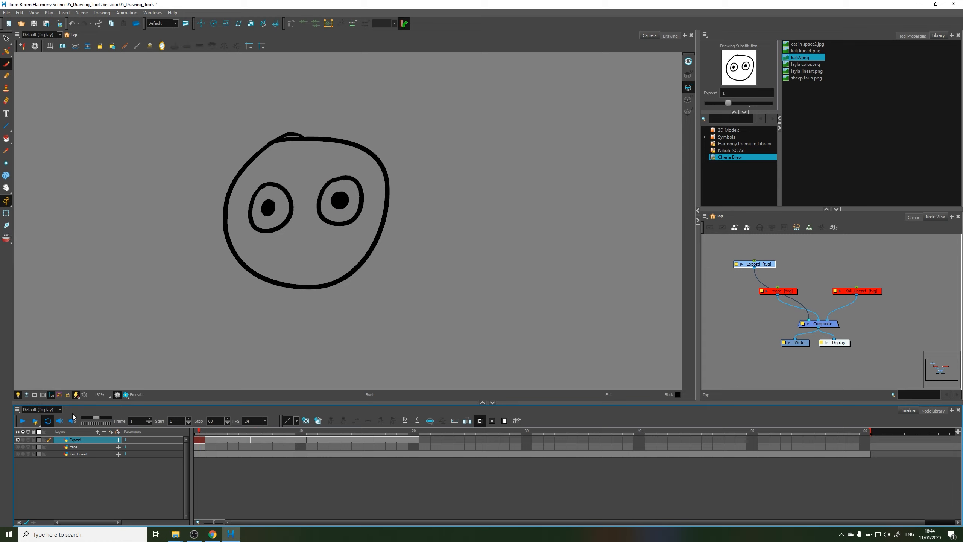
left_click(22, 421)
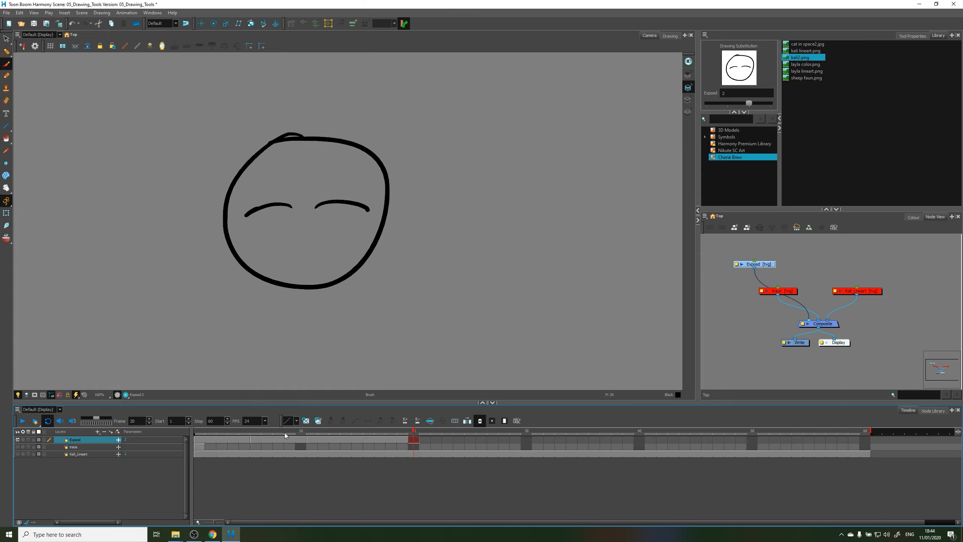
mouse_move(245, 438)
left_mouse_down()
mouse_move(265, 432)
mouse_move(215, 431)
mouse_move(346, 432)
mouse_move(182, 456)
mouse_move(313, 447)
mouse_move(218, 467)
mouse_move(346, 459)
mouse_move(219, 465)
mouse_move(267, 467)
left_mouse_up()
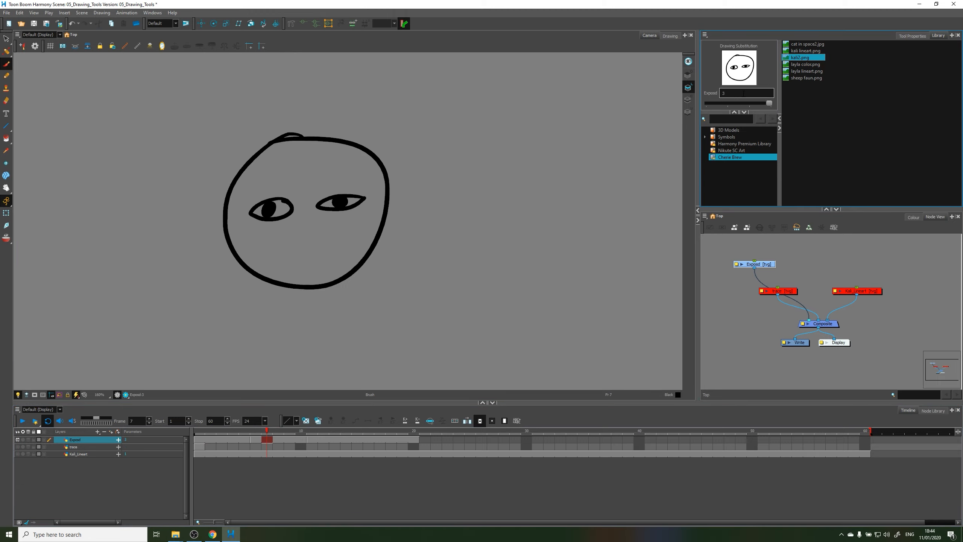
Draw a freehand circle with the Brush at frame 22 of the Exposd layer.
left_click(436, 439)
left_click_drag(298, 164, 278, 174)
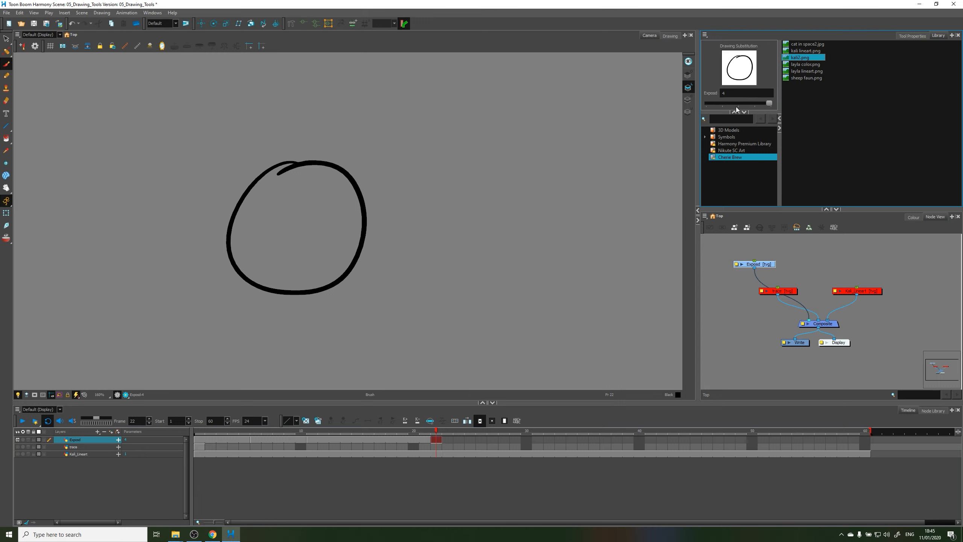
View the drawings exposed at frames 7, 14 and 22 to compare their drawing substitutions.
left_click(233, 431)
left_click(267, 431)
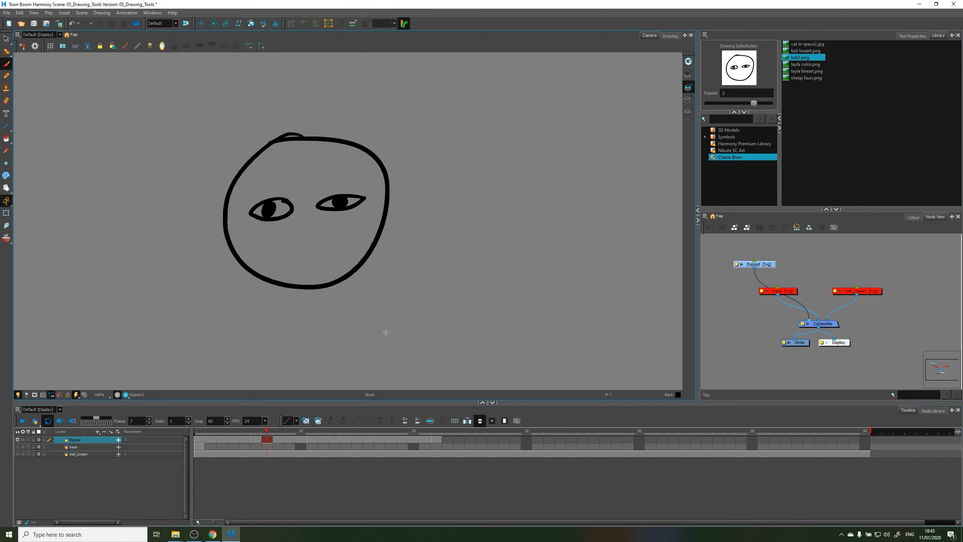
left_click(344, 432)
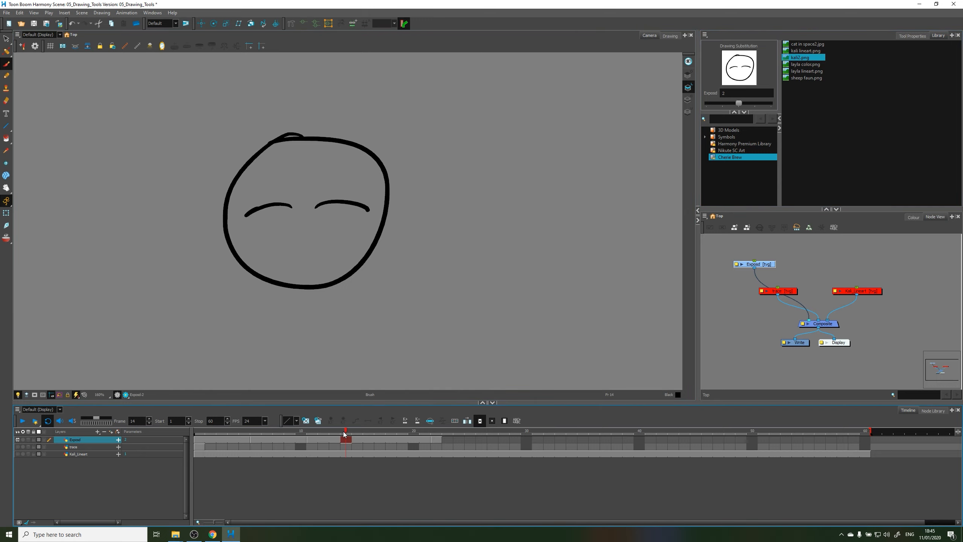
left_click(436, 432)
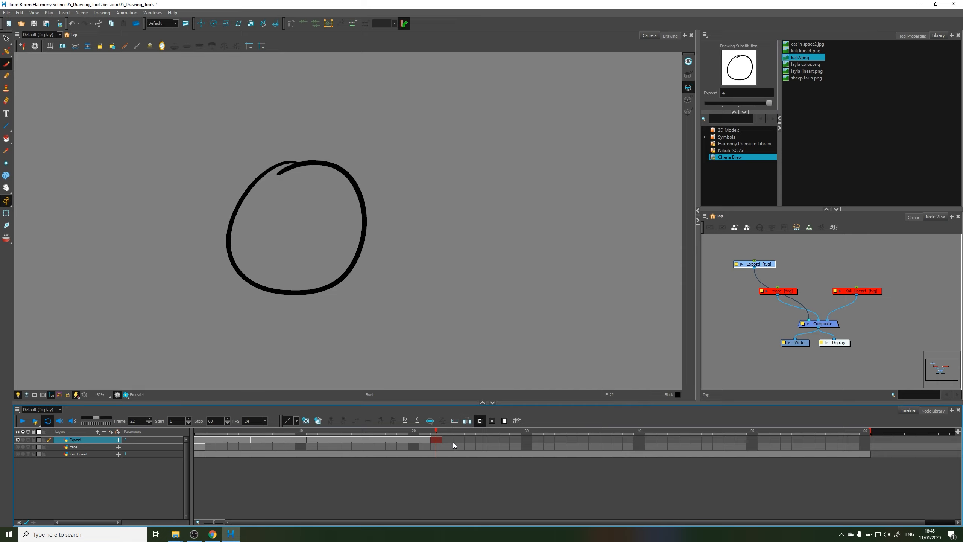
Delete the exposure in frames 18 to 27 of the Exposd layer.
left_click_drag(468, 439, 393, 441)
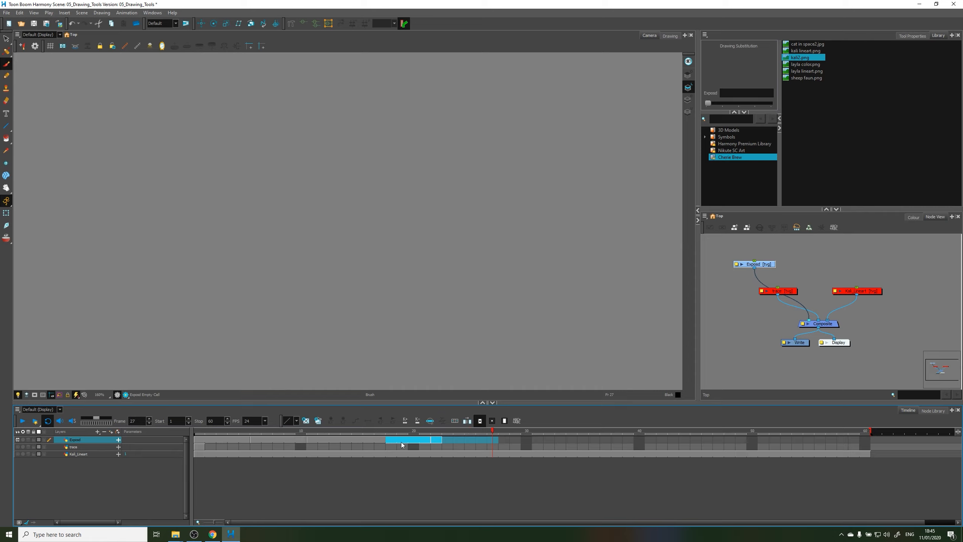
key("Delete")
left_click(405, 438)
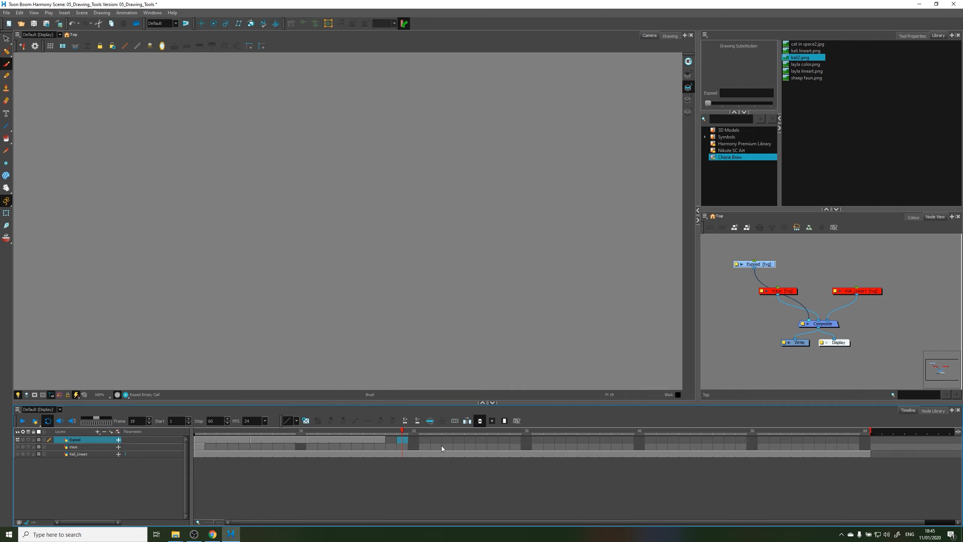
Expose drawing 3, the half-closed eyes, in the empty cell at frame 34 using drawing substitution.
mouse_move(451, 432)
left_mouse_down()
mouse_move(322, 431)
mouse_move(498, 426)
left_mouse_up()
mouse_move(572, 430)
left_mouse_down()
mouse_move(322, 432)
mouse_move(549, 427)
left_mouse_up()
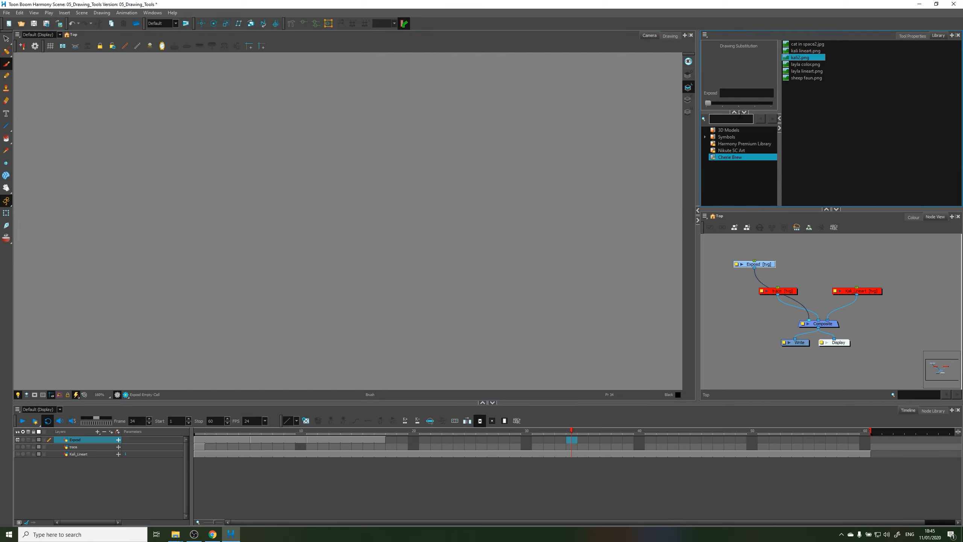
mouse_move(708, 102)
left_mouse_down()
mouse_move(779, 105)
mouse_move(716, 112)
mouse_move(766, 113)
mouse_move(758, 116)
left_mouse_up()
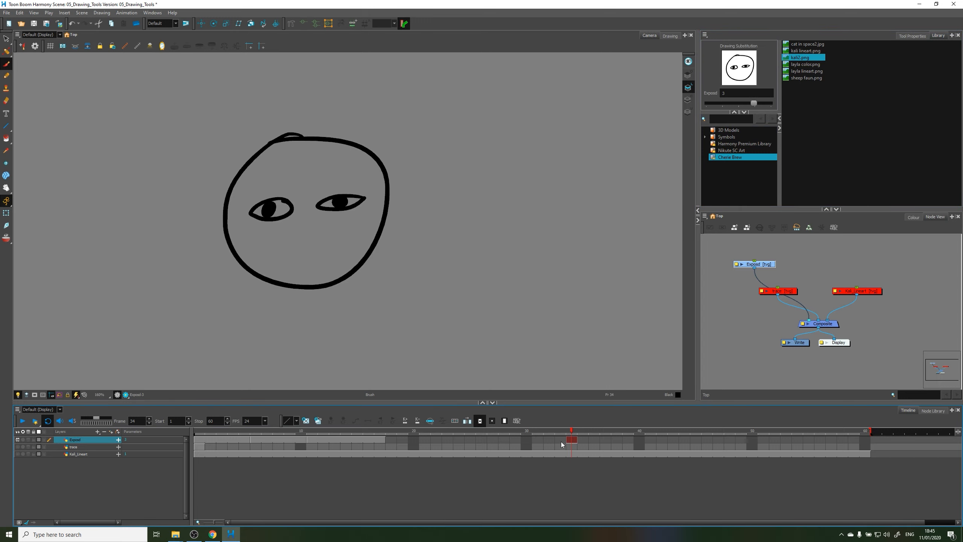
Extend the exposure of the half-closed eyes drawing from frame 34 to frame 60.
left_click_drag(573, 434, 684, 432)
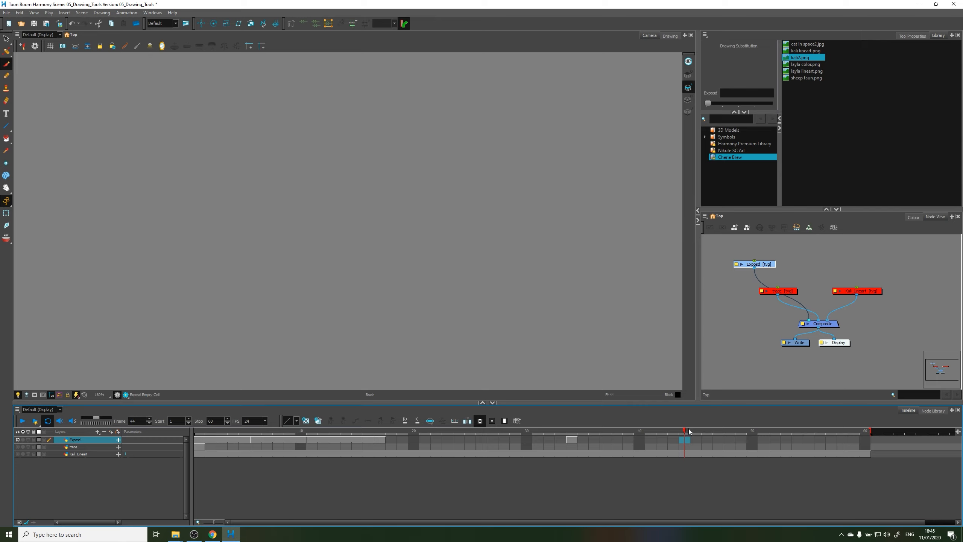
left_click(723, 439)
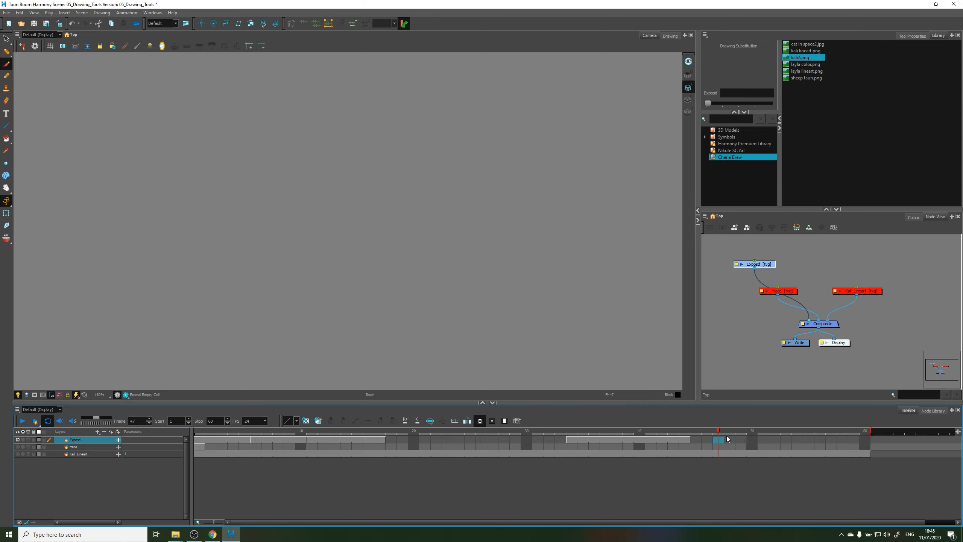
left_click(865, 440)
mouse_move(562, 432)
left_mouse_down()
mouse_move(544, 434)
mouse_move(580, 432)
left_mouse_up()
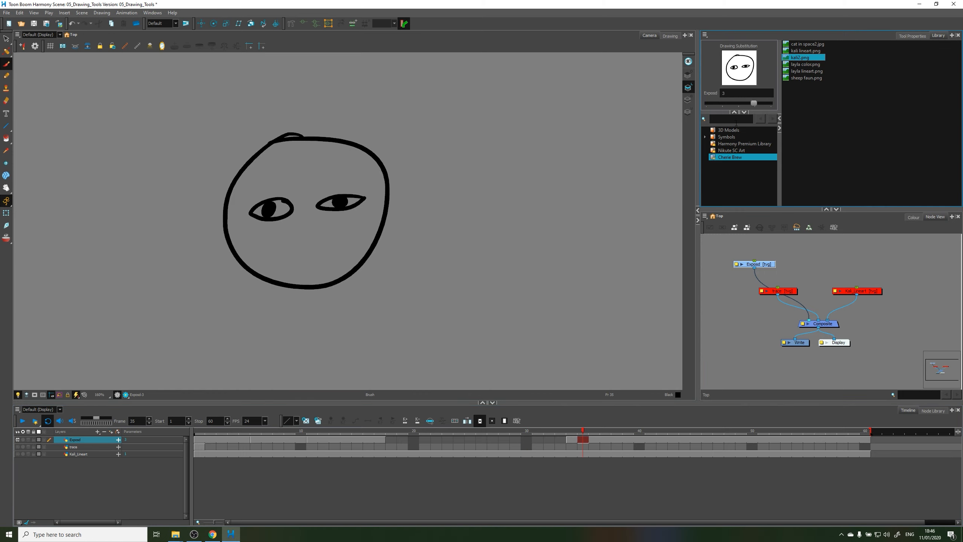
Clear the exposed cells between frames 32 and 60 of the Exposd layer.
left_click(755, 98)
left_click(574, 435)
mouse_move(573, 433)
left_mouse_down()
mouse_move(562, 435)
mouse_move(872, 440)
mouse_move(853, 444)
left_mouse_up()
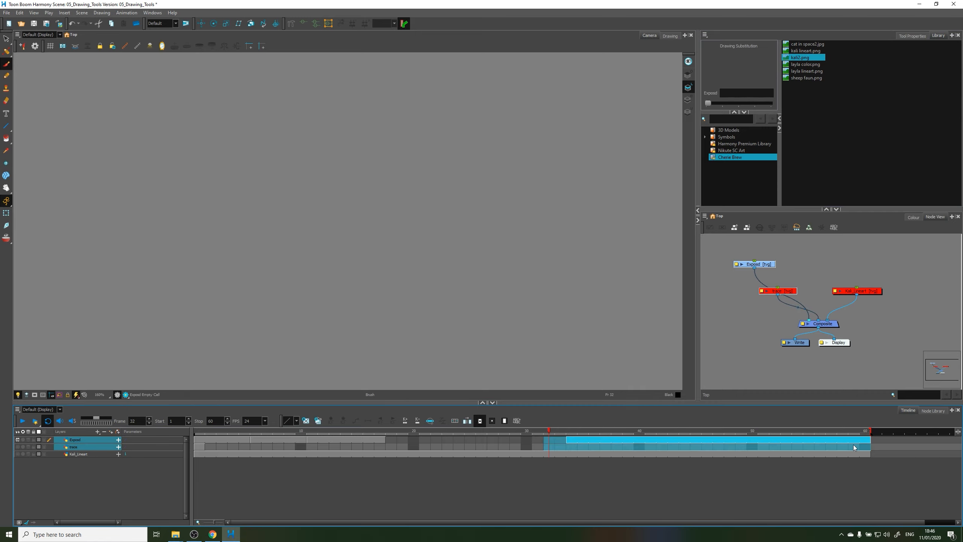
Delete the half-closed eyes drawing at frame 6 of the Exposd layer.
left_click(312, 431)
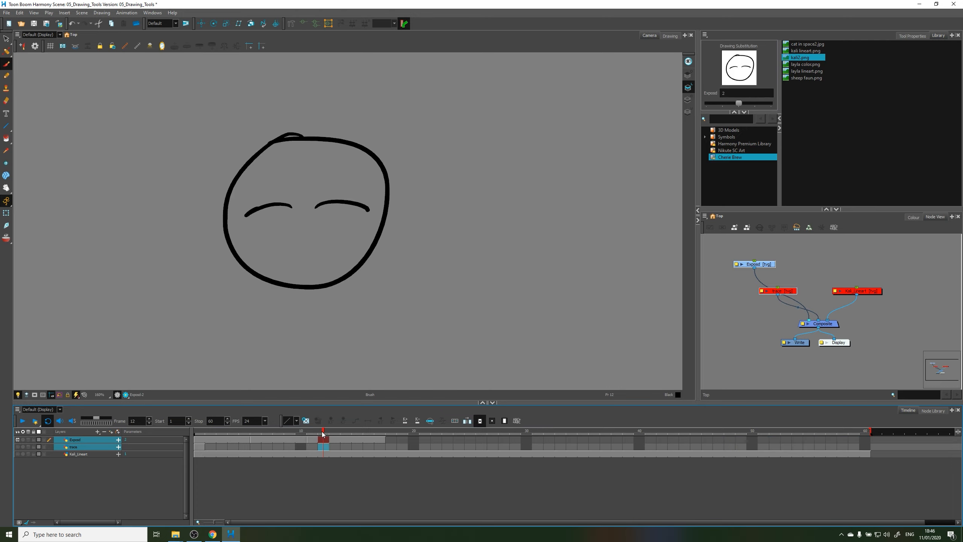
left_click_drag(314, 432, 271, 445)
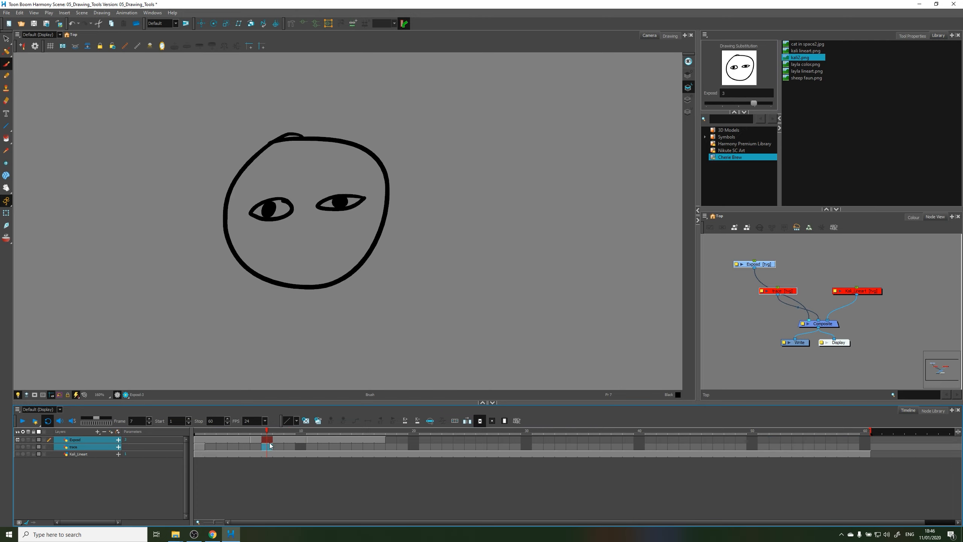
left_click(256, 440)
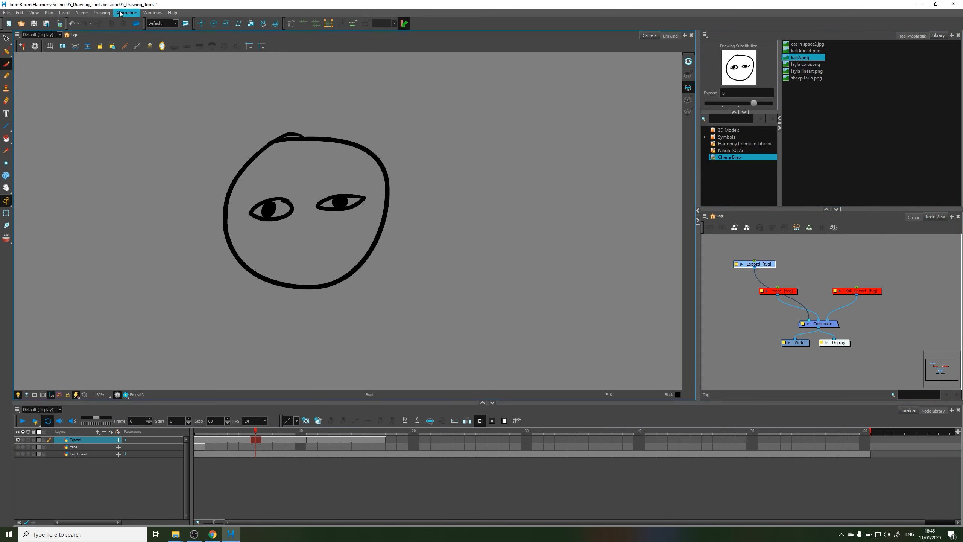
left_click(256, 440)
key("Delete")
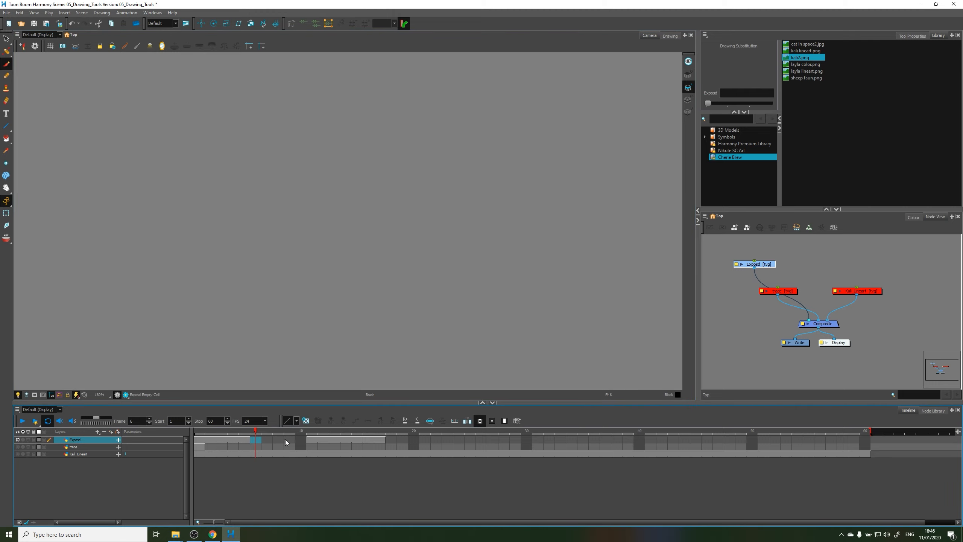
Substitute drawing 4, the circle, at frame 6 and remove it with Delete Selected Drawings.
mouse_move(706, 106)
left_mouse_down()
mouse_move(781, 110)
mouse_move(713, 109)
mouse_move(769, 110)
left_mouse_up()
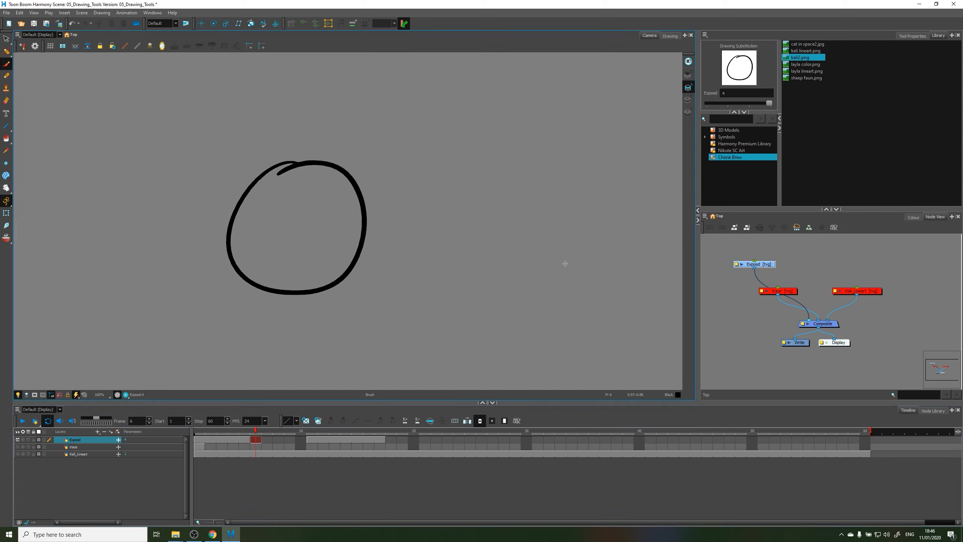
right_click(257, 438)
mouse_move(311, 348)
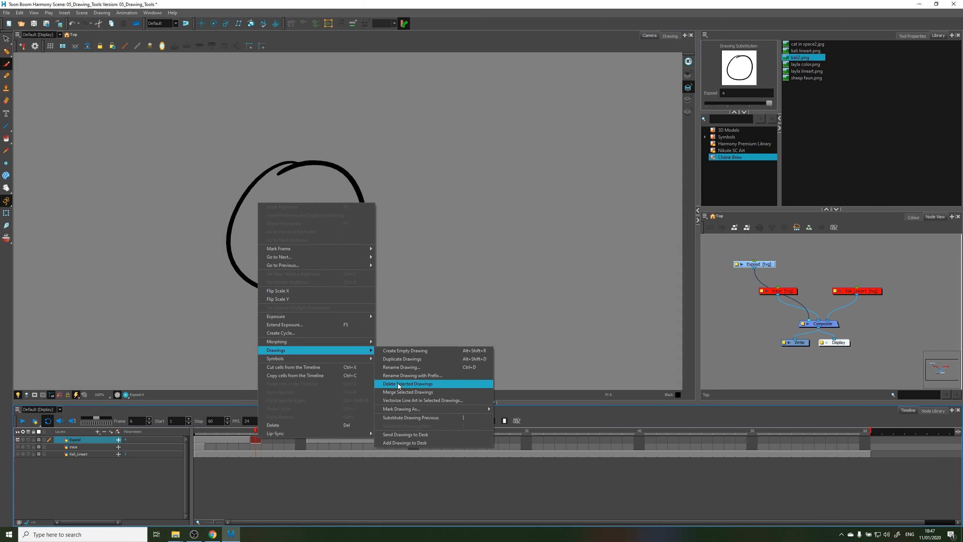
left_click(431, 384)
Extend the exposure of the open-eyed face drawing to frame 10, filling the gap before the closed-eyes drawing.
left_click(242, 438)
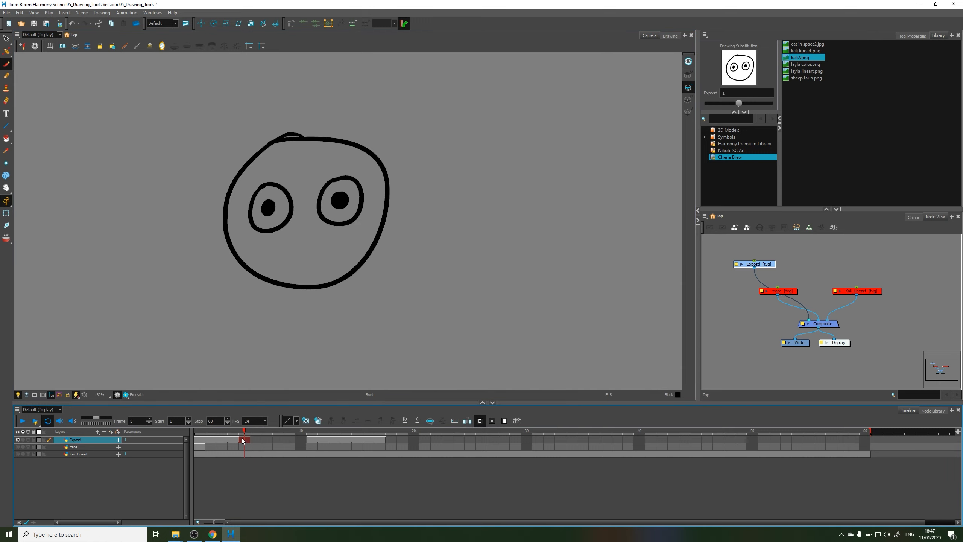
left_click(315, 431)
left_click(323, 439)
left_click(312, 439)
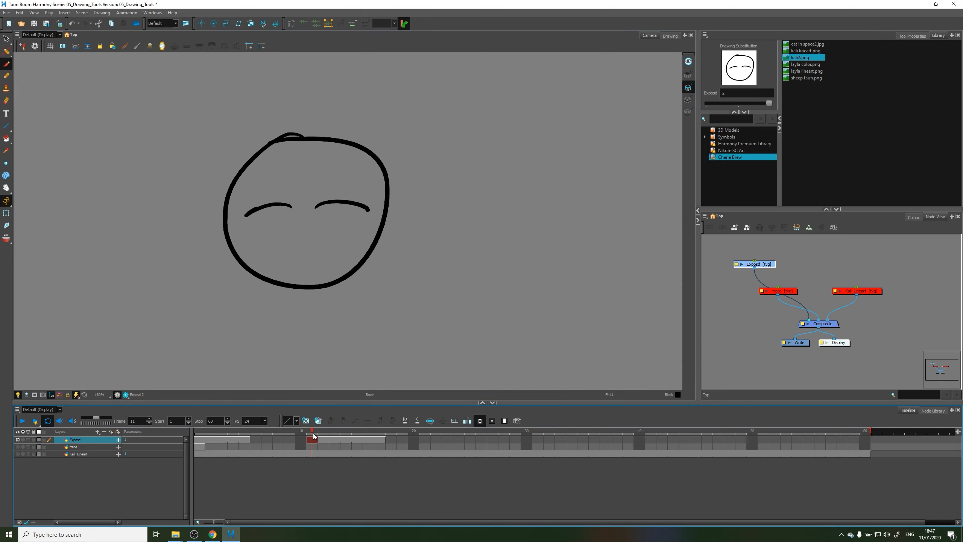
left_click(327, 439)
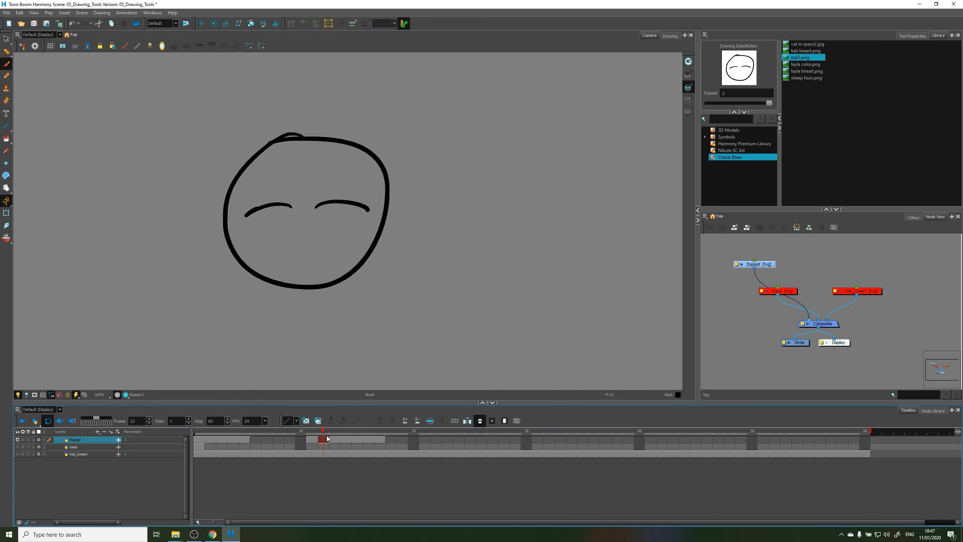
left_click(301, 442)
key("F5")
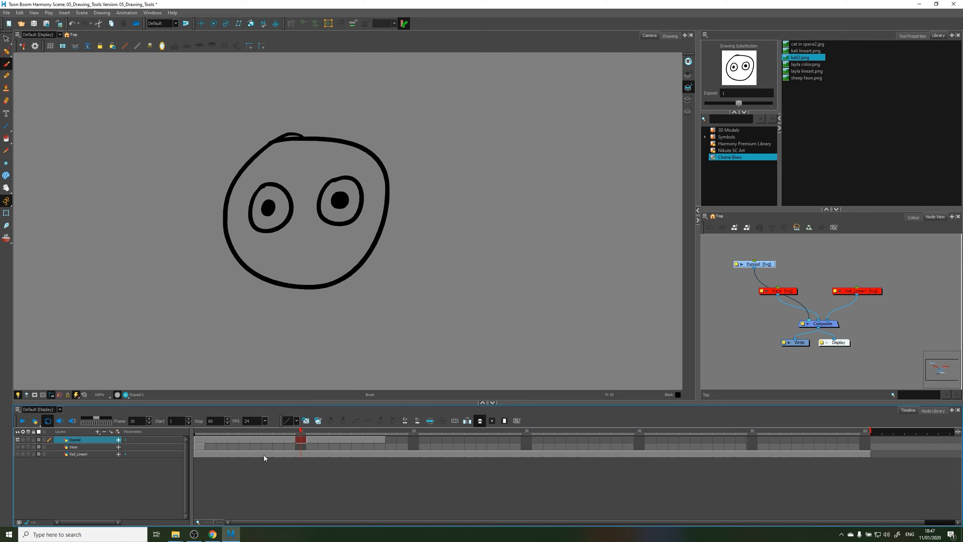
Undo the exposure extension and apply Fill Empty Cells across frames 3 to 14 of the Exposd layer.
key("ctrl+z")
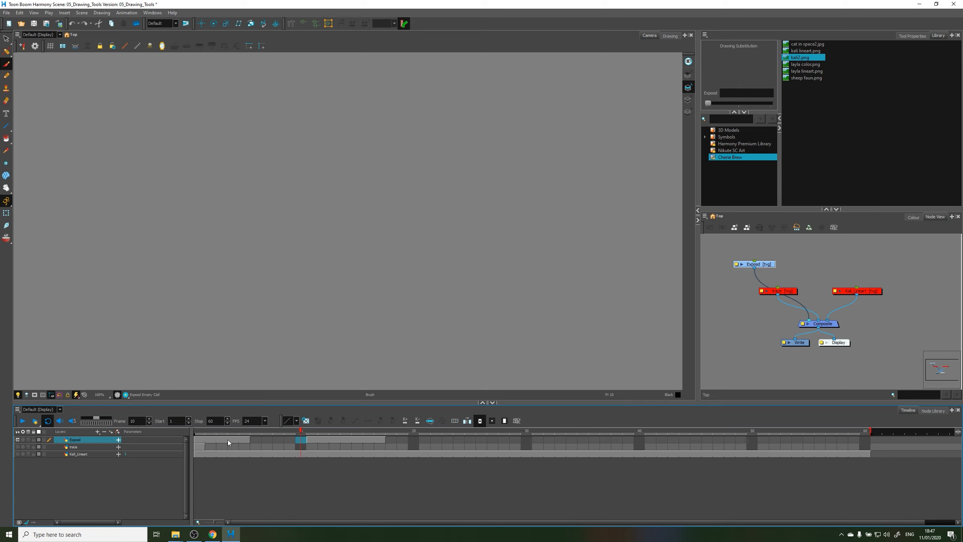
left_click_drag(228, 440, 340, 437)
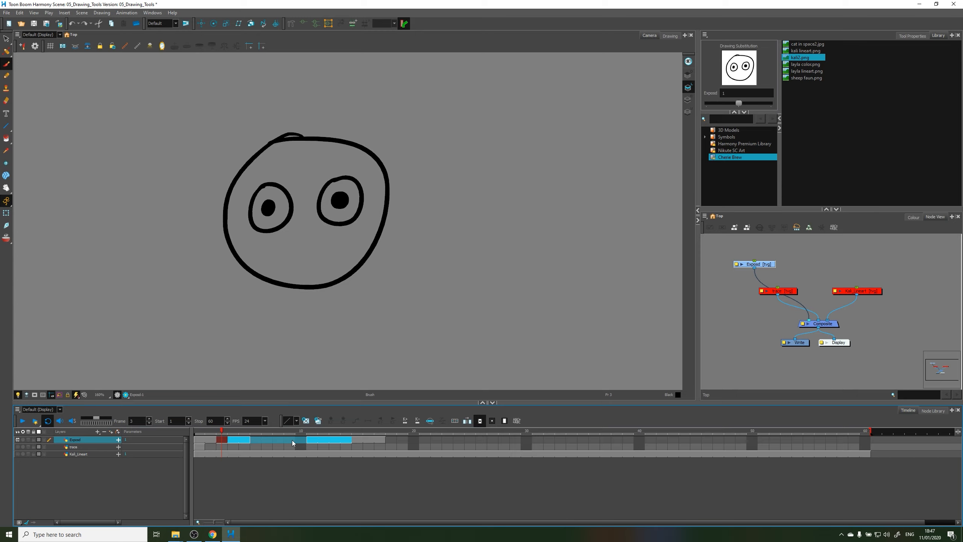
left_click(466, 421)
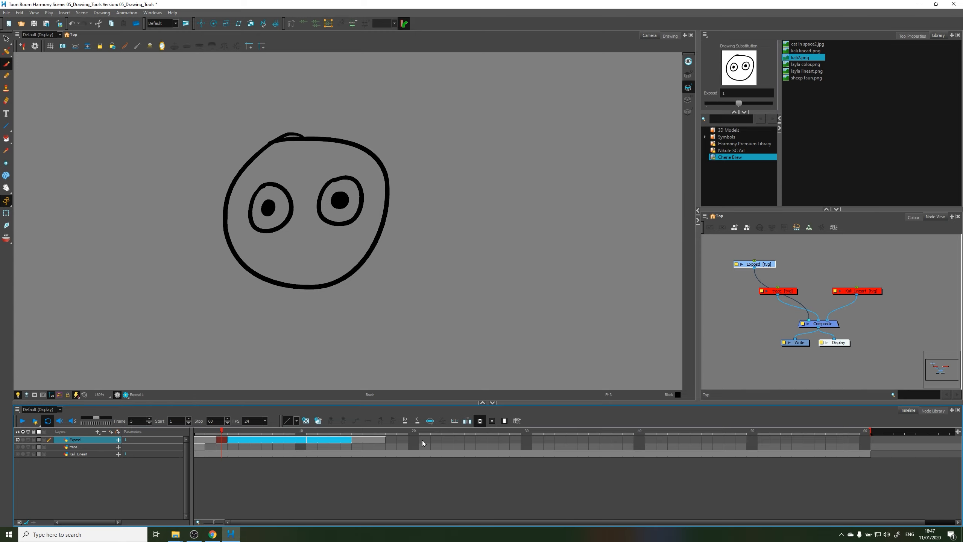
Compare the open-eyed and closed-eyes drawings on either side of the frame 10 to 11 change on the Exposd layer.
left_click(366, 441)
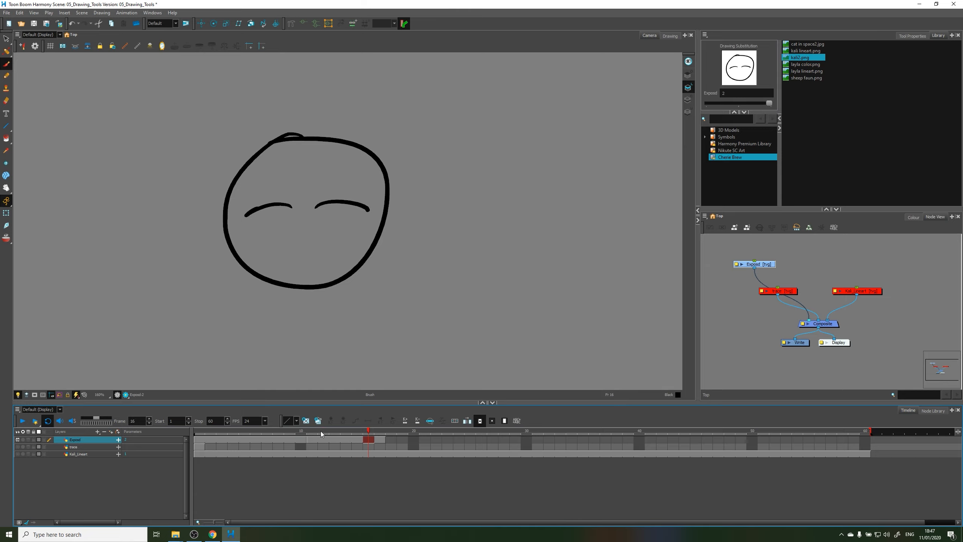
left_click(267, 439)
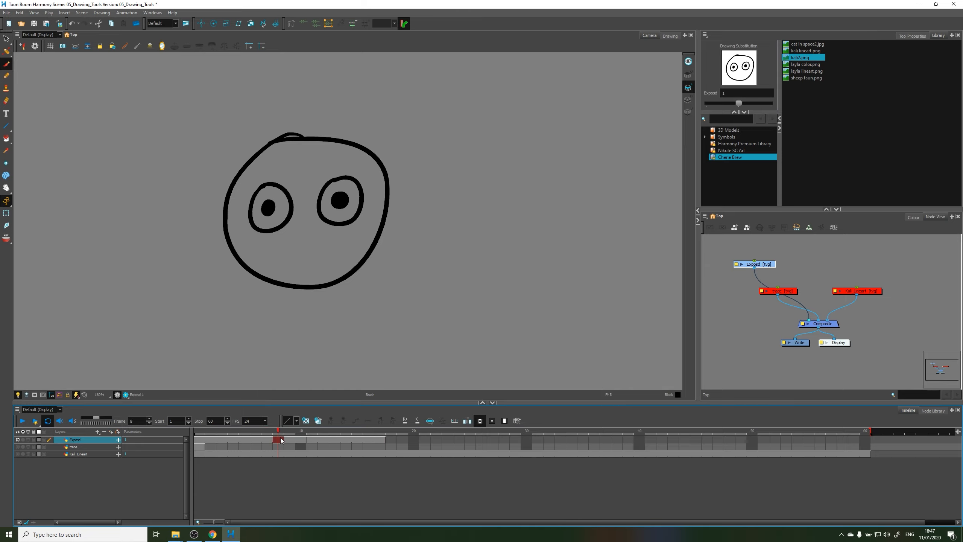
left_click(323, 441)
left_click(301, 439)
left_click(323, 441)
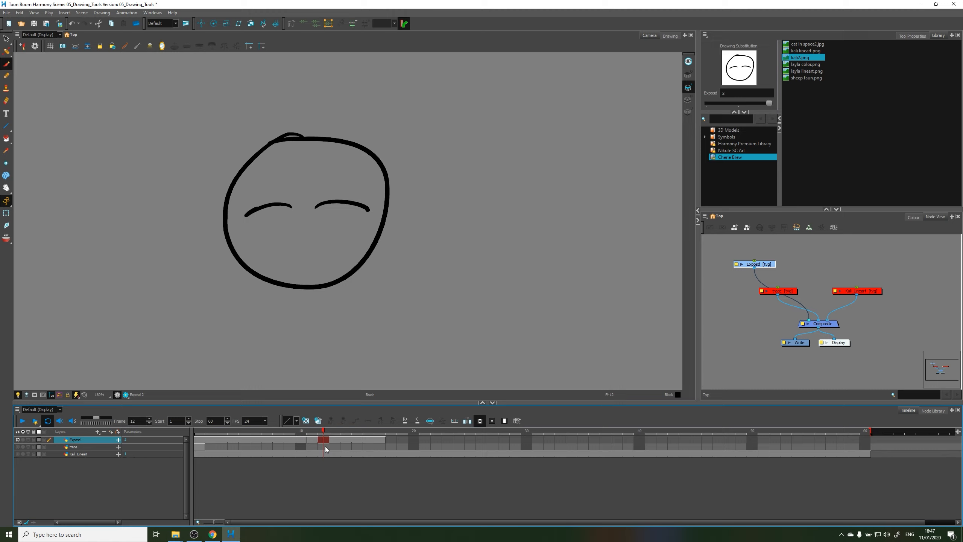
left_click(268, 440)
left_click_drag(278, 447, 335, 448)
left_click(290, 439)
left_click(323, 438)
mouse_move(312, 434)
left_mouse_down()
mouse_move(297, 432)
mouse_move(323, 432)
mouse_move(294, 431)
mouse_move(323, 433)
left_mouse_up()
left_click_drag(323, 432, 303, 433)
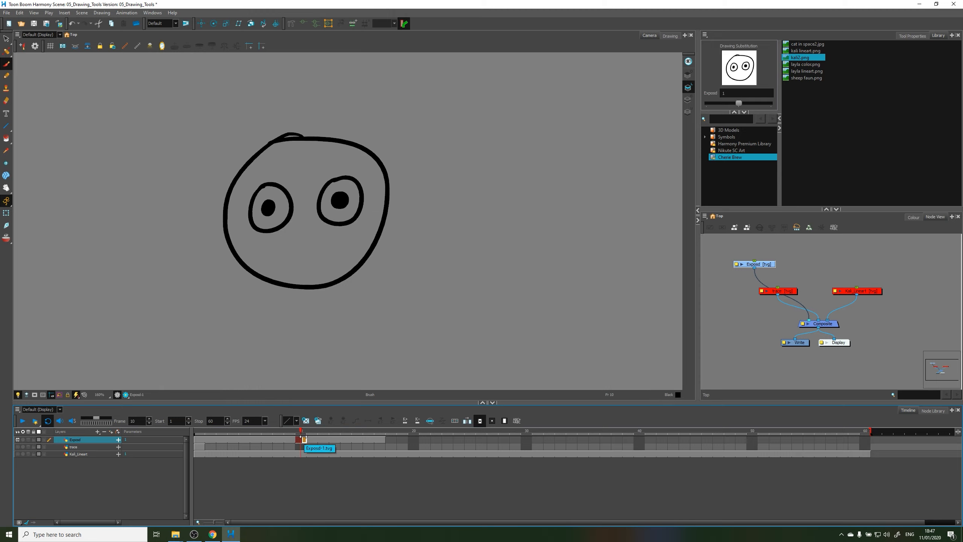
left_click(327, 441)
left_click(289, 440)
left_click(321, 441)
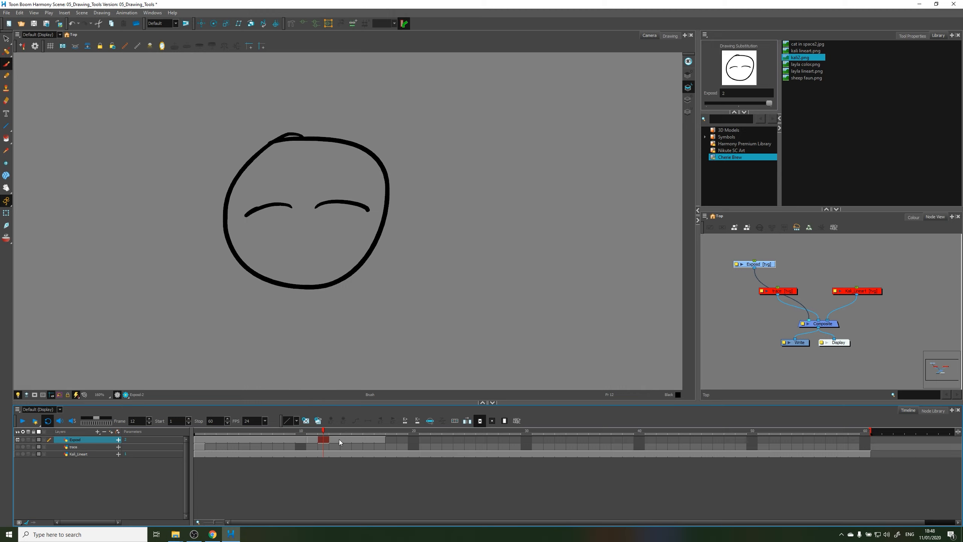
Rename the closed-eyes drawing at frame 13 of the Exposd layer as "closed".
double_click(339, 440)
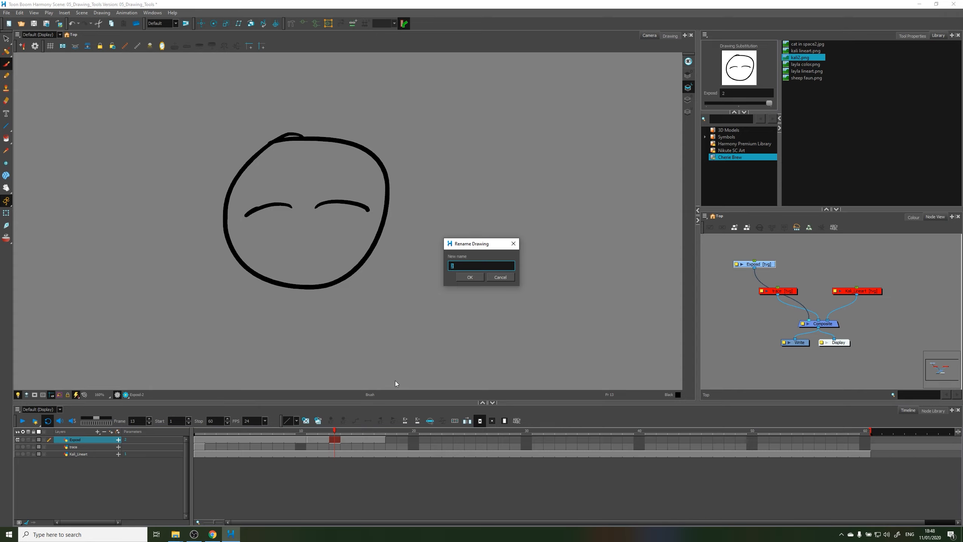
type("closed")
left_click(464, 278)
Rename the open-eyed face drawing at frame 9 of the Exposd layer as "open".
left_click(289, 439)
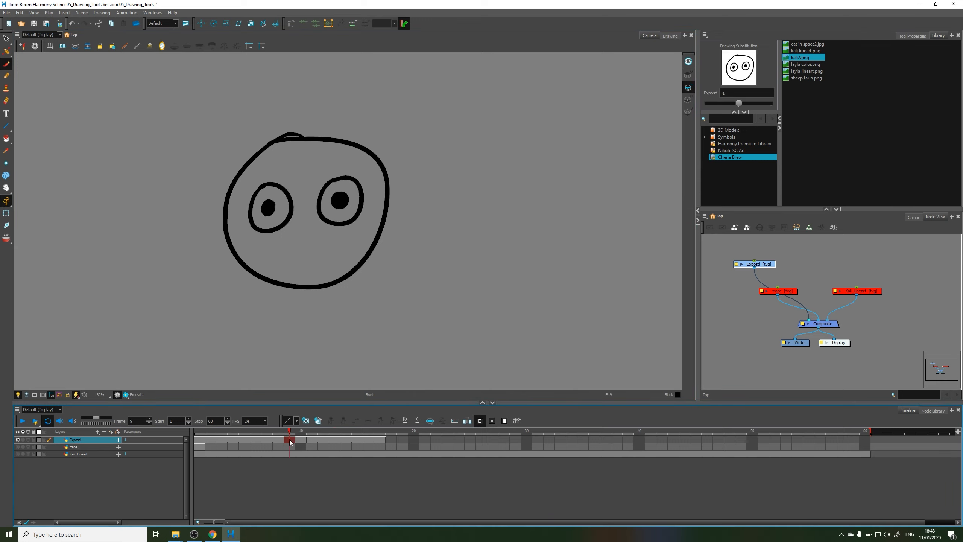
key("ctrl+d")
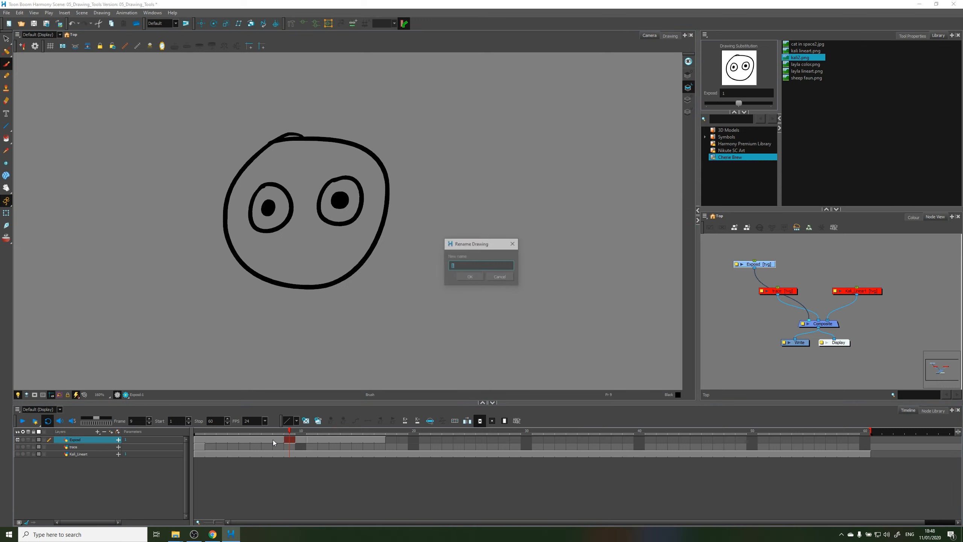
type("ope")
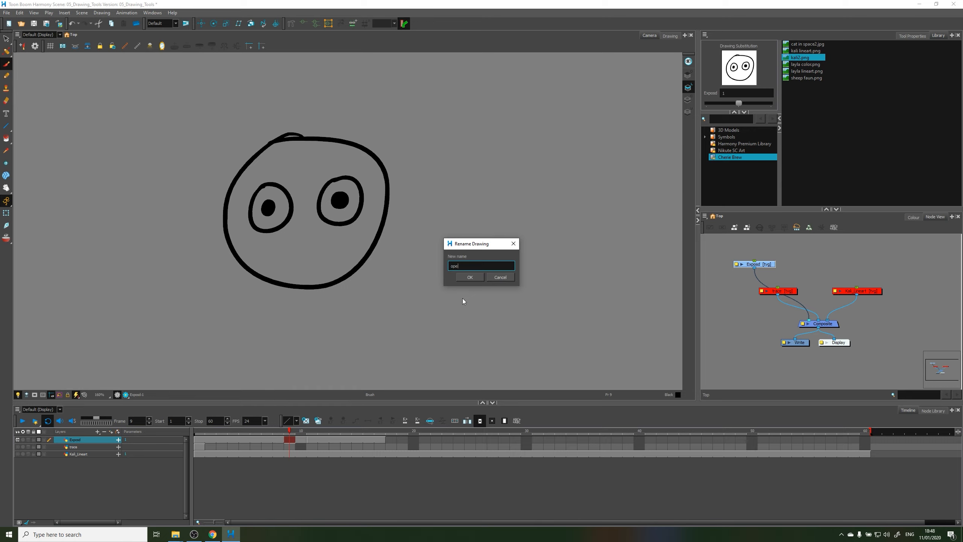
type("n")
key("Return")
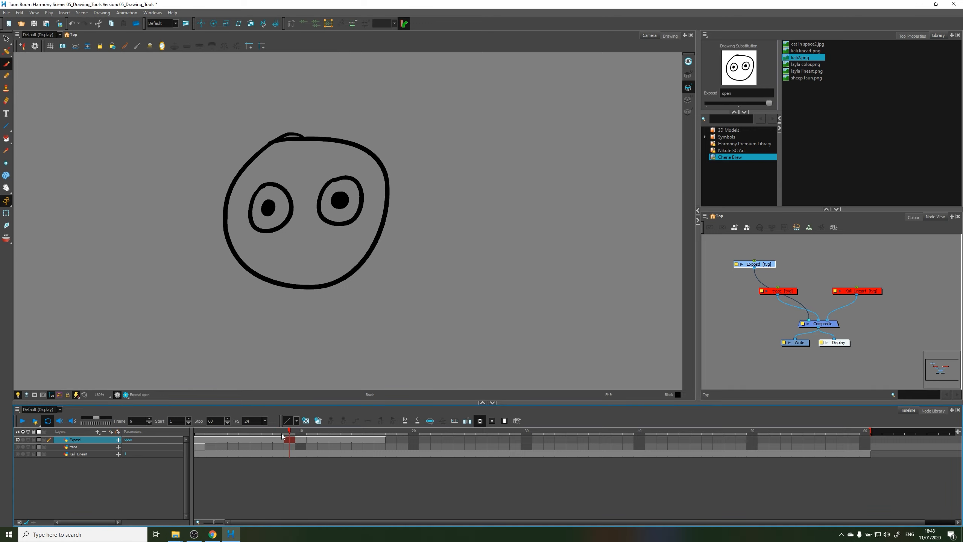
Review the names of the open-eyed and closed-eyes drawings at several frames of the Exposd layer.
mouse_move(290, 433)
left_mouse_down()
mouse_move(334, 434)
mouse_move(285, 439)
left_mouse_up()
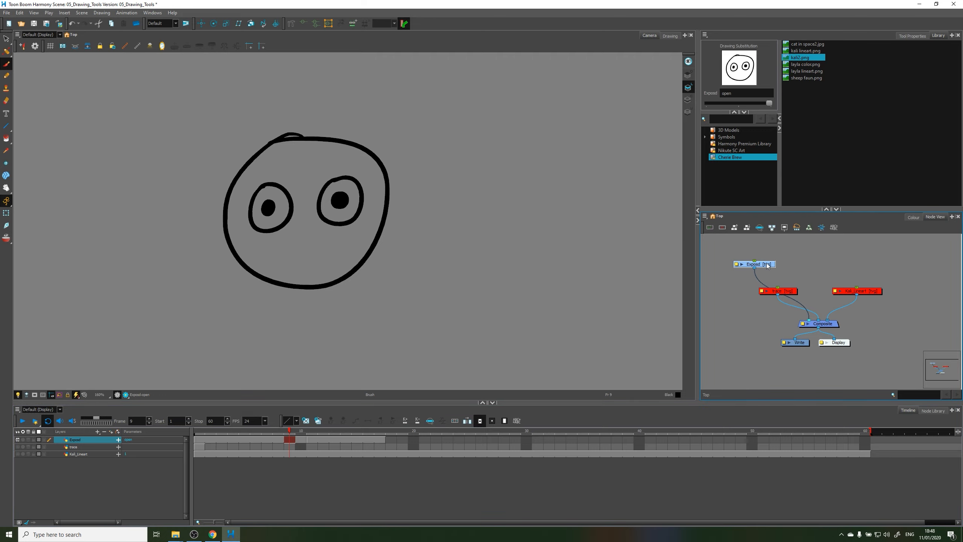
mouse_move(770, 264)
left_mouse_down()
mouse_move(760, 277)
mouse_move(777, 278)
mouse_move(781, 249)
mouse_move(775, 281)
mouse_move(780, 263)
mouse_move(769, 266)
left_mouse_up()
left_click(404, 480)
mouse_move(314, 440)
left_mouse_down()
mouse_move(267, 436)
mouse_move(327, 430)
mouse_move(238, 437)
mouse_move(323, 437)
left_mouse_up()
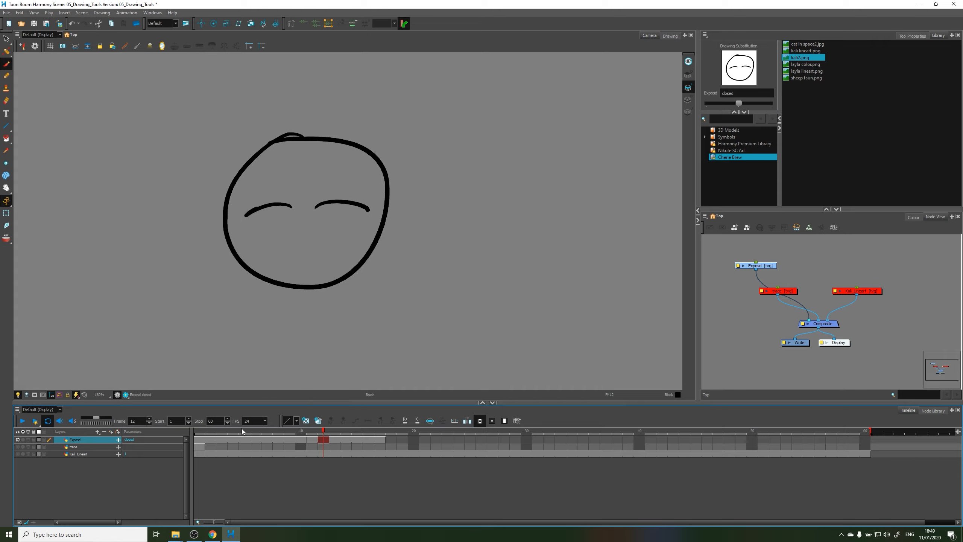
left_click(247, 436)
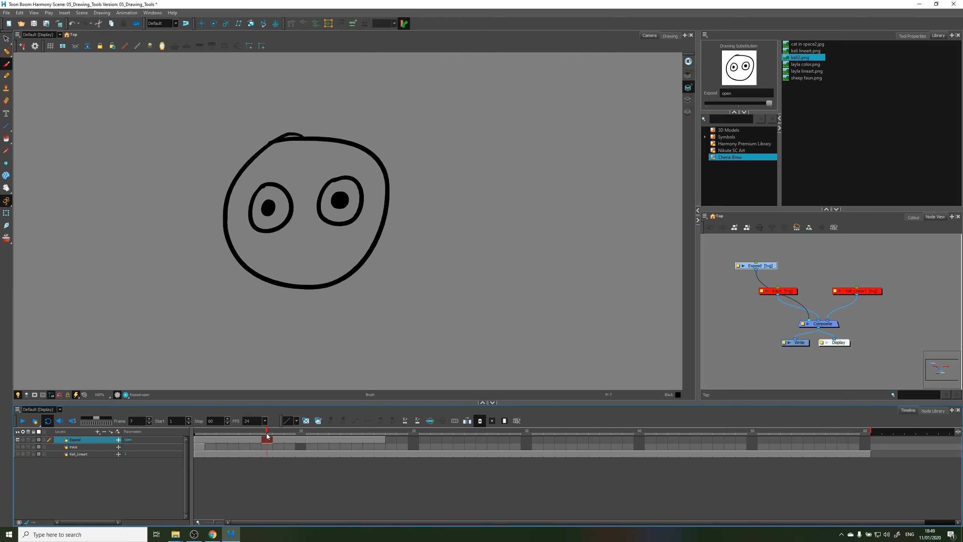
mouse_move(247, 433)
left_mouse_down()
mouse_move(352, 445)
mouse_move(277, 446)
mouse_move(266, 430)
left_mouse_up()
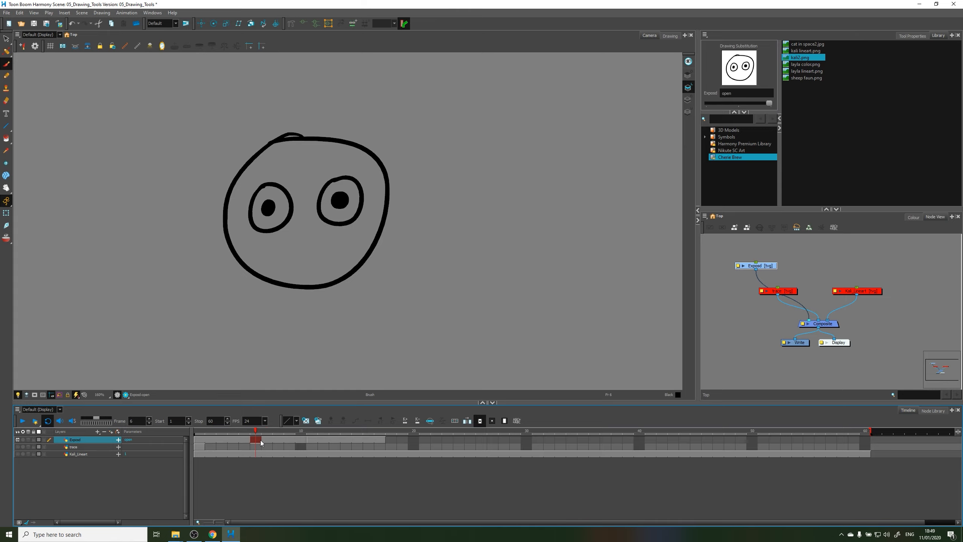